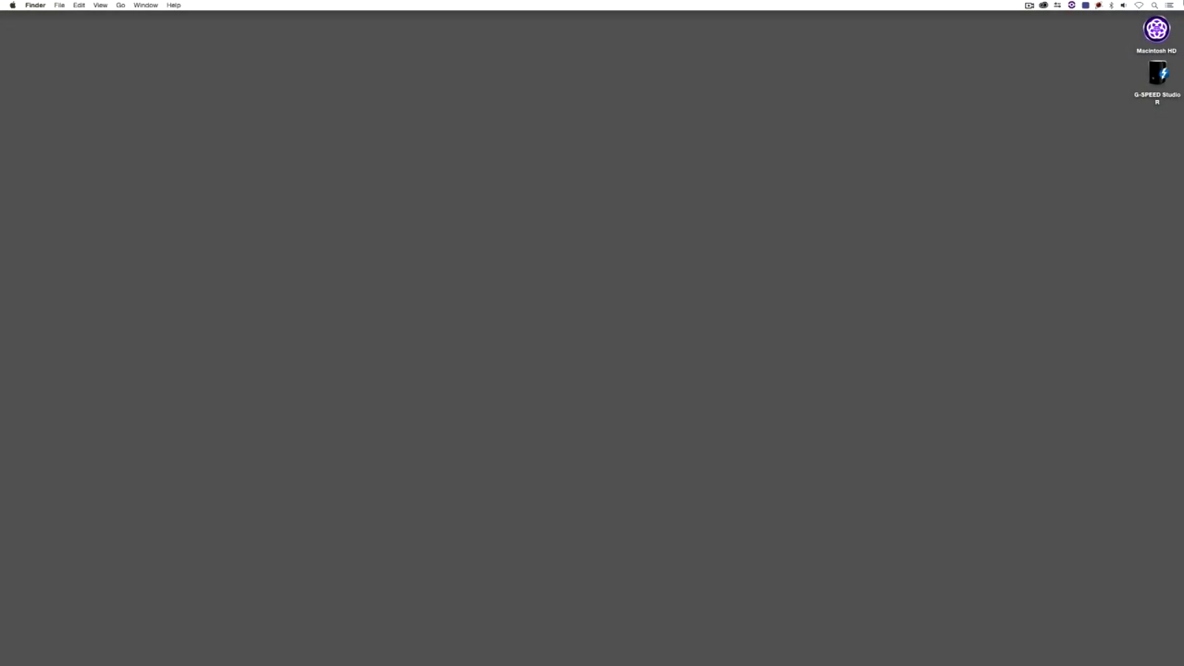
# Switch to Media Composer and scrub through Tutorial 2's sequence to review the finished Wrangler title.
pyautogui.press('super+Tab')
pyautogui.press('super+Tab')
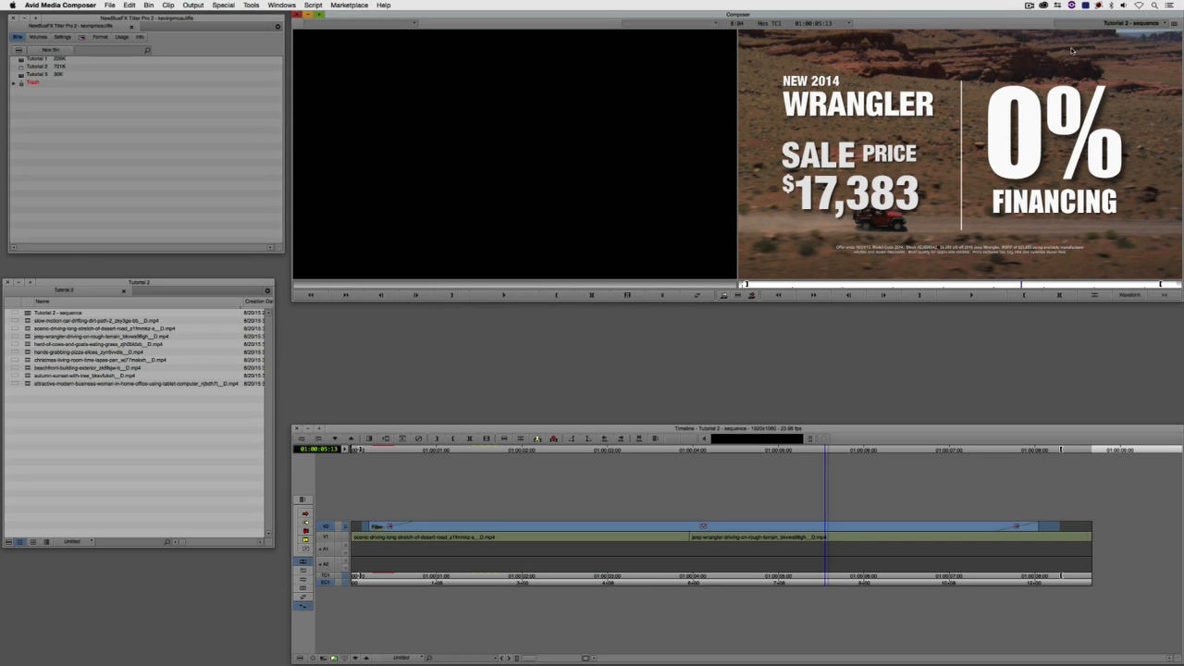
pyautogui.moveTo(398, 516); pyautogui.dragTo(594, 507)
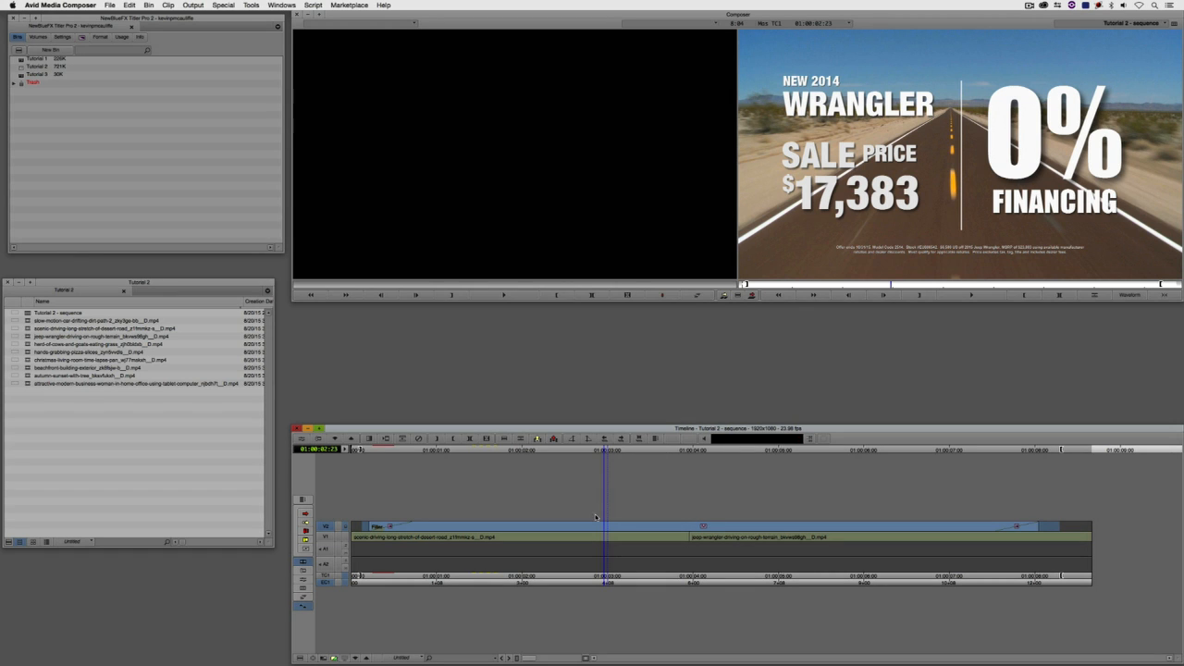
# Remove the existing title effect from the V2 segment and check the segment's start and end points.
pyautogui.click(574, 529)
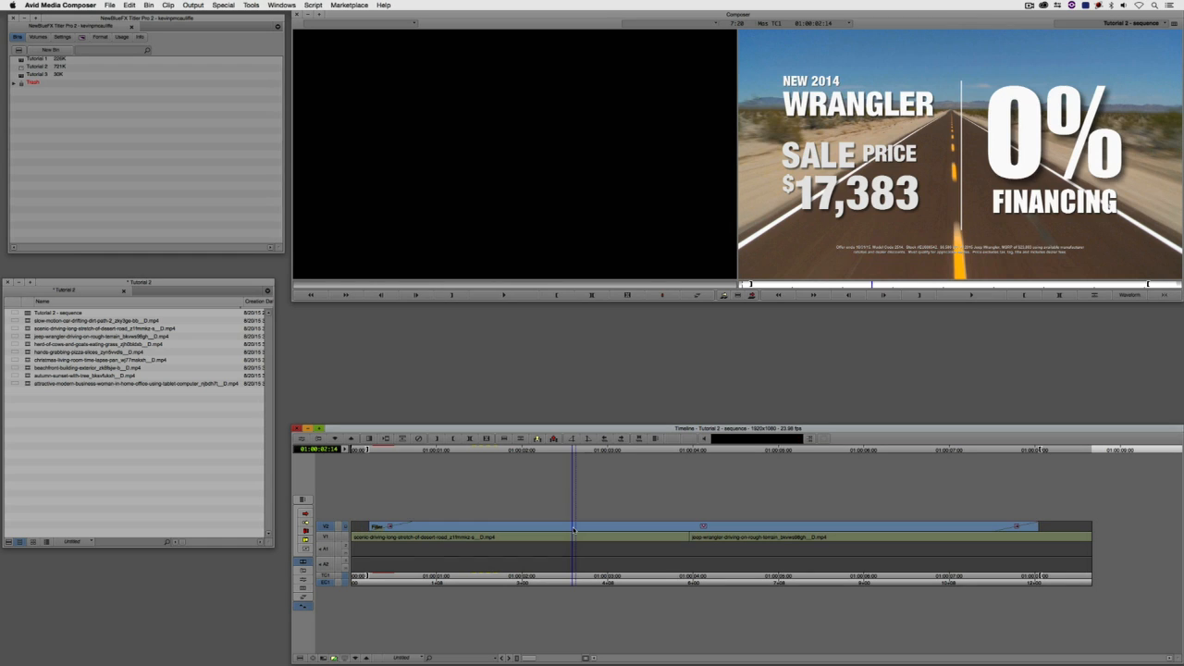
pyautogui.keyDown('super'); pyautogui.click(417, 532); pyautogui.keyUp('super')
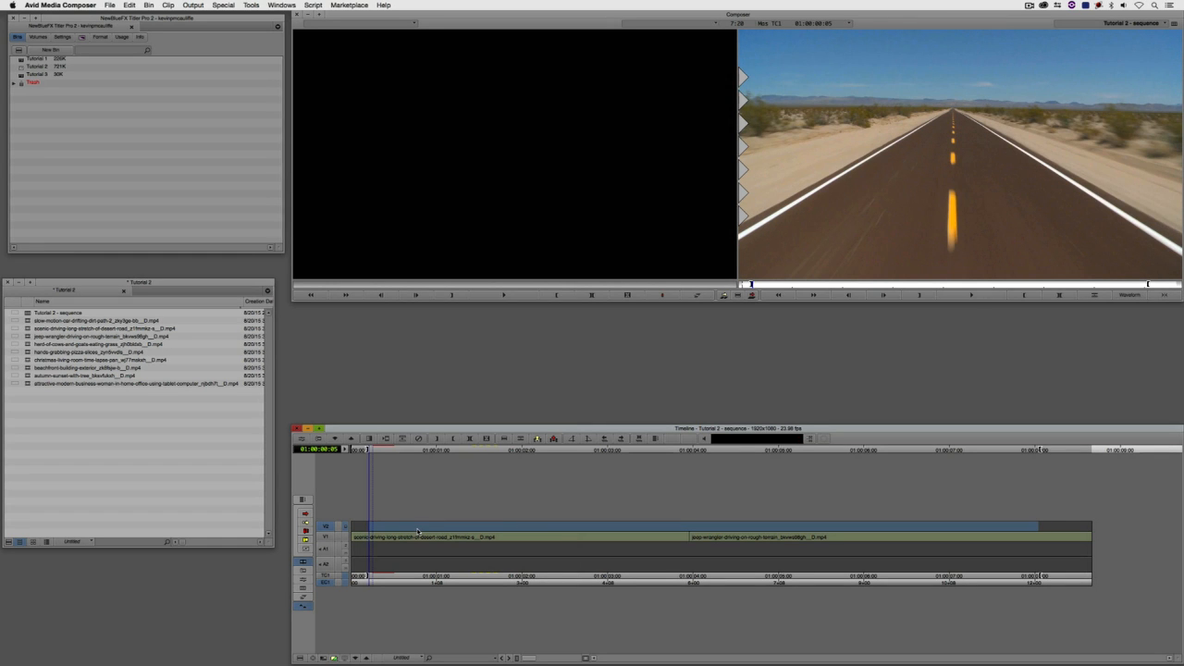
pyautogui.click(904, 528)
pyautogui.keyDown('super'); pyautogui.click(905, 530); pyautogui.keyUp('super')
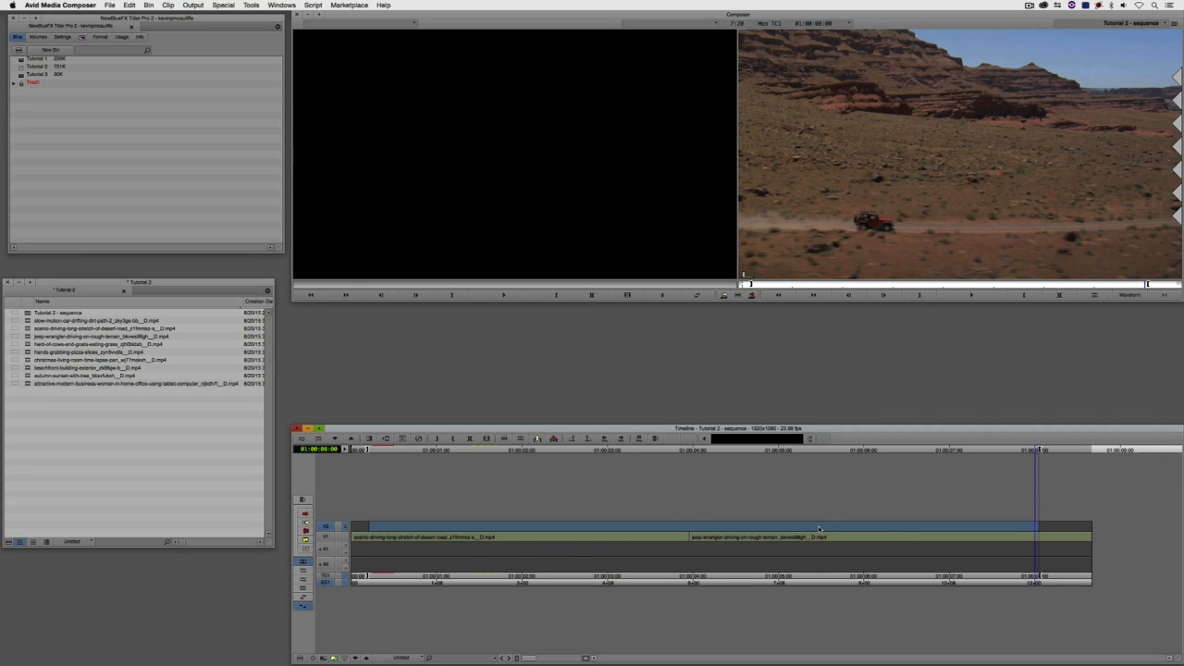
# Apply the Titler Pro 2.5 effect from the NewBlue Titler Pro 2.5 category to the V2 segment.
pyautogui.press('super+8')
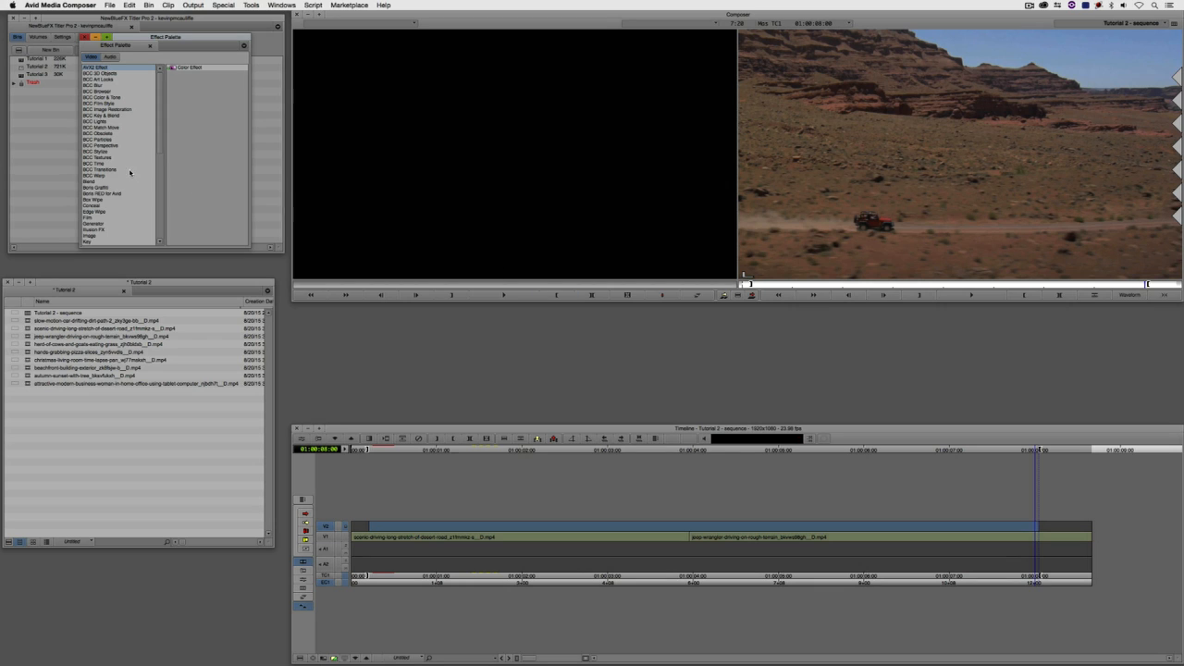
pyautogui.scroll(-3, 131, 178)
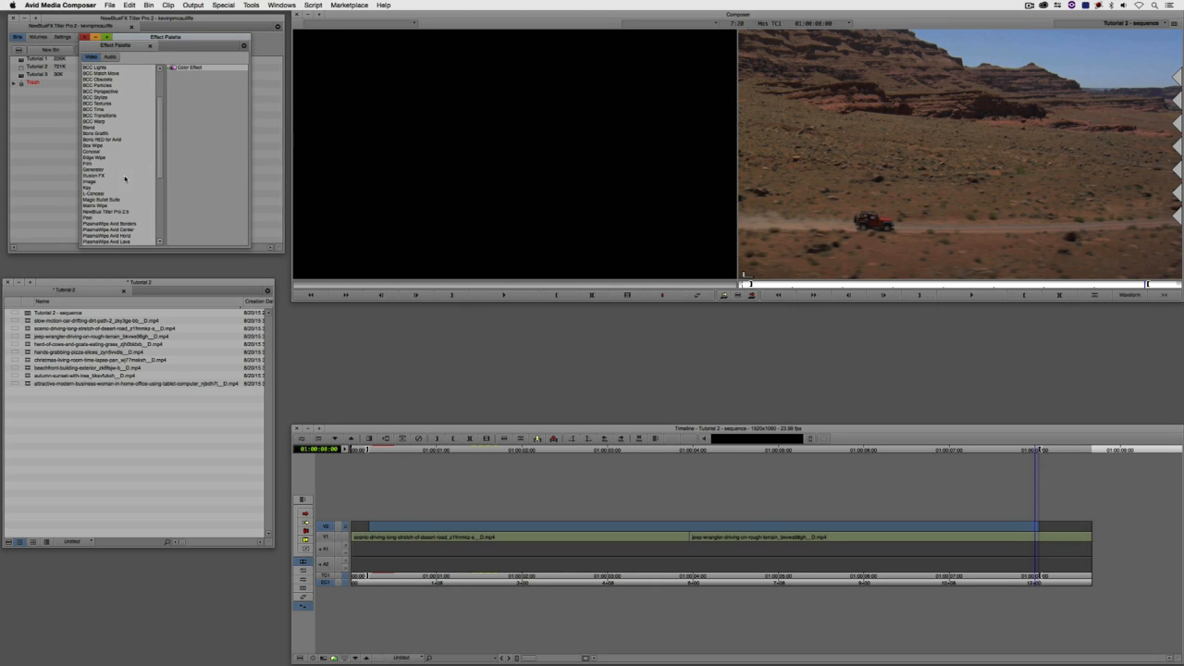
pyautogui.scroll(-2, 125, 178)
pyautogui.click(115, 176)
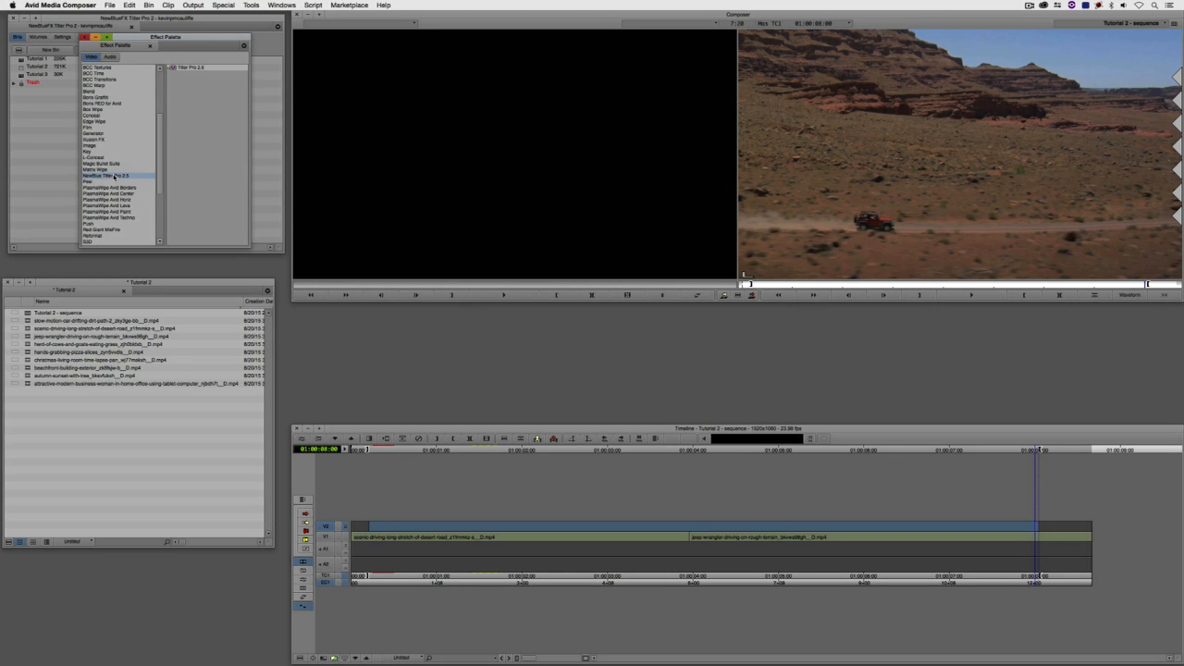
pyautogui.moveTo(181, 67); pyautogui.dragTo(667, 526)
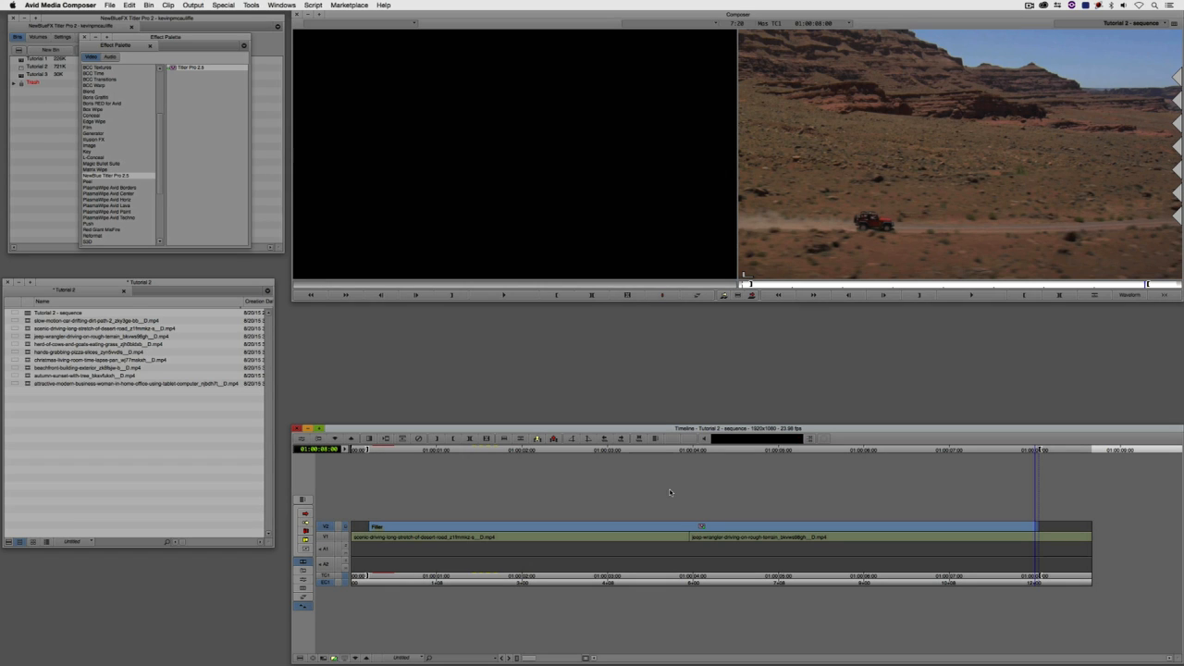
# Open the new V2 title from its middle portion in NewBlue's Title Designer.
pyautogui.click(683, 490)
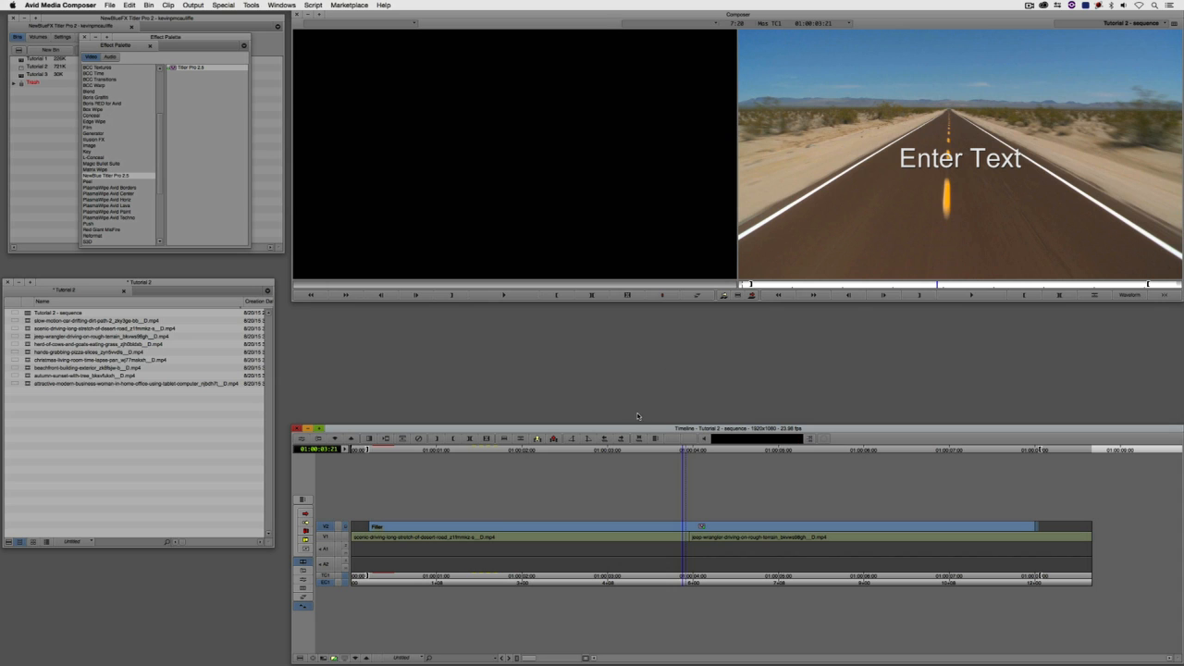
pyautogui.rightClick(676, 524)
pyautogui.click(705, 517)
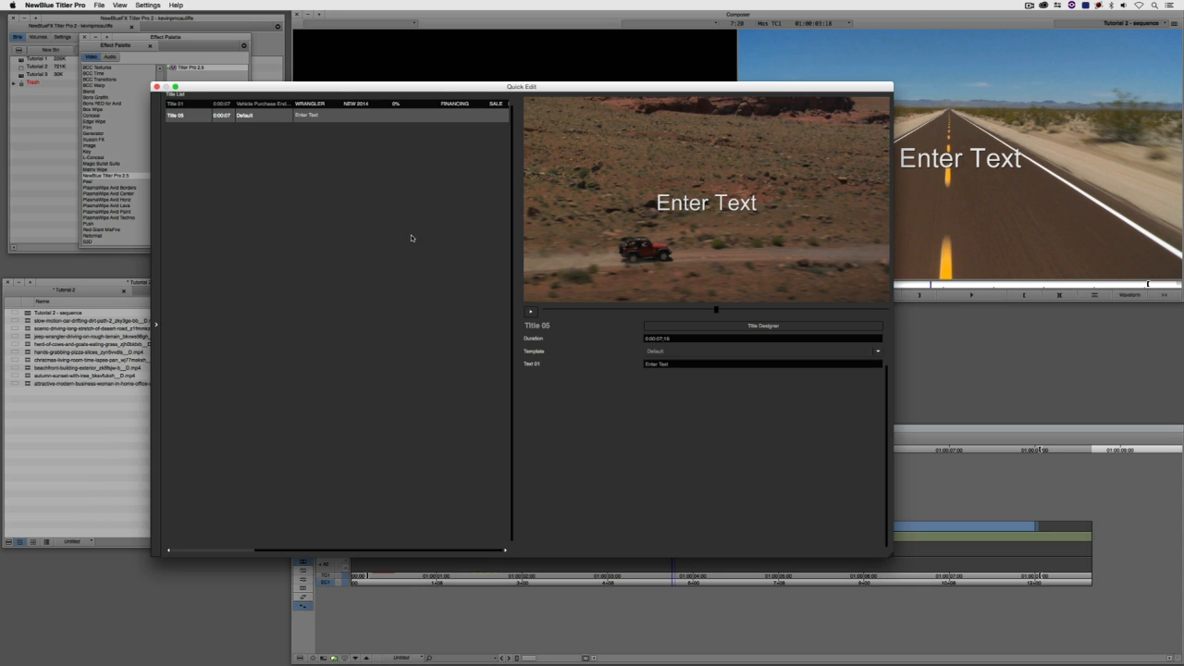
pyautogui.click(692, 325)
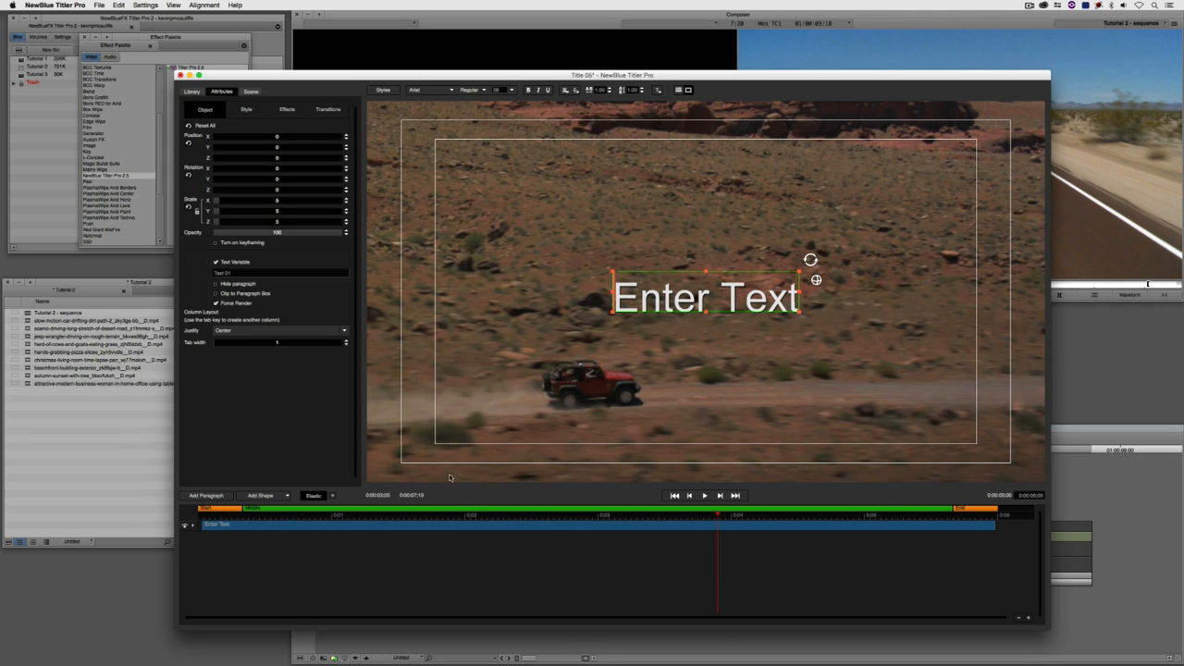
# Delete the default "Enter Text" paragraph and return the title's playhead to its first frame.
pyautogui.click(370, 528)
pyautogui.press('Delete')
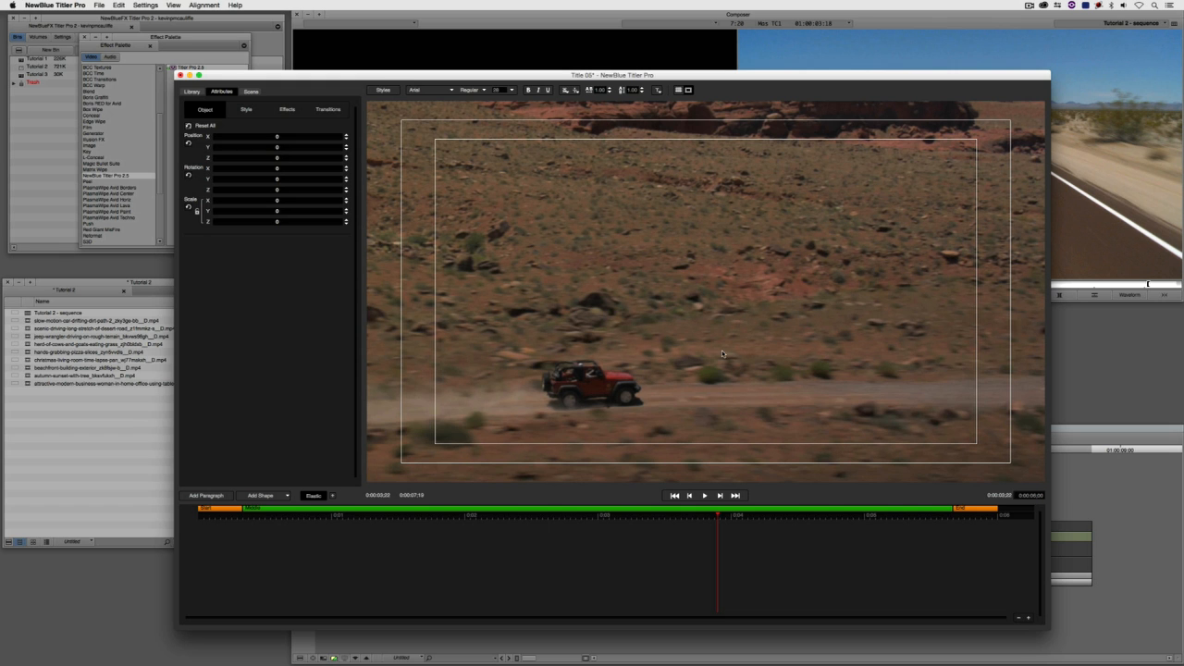
pyautogui.moveTo(481, 516); pyautogui.dragTo(199, 509)
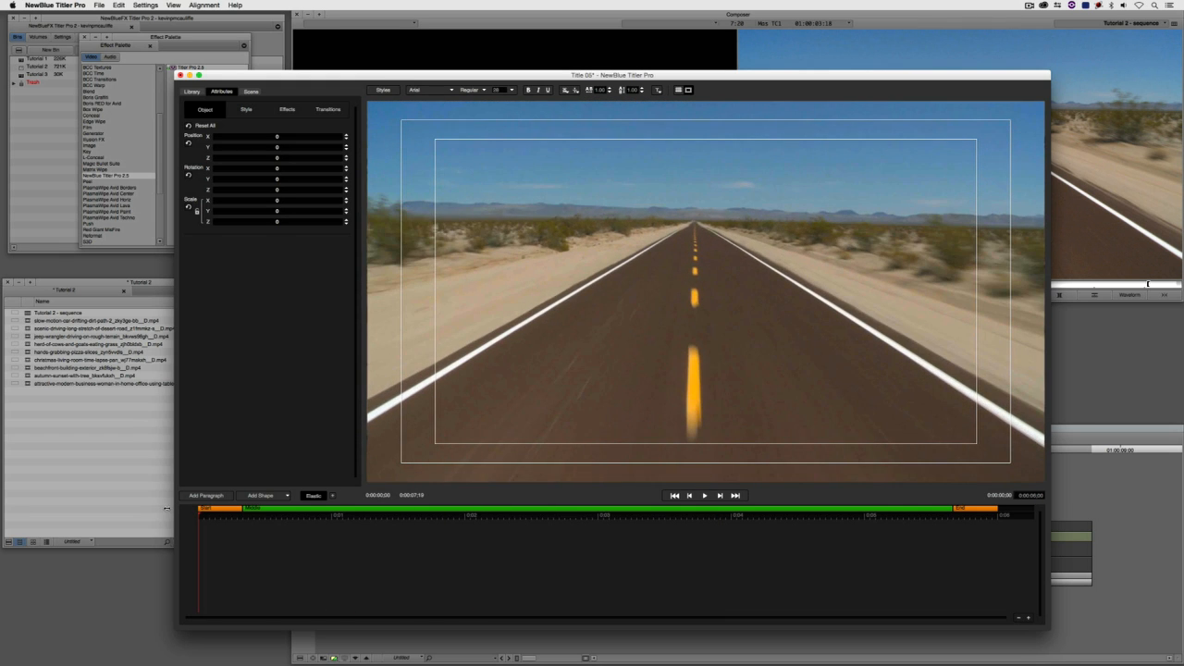
# Add a rectangle shape to the empty title.
pyautogui.click(223, 497)
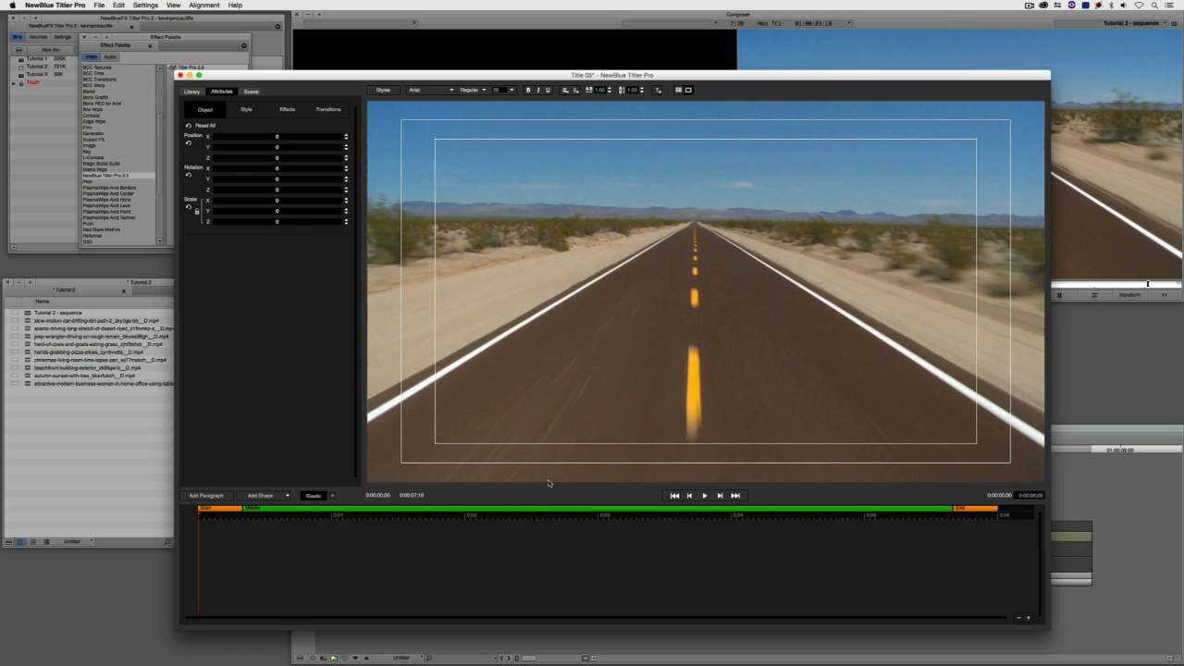
pyautogui.click(287, 496)
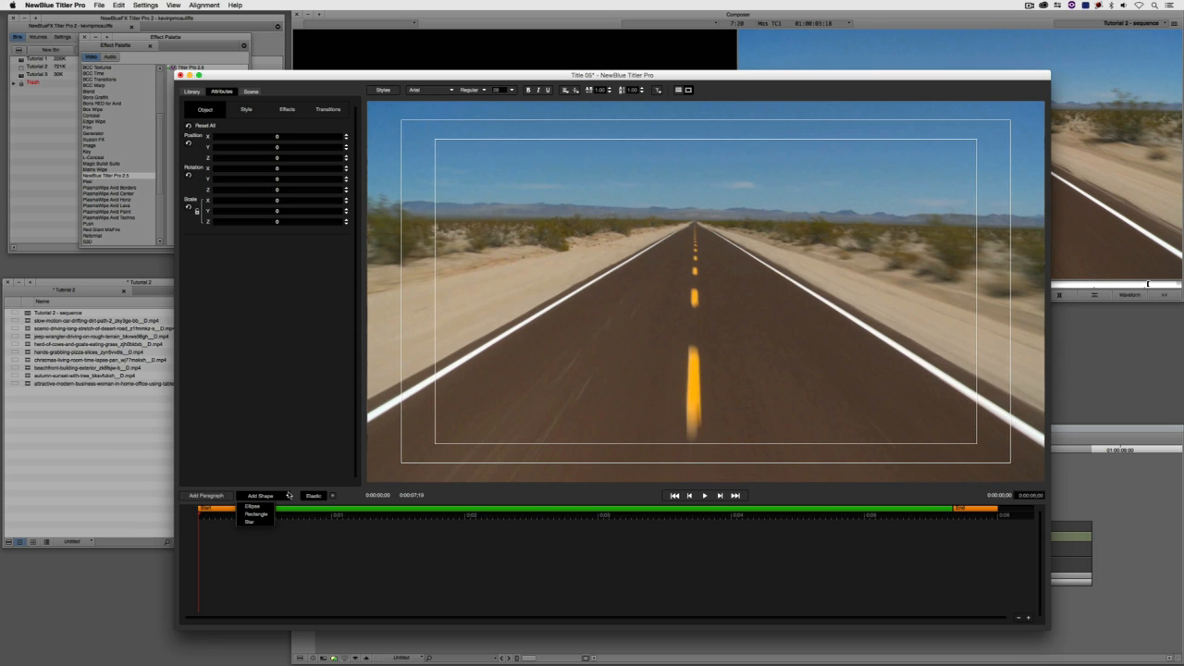
pyautogui.click(254, 514)
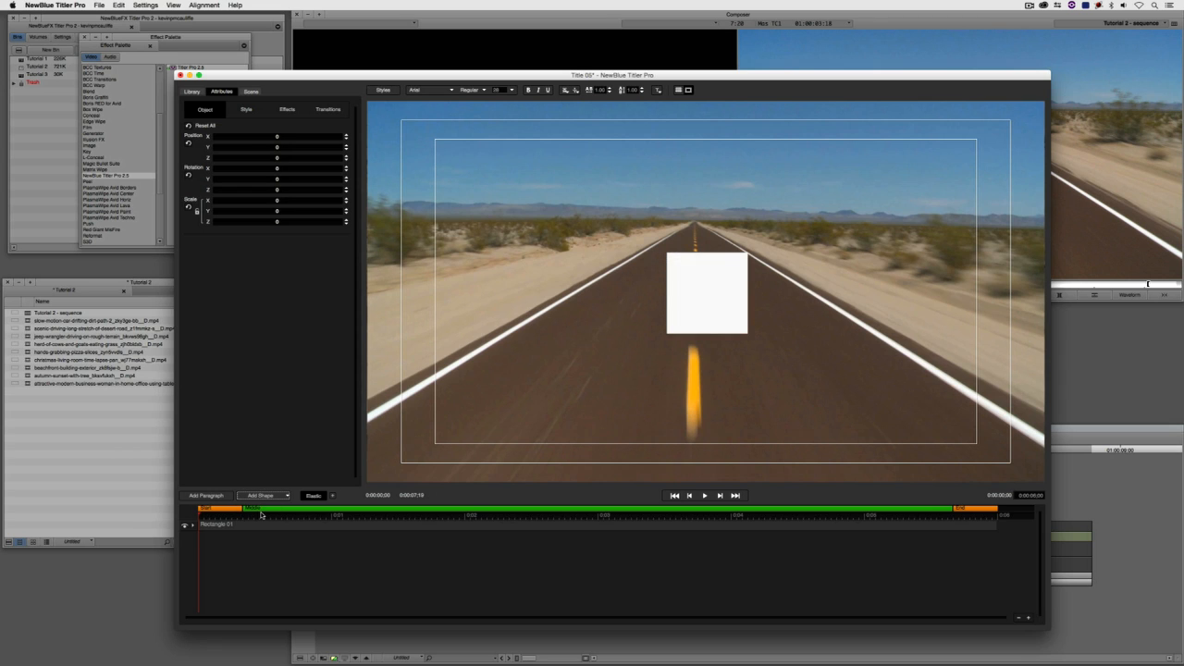
# Try stretching the rectangle vertically to nearly the height of the inner safe area, and undo the stretch.
pyautogui.click(706, 257)
pyautogui.moveTo(705, 253); pyautogui.dragTo(710, 145)
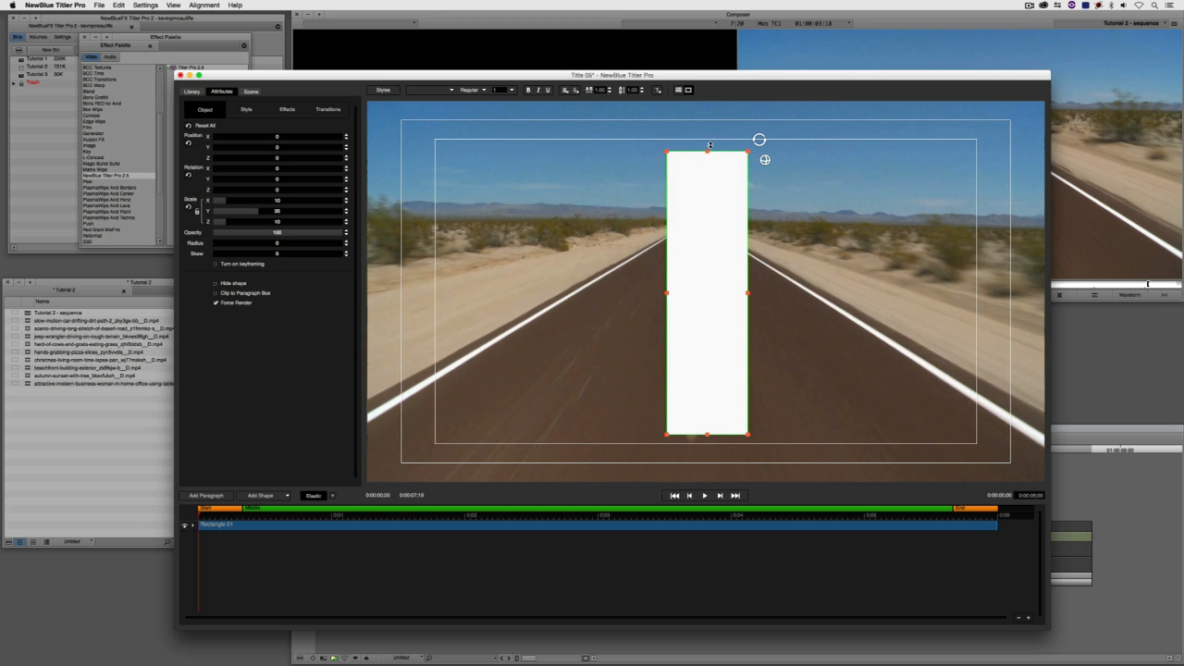
pyautogui.press('super+z')
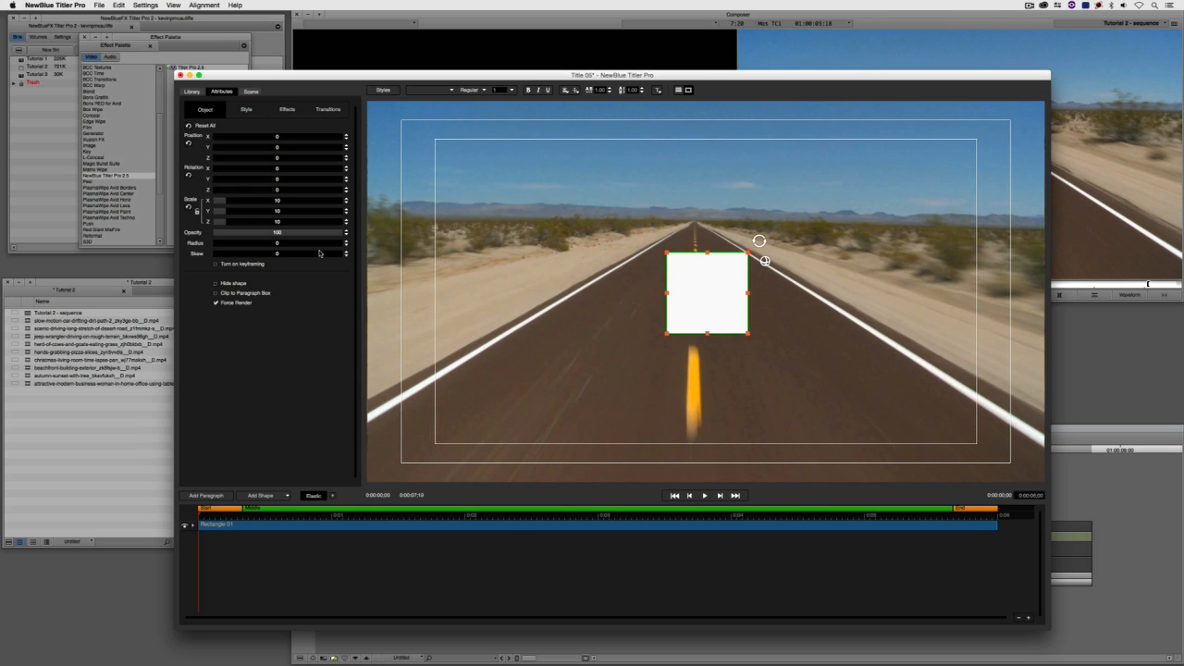
# Resize the rectangle to a scale of about X 13.1, Y 10.7 and move it to about X -1.8, Y 2.4.
pyautogui.moveTo(710, 252)
pyautogui.mouseDown()
pyautogui.moveTo(715, 176)
pyautogui.moveTo(711, 250)
pyautogui.mouseUp()
pyautogui.moveTo(752, 290)
pyautogui.mouseDown()
pyautogui.moveTo(810, 291)
pyautogui.moveTo(720, 290)
pyautogui.moveTo(812, 278)
pyautogui.moveTo(751, 285)
pyautogui.mouseUp()
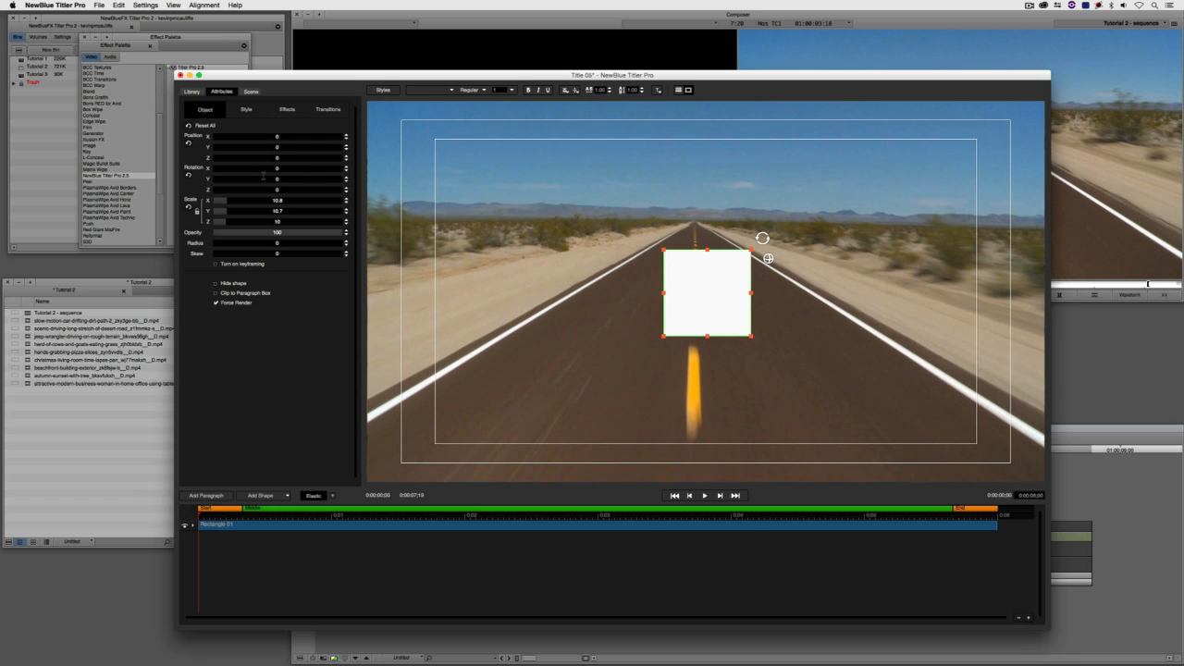
pyautogui.moveTo(751, 292)
pyautogui.mouseDown()
pyautogui.moveTo(823, 294)
pyautogui.moveTo(761, 296)
pyautogui.mouseUp()
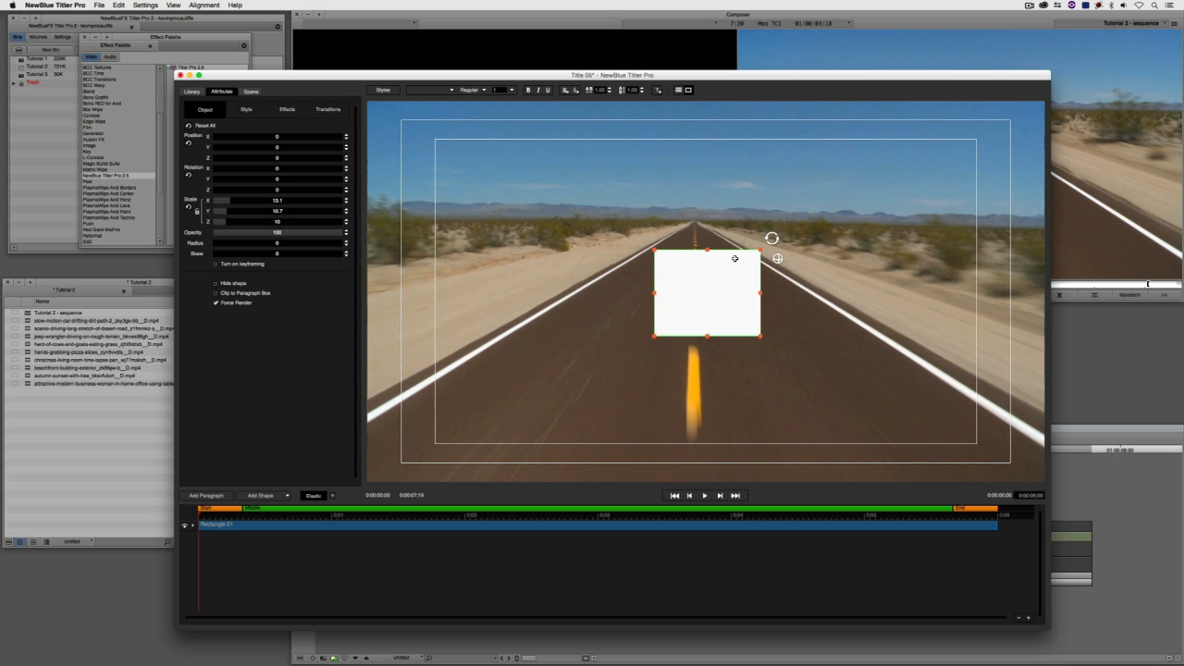
pyautogui.moveTo(727, 250)
pyautogui.mouseDown()
pyautogui.moveTo(635, 180)
pyautogui.moveTo(616, 199)
pyautogui.moveTo(611, 276)
pyautogui.moveTo(636, 308)
pyautogui.moveTo(787, 308)
pyautogui.moveTo(755, 223)
pyautogui.moveTo(702, 199)
pyautogui.moveTo(660, 213)
pyautogui.moveTo(657, 250)
pyautogui.moveTo(713, 273)
pyautogui.moveTo(752, 259)
pyautogui.moveTo(735, 246)
pyautogui.mouseUp()
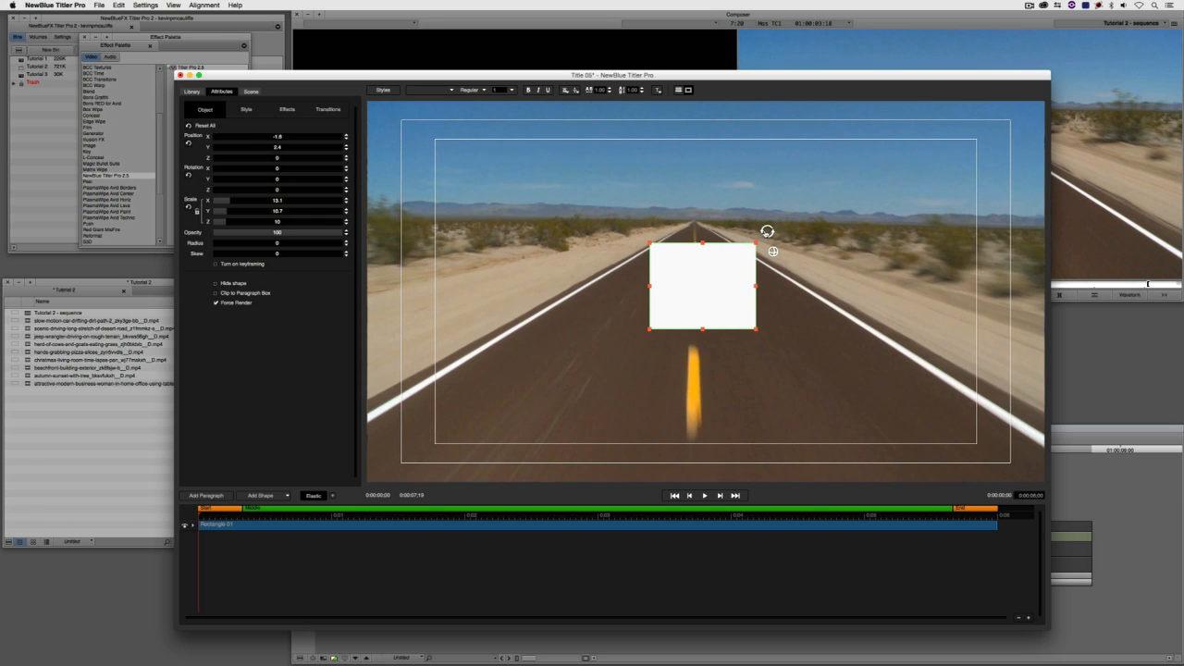
# Try the free rotation control on the rectangle by tilting it in 3D, and reset its rotation to zero.
pyautogui.moveTo(768, 231)
pyautogui.mouseDown()
pyautogui.moveTo(783, 268)
pyautogui.moveTo(761, 347)
pyautogui.moveTo(663, 362)
pyautogui.moveTo(630, 256)
pyautogui.moveTo(642, 230)
pyautogui.moveTo(645, 349)
pyautogui.moveTo(767, 339)
pyautogui.moveTo(772, 280)
pyautogui.moveTo(753, 219)
pyautogui.moveTo(734, 207)
pyautogui.moveTo(767, 233)
pyautogui.mouseUp()
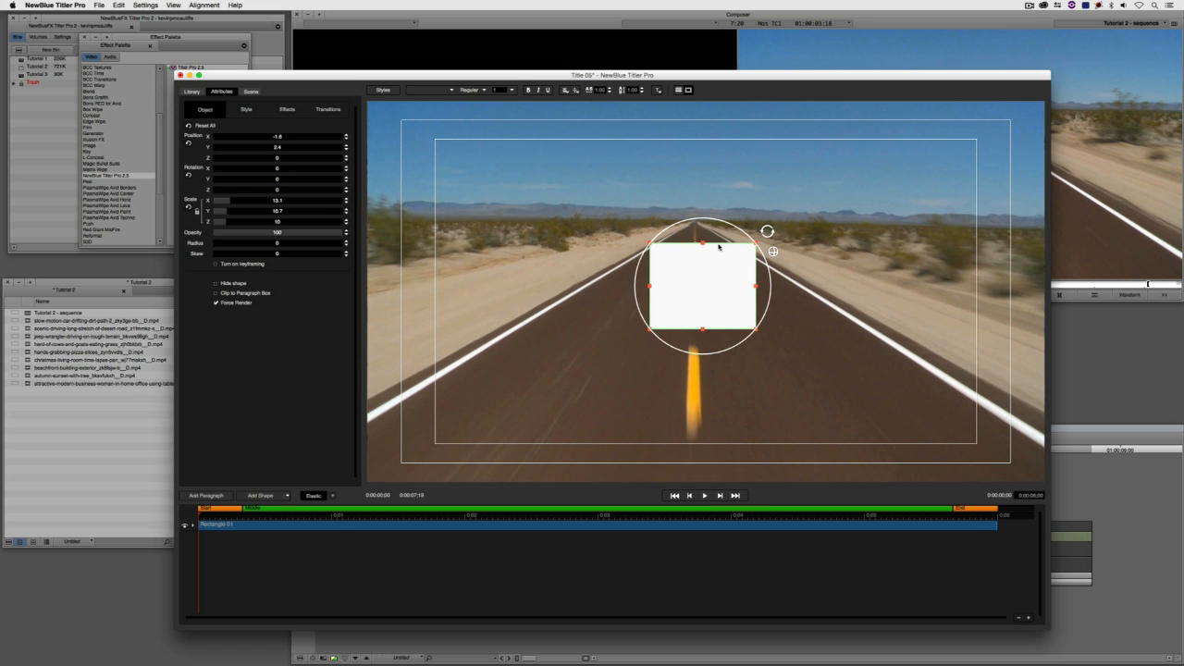
pyautogui.moveTo(674, 308)
pyautogui.mouseDown()
pyautogui.moveTo(727, 264)
pyautogui.moveTo(748, 276)
pyautogui.moveTo(635, 272)
pyautogui.moveTo(694, 277)
pyautogui.moveTo(683, 308)
pyautogui.mouseUp()
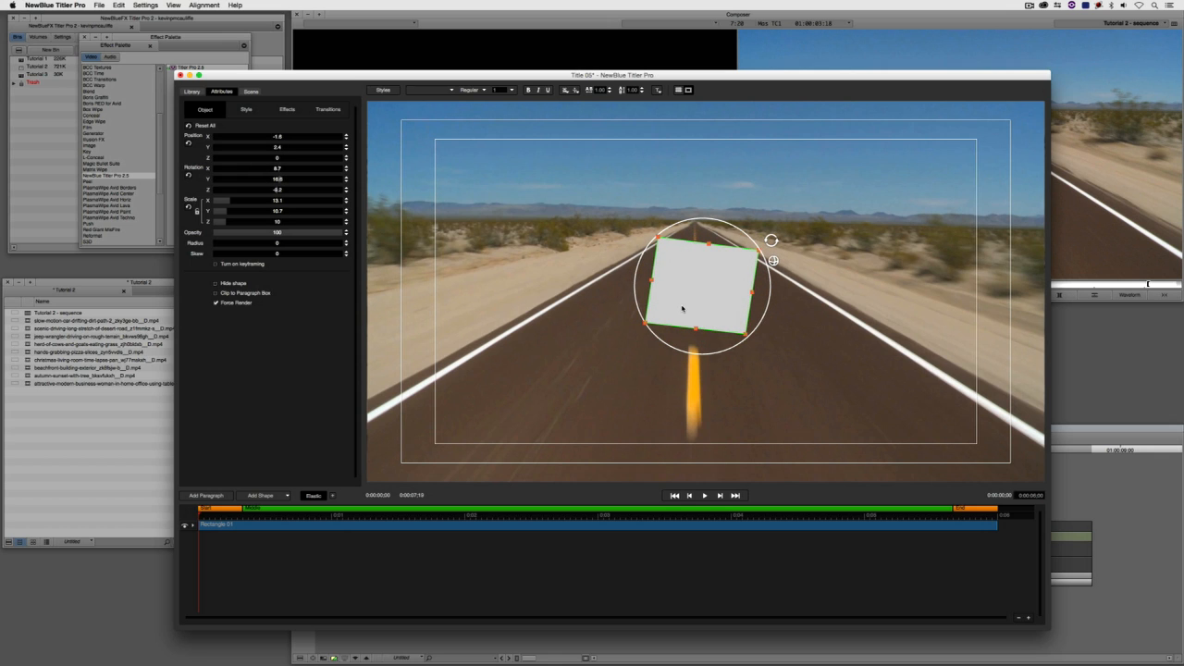
pyautogui.doubleClick(683, 308)
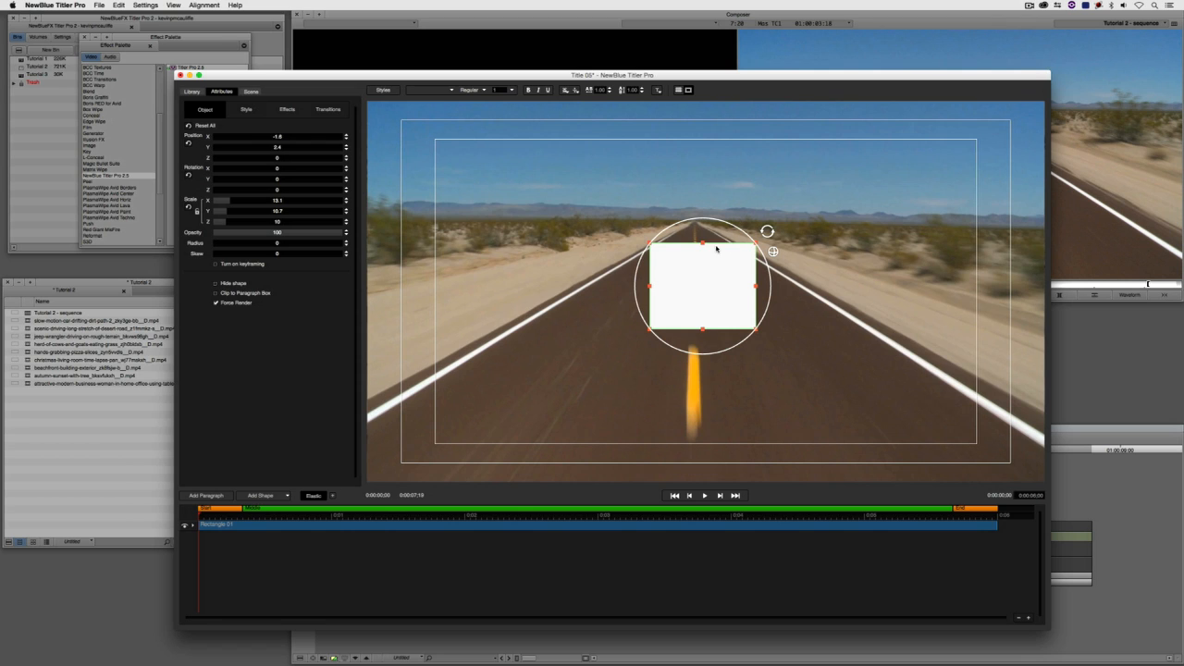
# Reselect the rectangle and reshape it into a tall, thin vertical line with a Y scale of about 29.1.
pyautogui.click(328, 569)
pyautogui.click(340, 525)
pyautogui.moveTo(650, 285); pyautogui.dragTo(702, 285)
pyautogui.moveTo(702, 242); pyautogui.dragTo(706, 165)
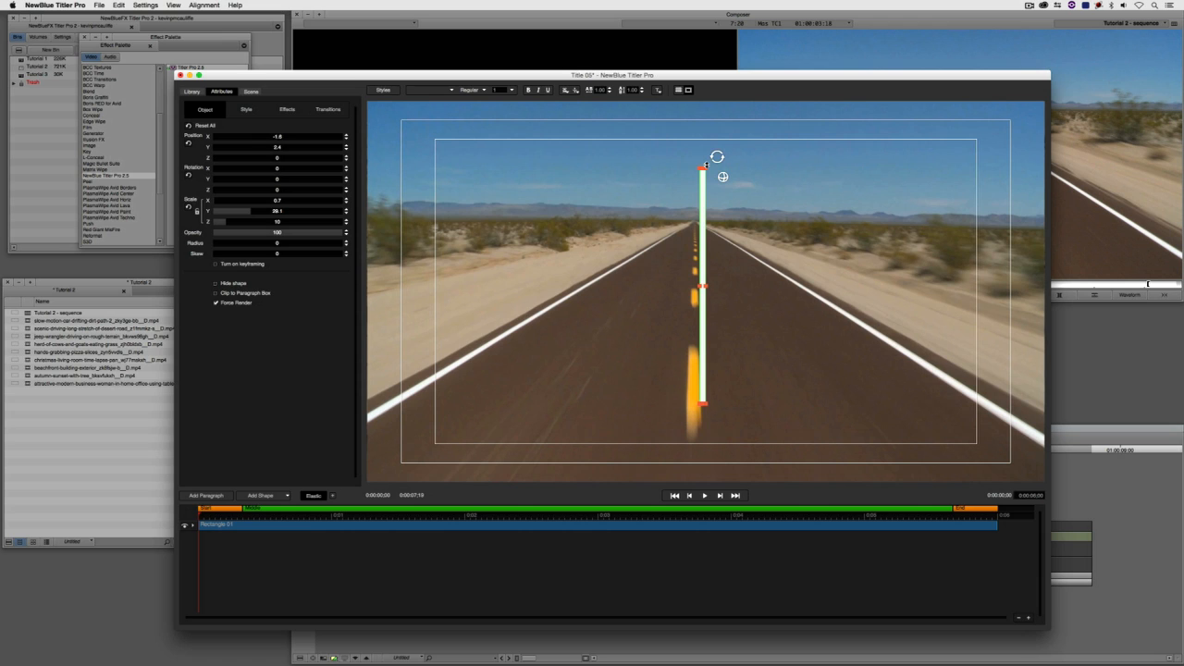
pyautogui.moveTo(702, 286); pyautogui.dragTo(701, 286)
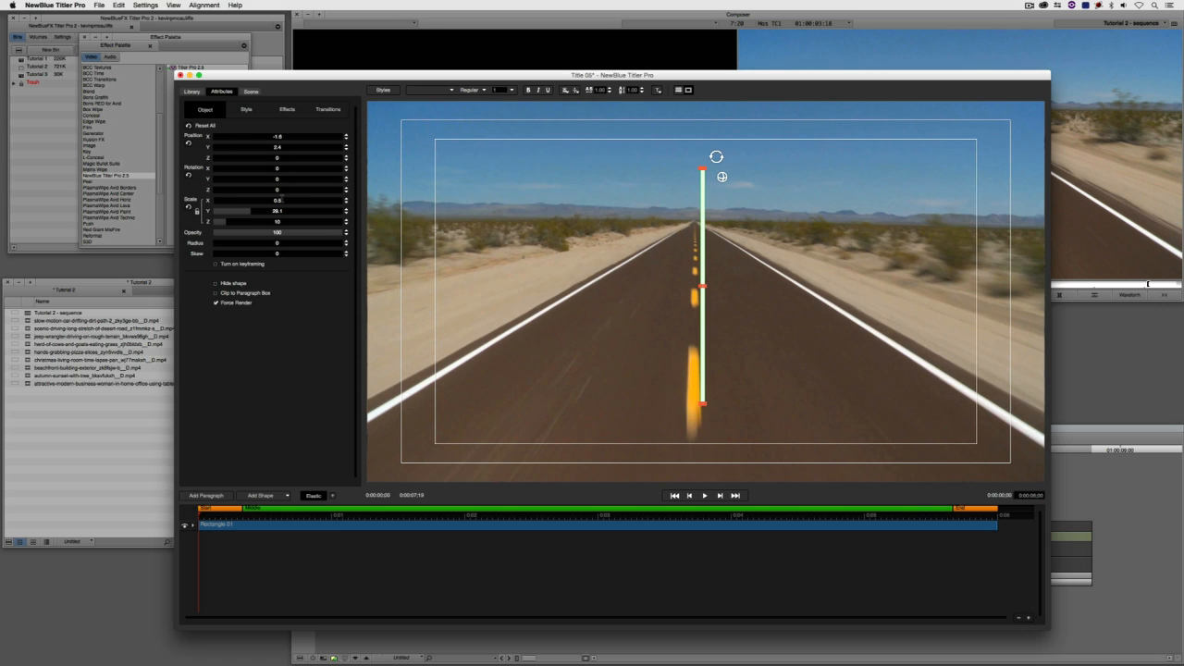
# Set the vertical line's X scale to 0.2.
pyautogui.click(279, 201)
pyautogui.write('.2')
pyautogui.press('Tab')
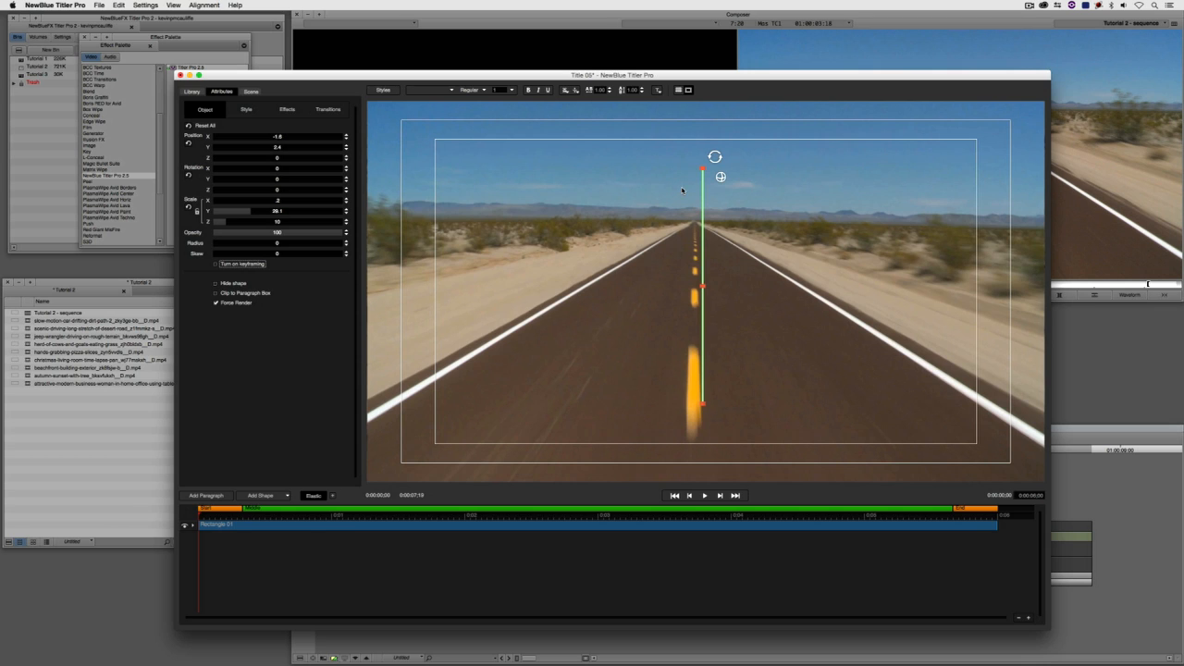
# Move the vertical line up to about Y 4.5 and centre it horizontally in the frame.
pyautogui.moveTo(703, 260)
pyautogui.mouseDown()
pyautogui.moveTo(710, 248)
pyautogui.moveTo(698, 252)
pyautogui.mouseUp()
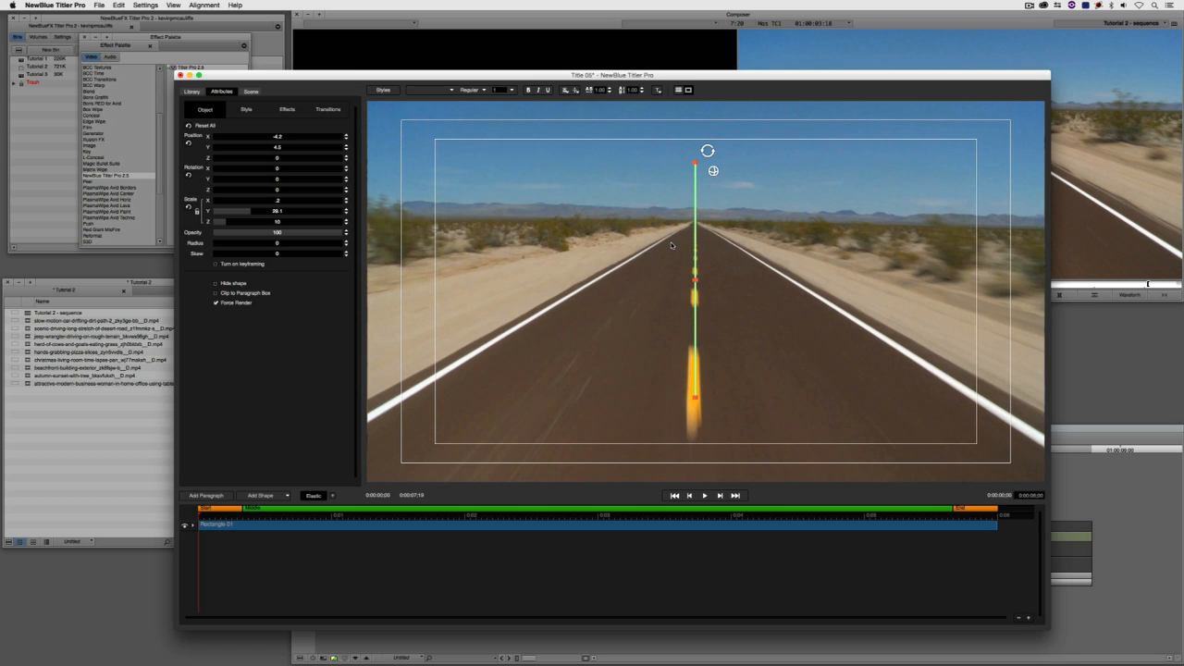
pyautogui.click(204, 5)
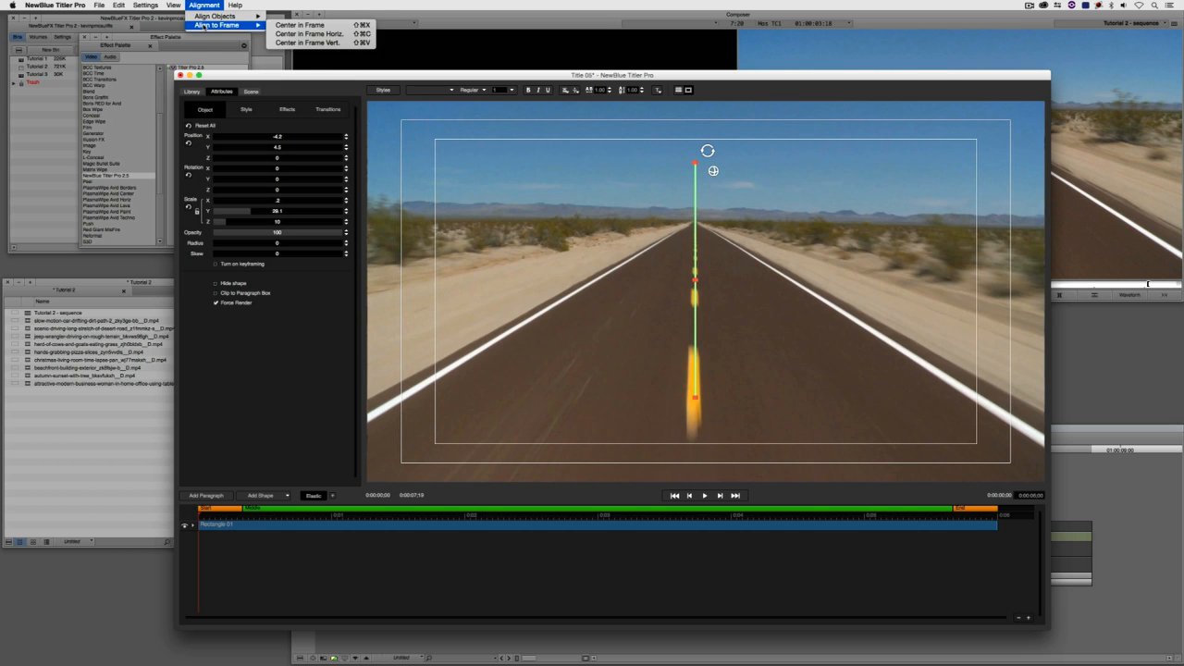
pyautogui.moveTo(228, 27)
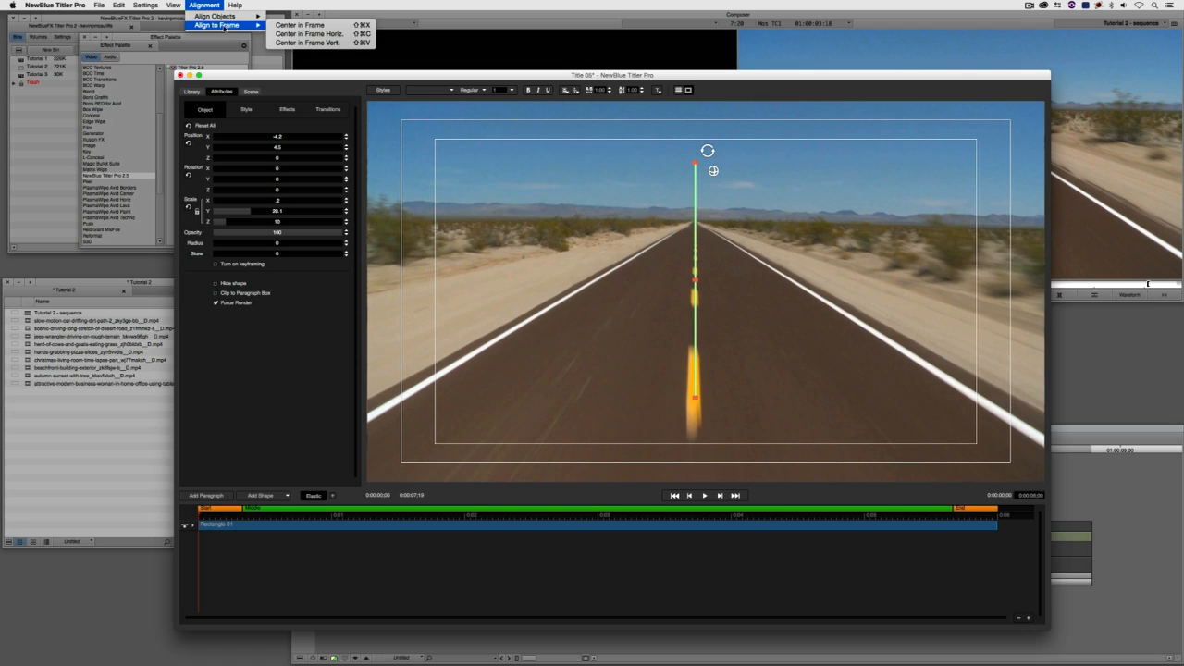
pyautogui.click(285, 34)
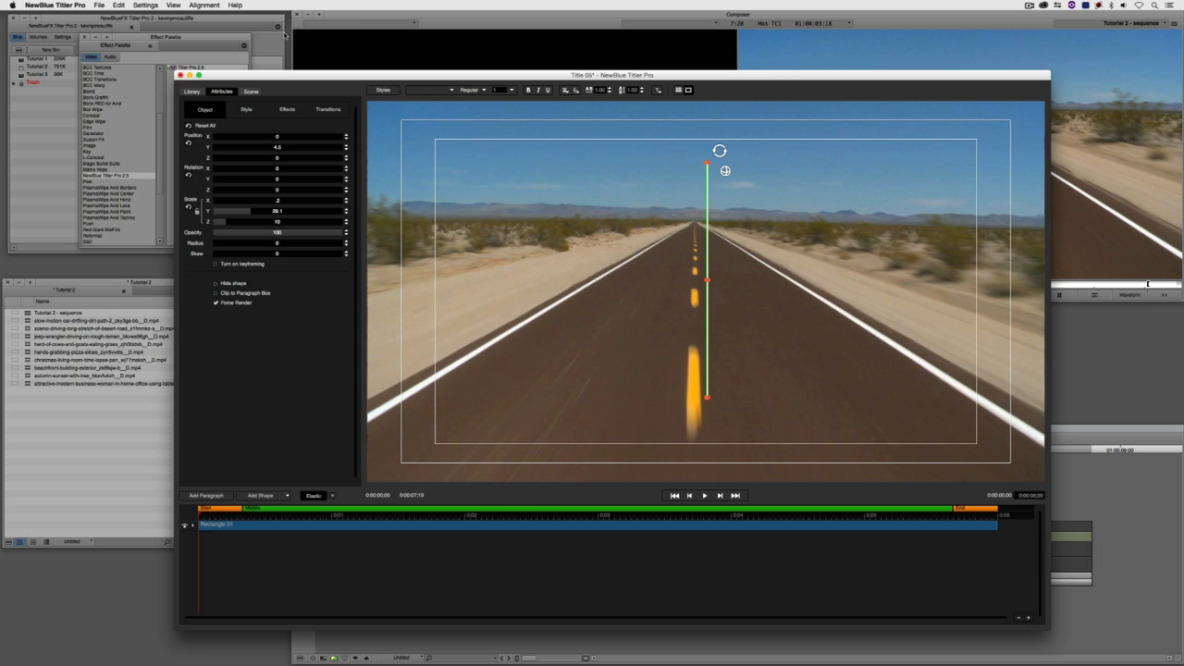
# Reselect the vertical line and move it to about X -4.6, Y 9.9.
pyautogui.click(710, 274)
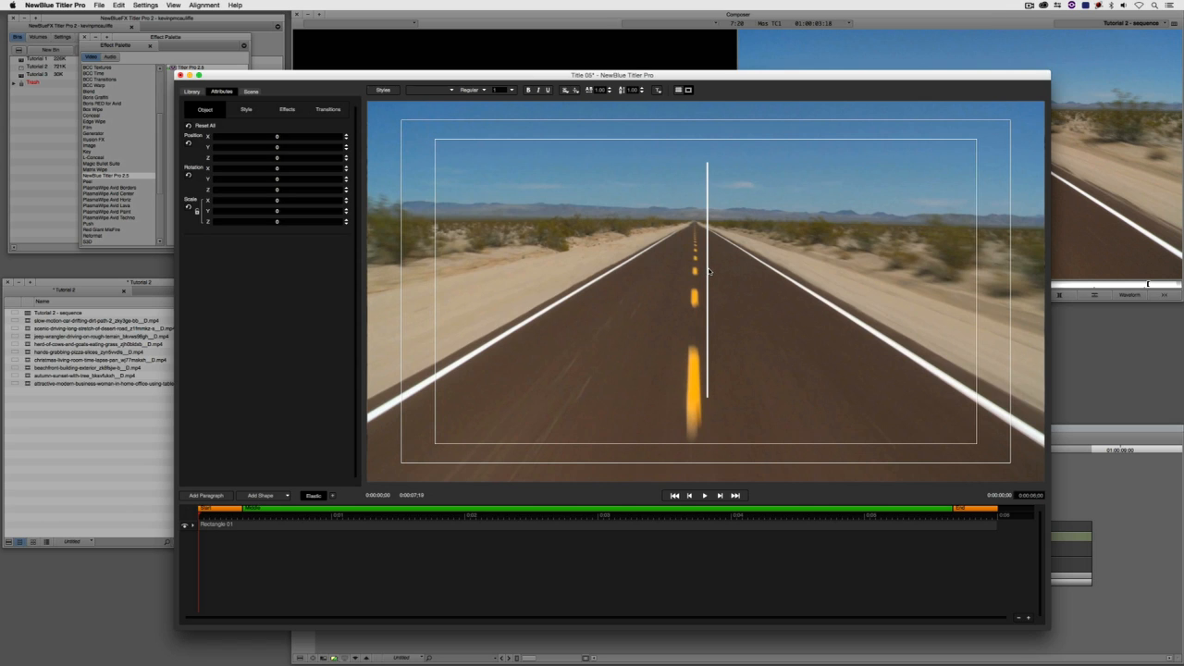
pyautogui.click(537, 528)
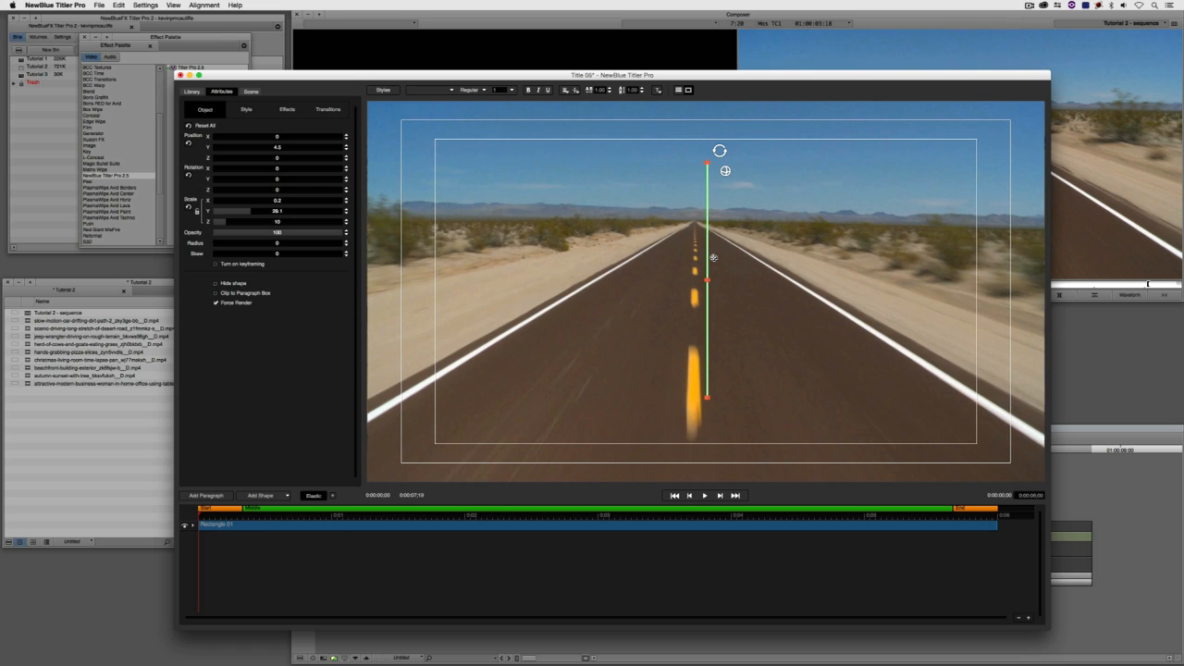
pyautogui.moveTo(713, 258); pyautogui.dragTo(701, 245)
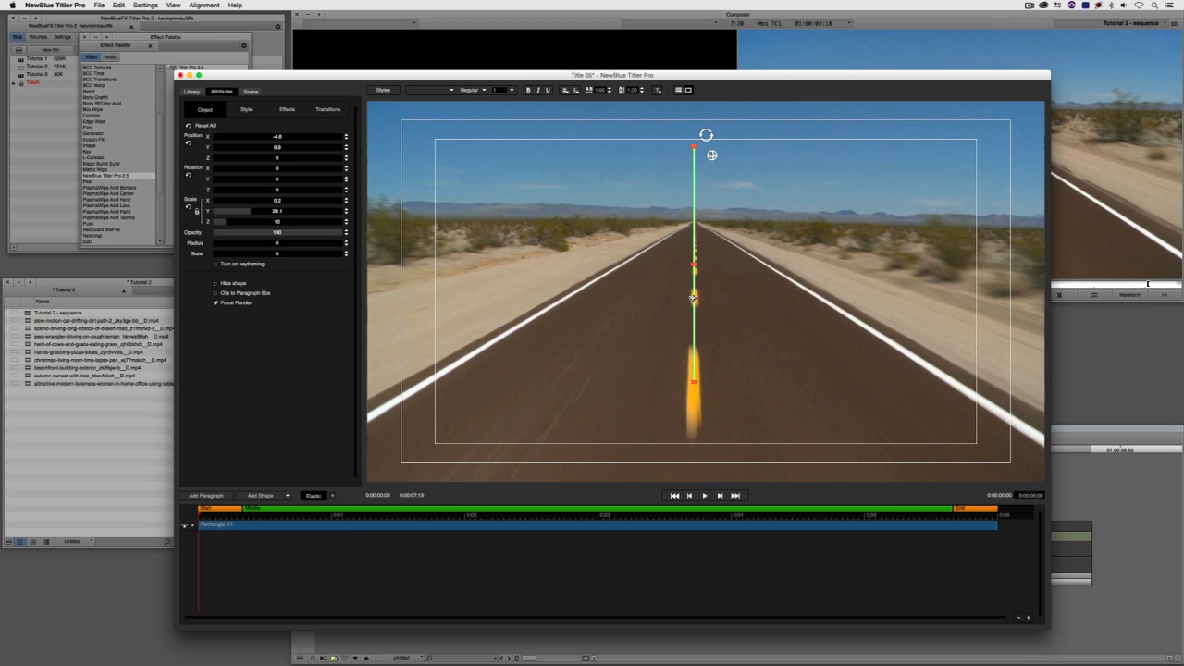
# Centre the vertical line vertically in the frame using the frame alignment options.
pyautogui.click(206, 5)
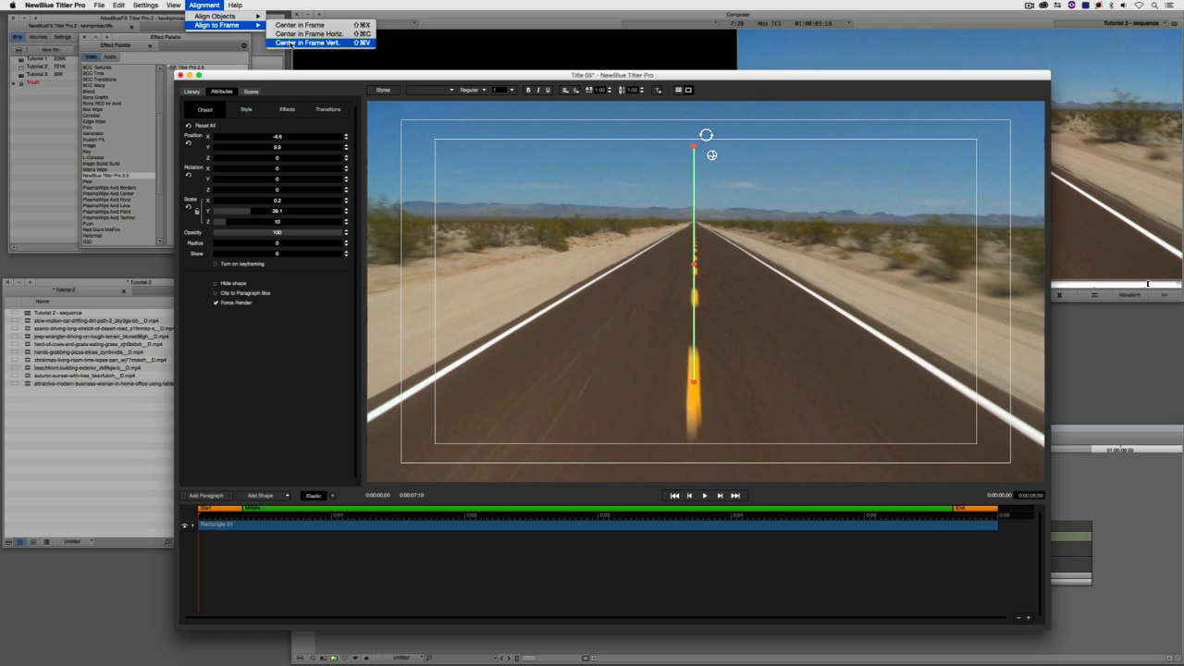
pyautogui.click(289, 43)
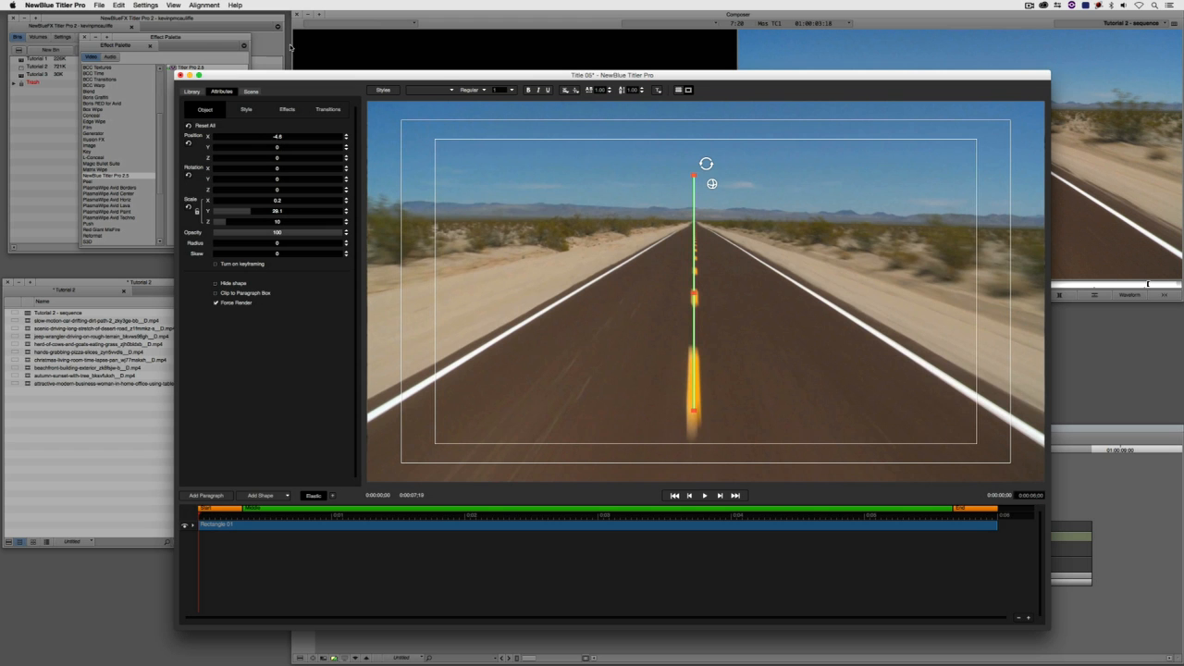
# Add a text paragraph and place it in the upper-left part of the title-safe area, at about Y 40.7.
pyautogui.moveTo(418, 517); pyautogui.dragTo(465, 515)
pyautogui.click(207, 496)
pyautogui.moveTo(680, 274); pyautogui.dragTo(506, 155)
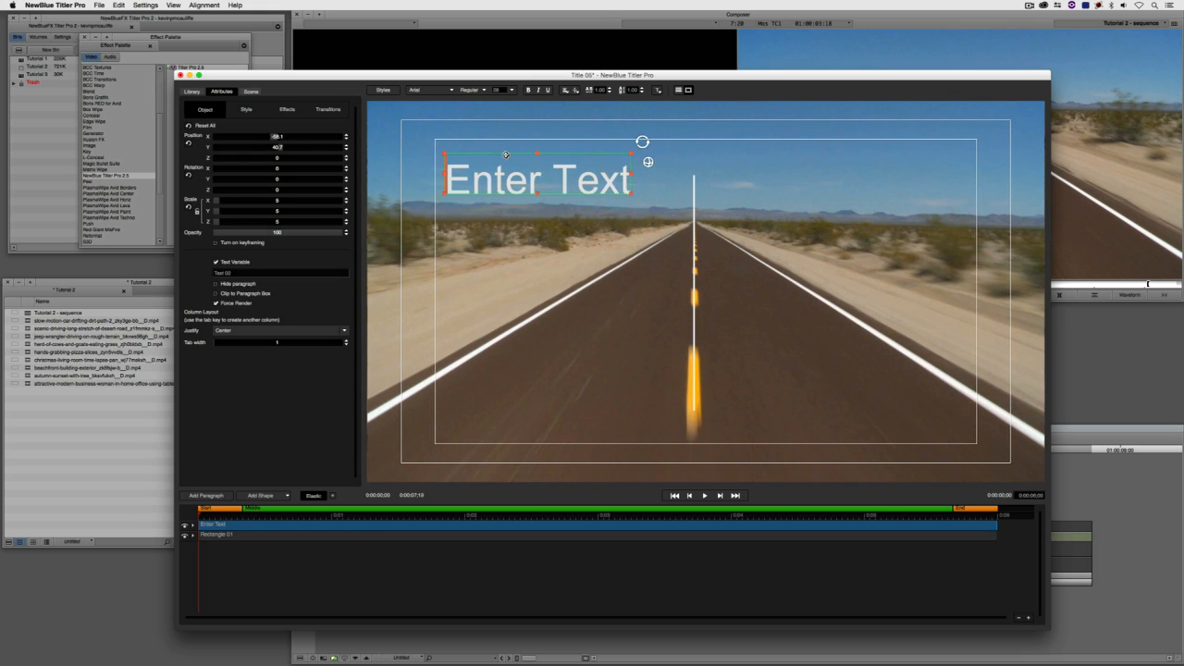
# Switch to TextEdit and copy the line NEW 2014 JEEP from the offer notes.
pyautogui.press('super+Tab')
pyautogui.press('super+Tab')
pyautogui.press('super+Tab')
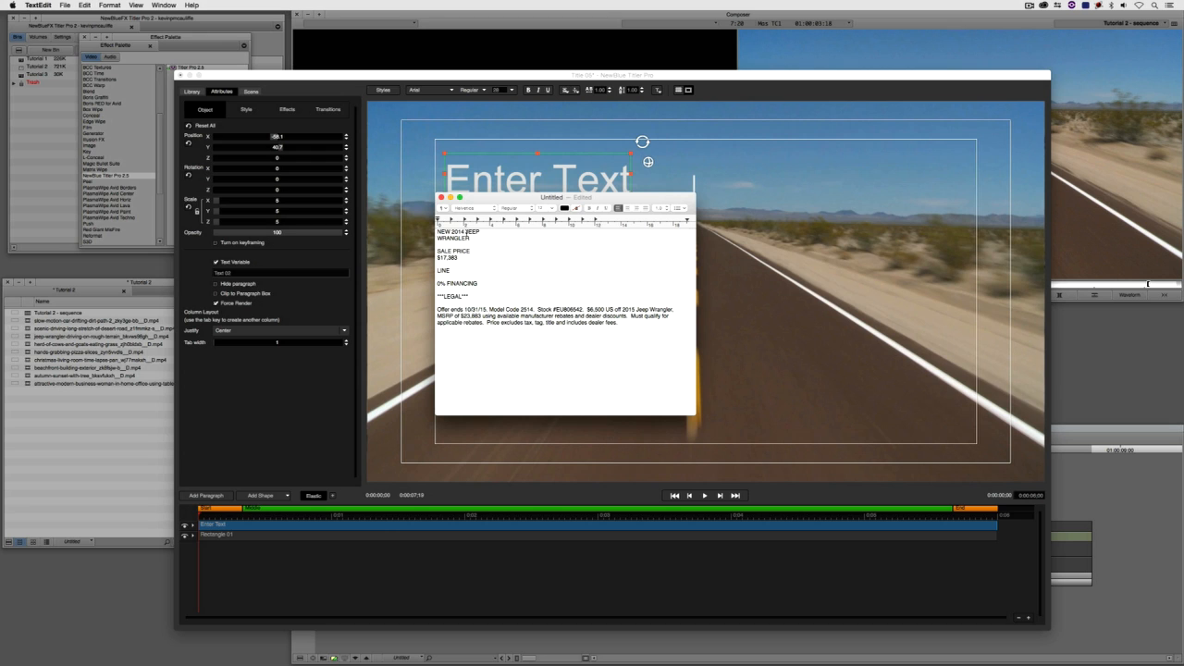
pyautogui.tripleClick(468, 231)
pyautogui.press('super+c')
pyautogui.click(483, 207)
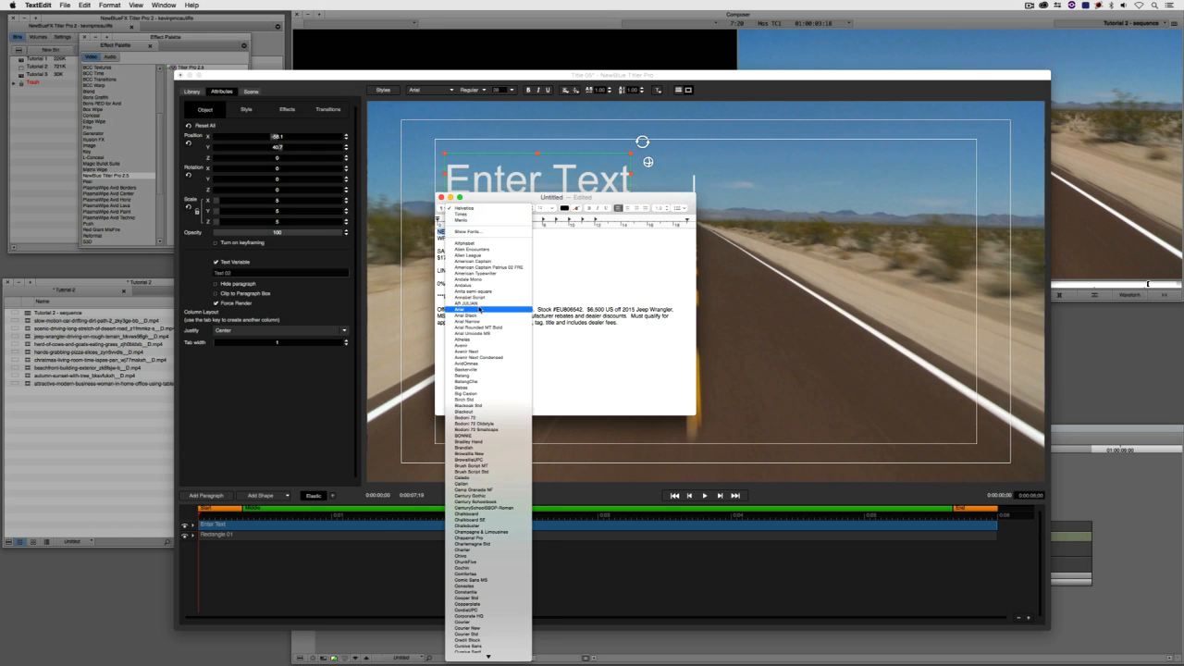
pyautogui.click(558, 200)
pyautogui.moveTo(558, 200); pyautogui.dragTo(558, 267)
# Return to NewBlue Titler Pro and replace the new paragraph's placeholder text with the copied NEW 2014 JEEP.
pyautogui.click(511, 176)
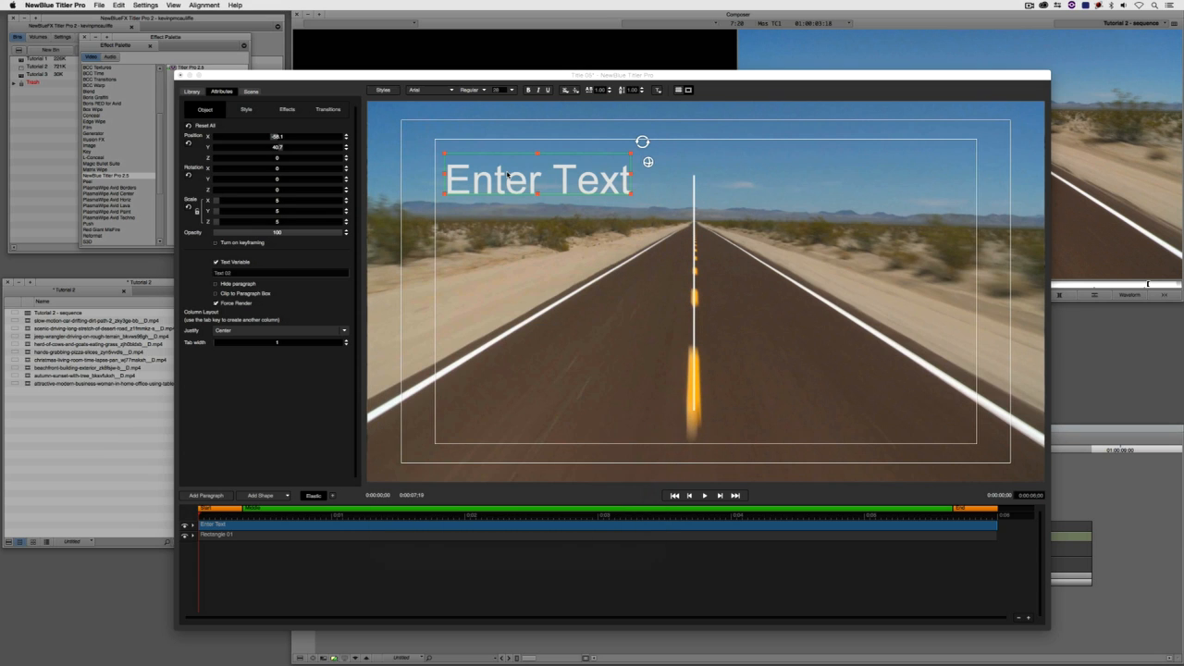
pyautogui.doubleClick(511, 176)
pyautogui.press('super+v')
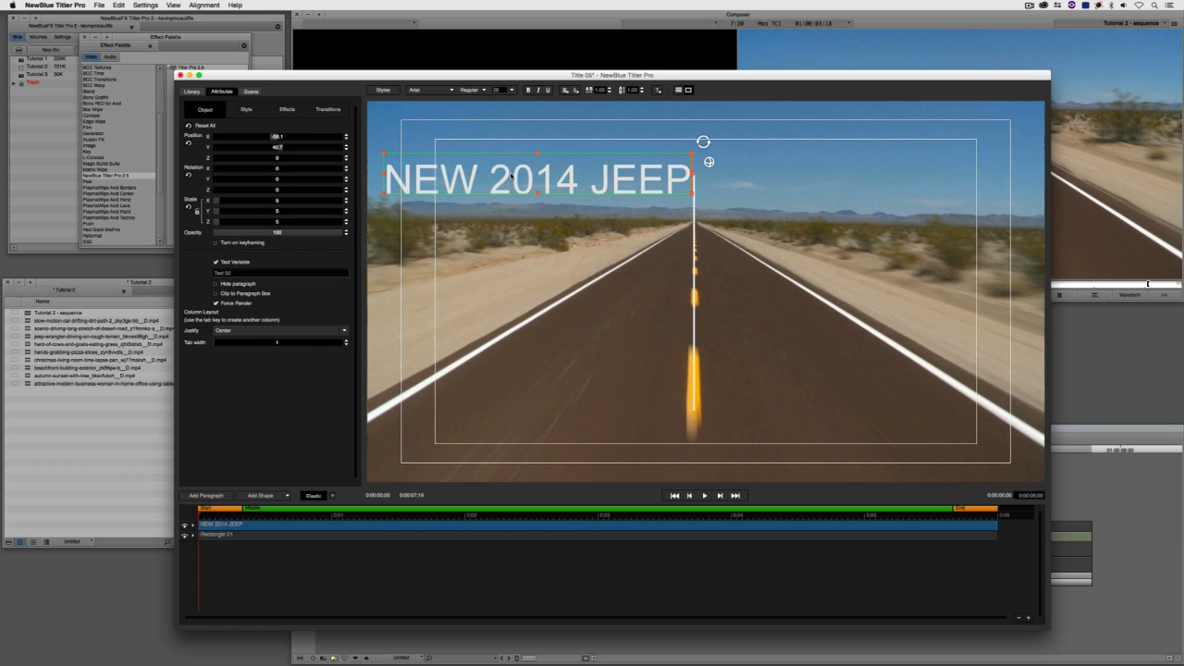
# Change the font of the NEW 2014 JEEP text to Harvest.
pyautogui.doubleClick(514, 180)
pyautogui.click(421, 96)
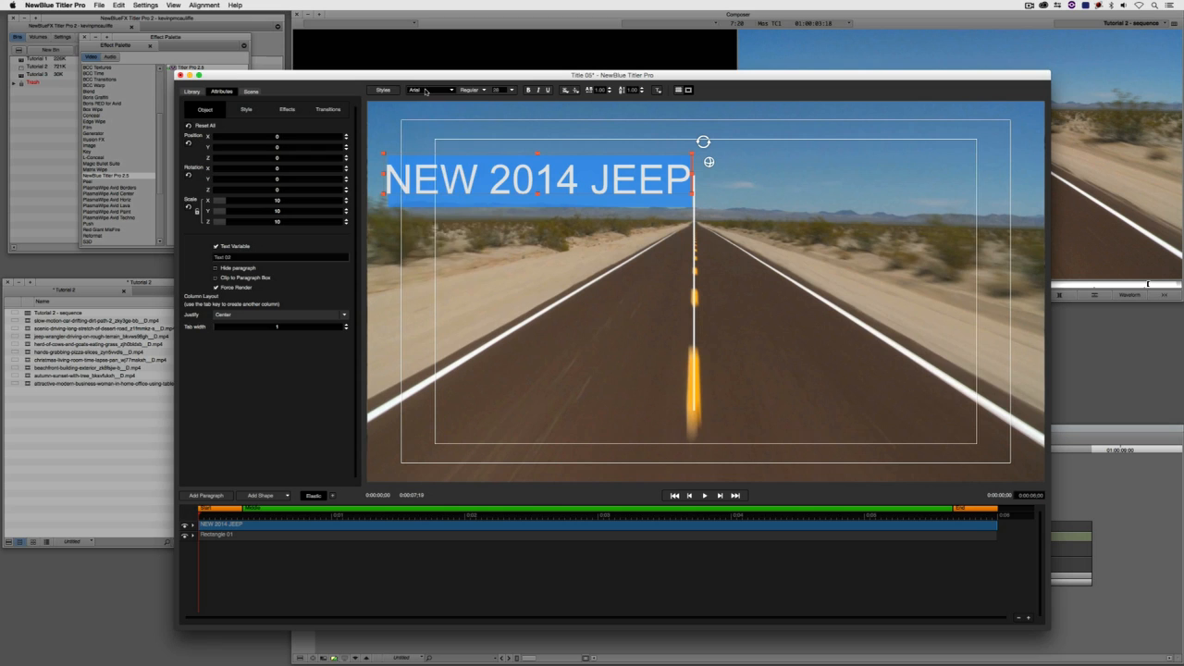
pyautogui.scroll(-5, 445, 185)
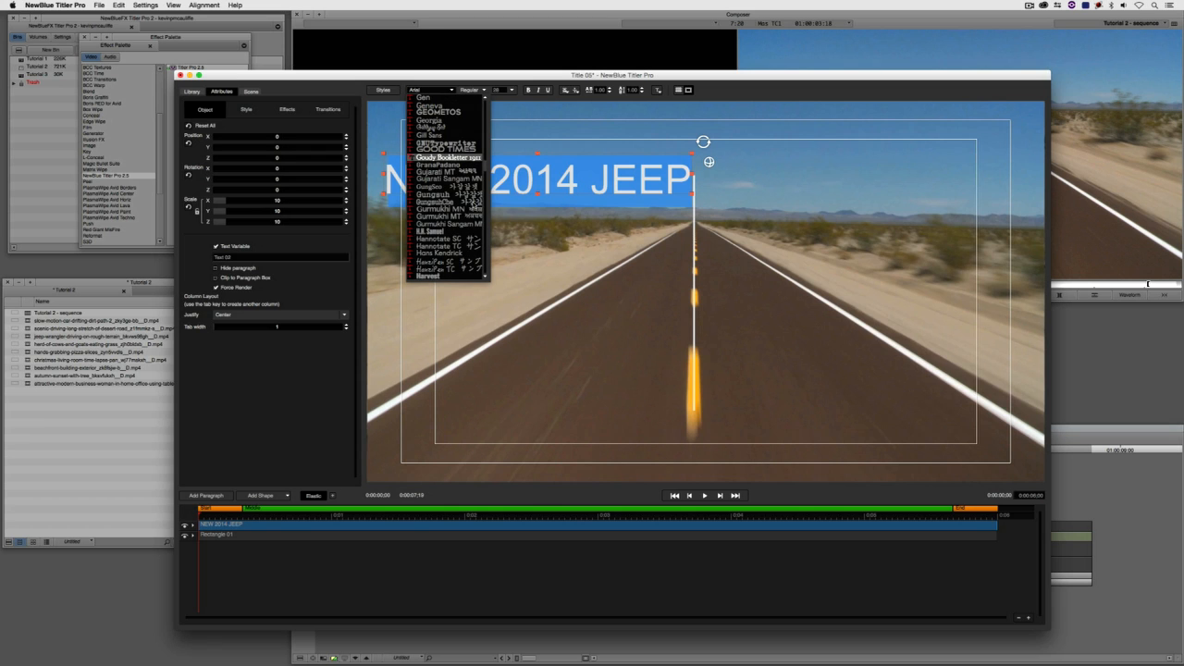
pyautogui.click(444, 276)
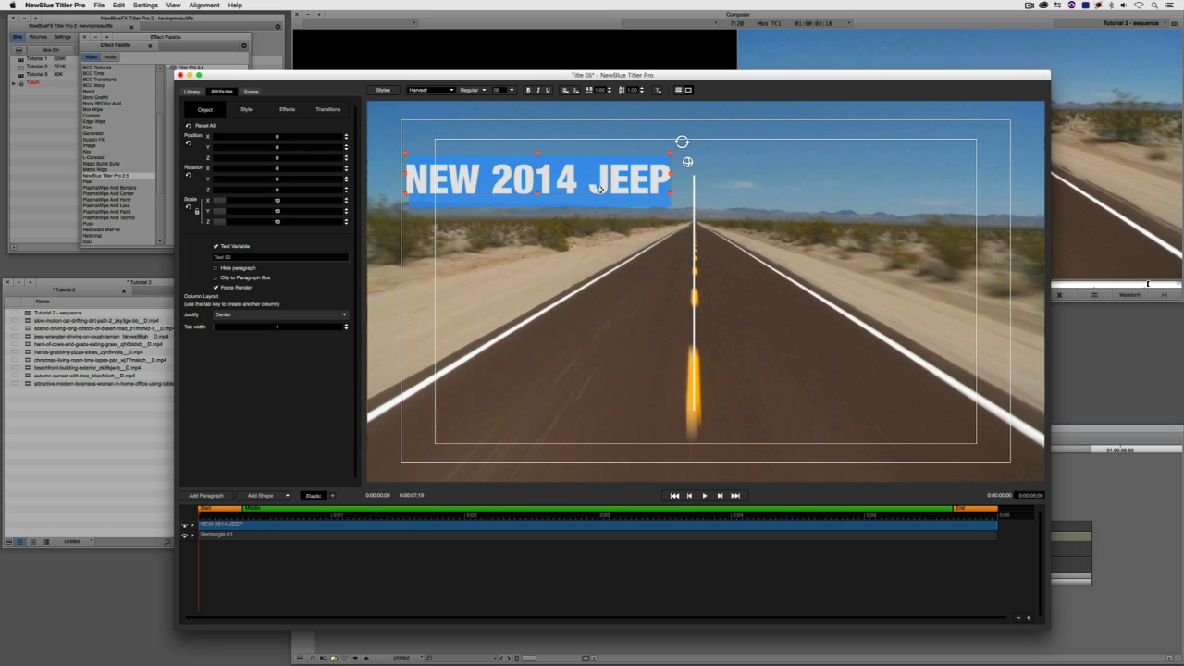
# Shrink NEW 2014 JEEP to a scale of about 2.2 and move it against the left title-safe margin.
pyautogui.moveTo(667, 153); pyautogui.dragTo(636, 169)
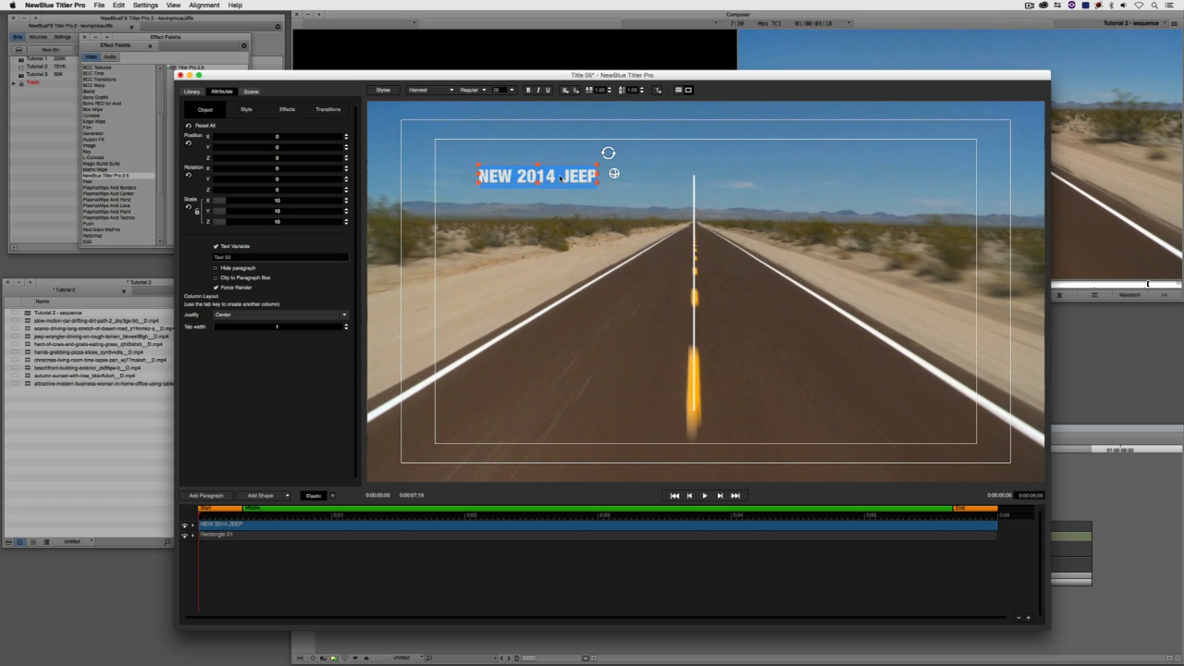
pyautogui.moveTo(555, 172); pyautogui.dragTo(526, 169)
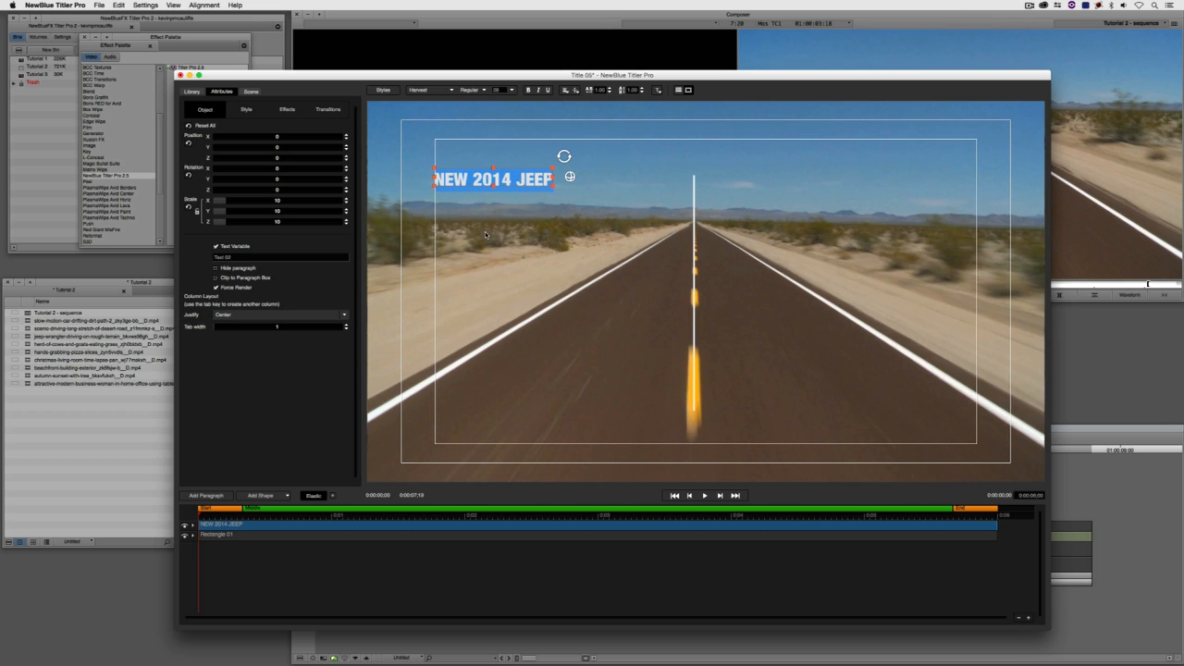
# Add a second text paragraph below NEW 2014 JEEP and make it read WRANGLER.
pyautogui.click(230, 498)
pyautogui.moveTo(662, 294); pyautogui.dragTo(525, 252)
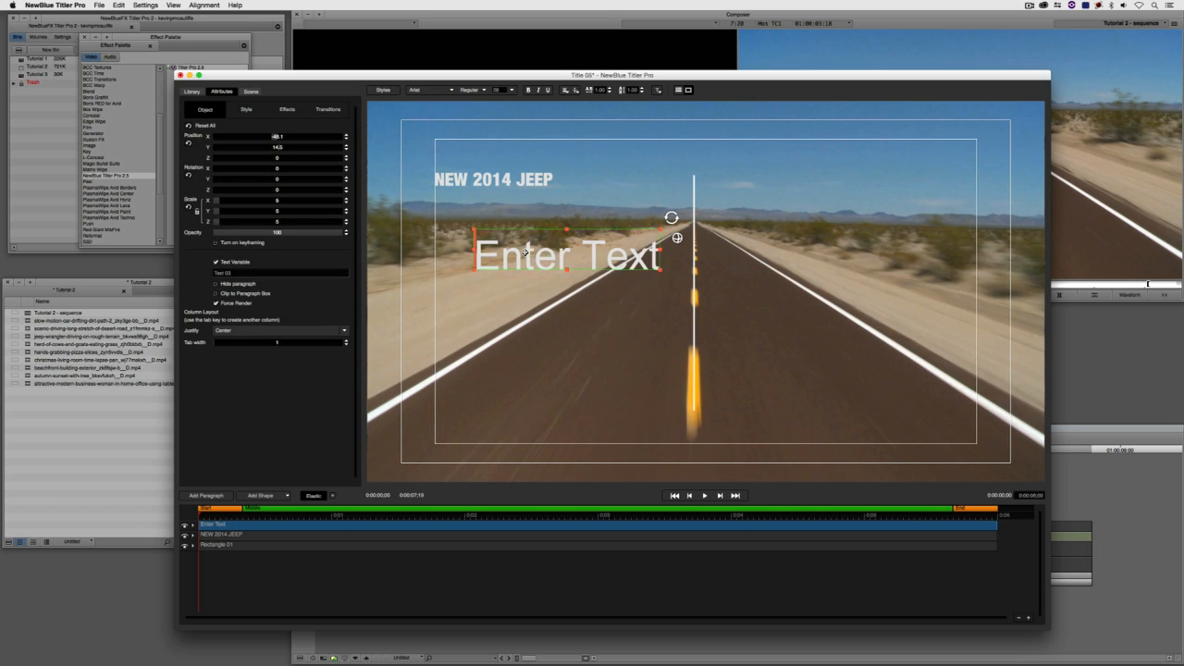
pyautogui.doubleClick(524, 251)
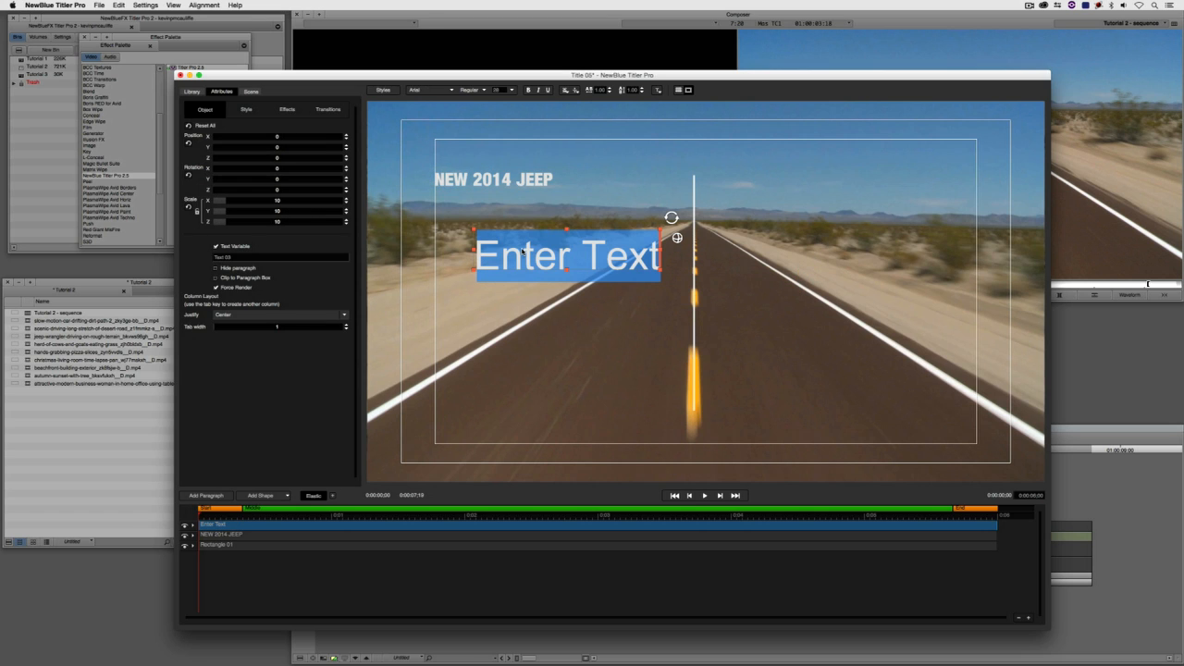
pyautogui.write('wran')
pyautogui.press('BackSpace')
pyautogui.press('BackSpace')
pyautogui.press('BackSpace')
pyautogui.press('BackSpace')
pyautogui.write('W')
pyautogui.press('BackSpace')
pyautogui.write('WRANGLER')
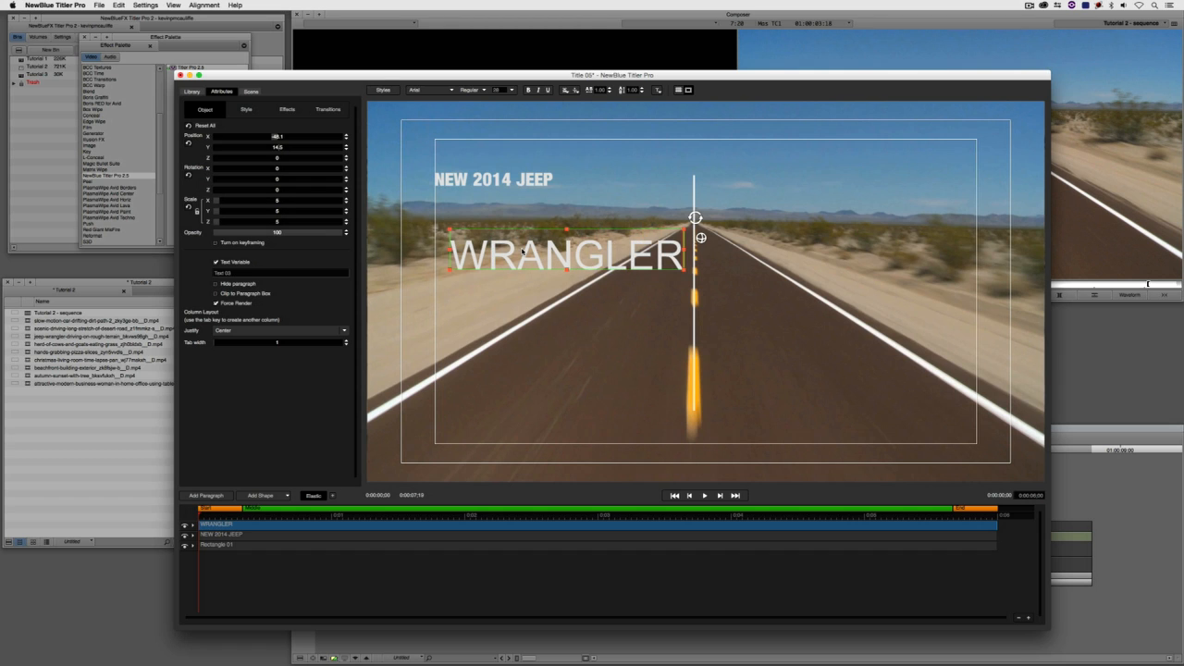
# Change the font of the WRANGLER text to Harvest.
pyautogui.doubleClick(522, 251)
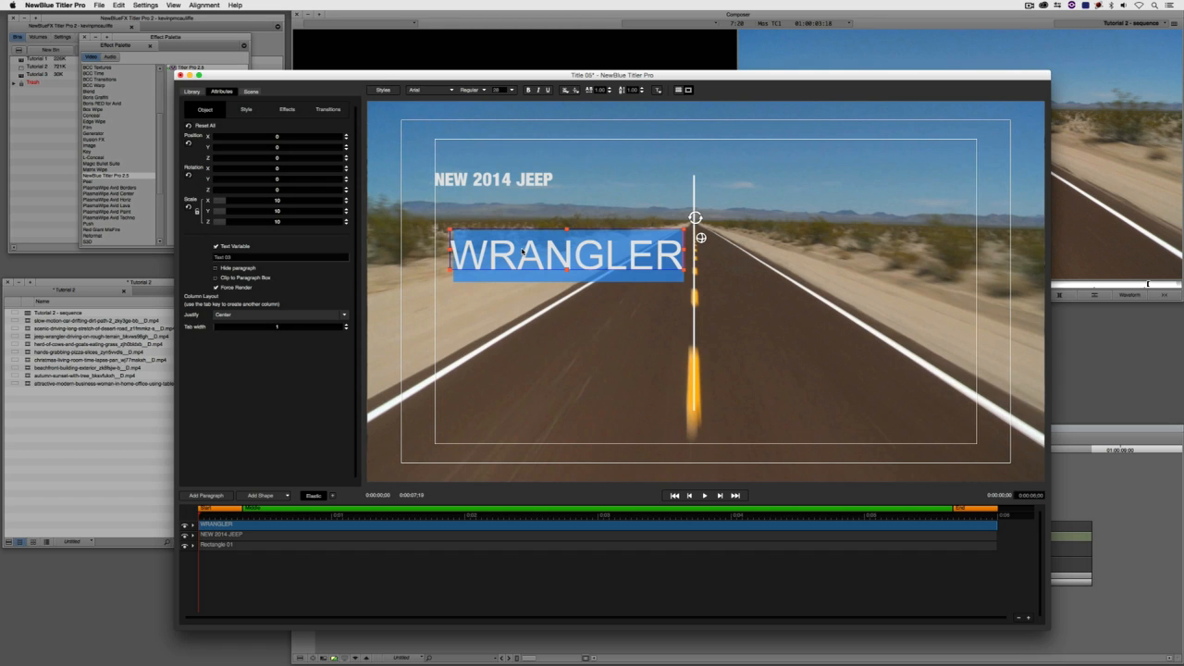
pyautogui.click(426, 91)
pyautogui.scroll(-10, 434, 126)
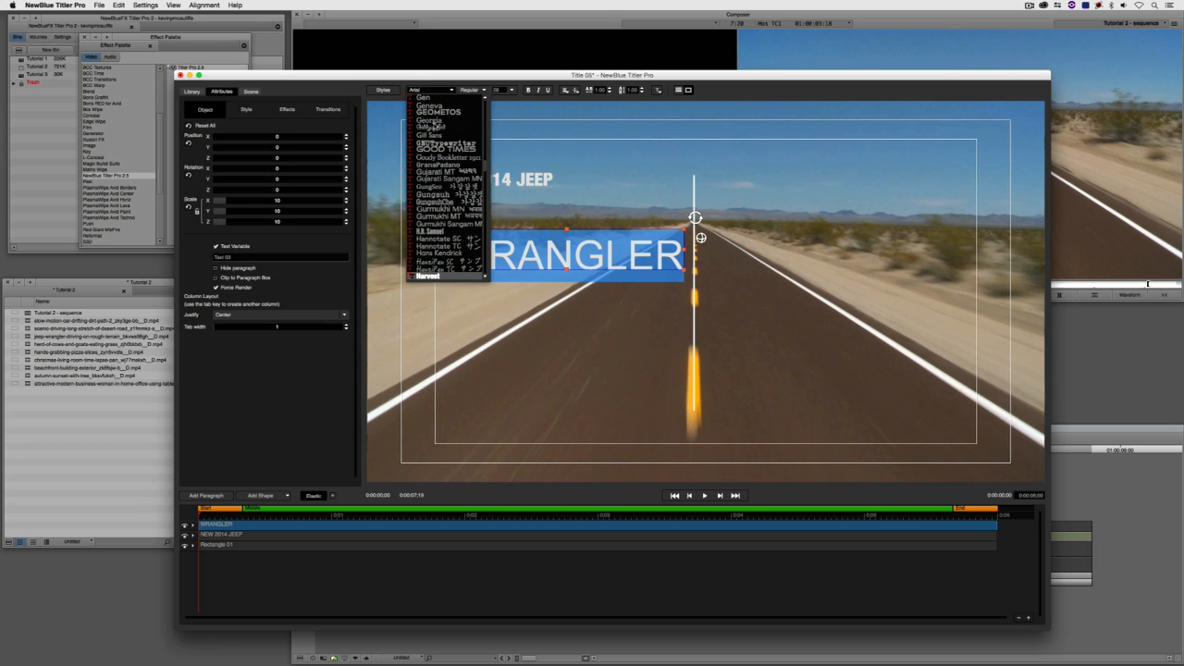
pyautogui.press('Return')
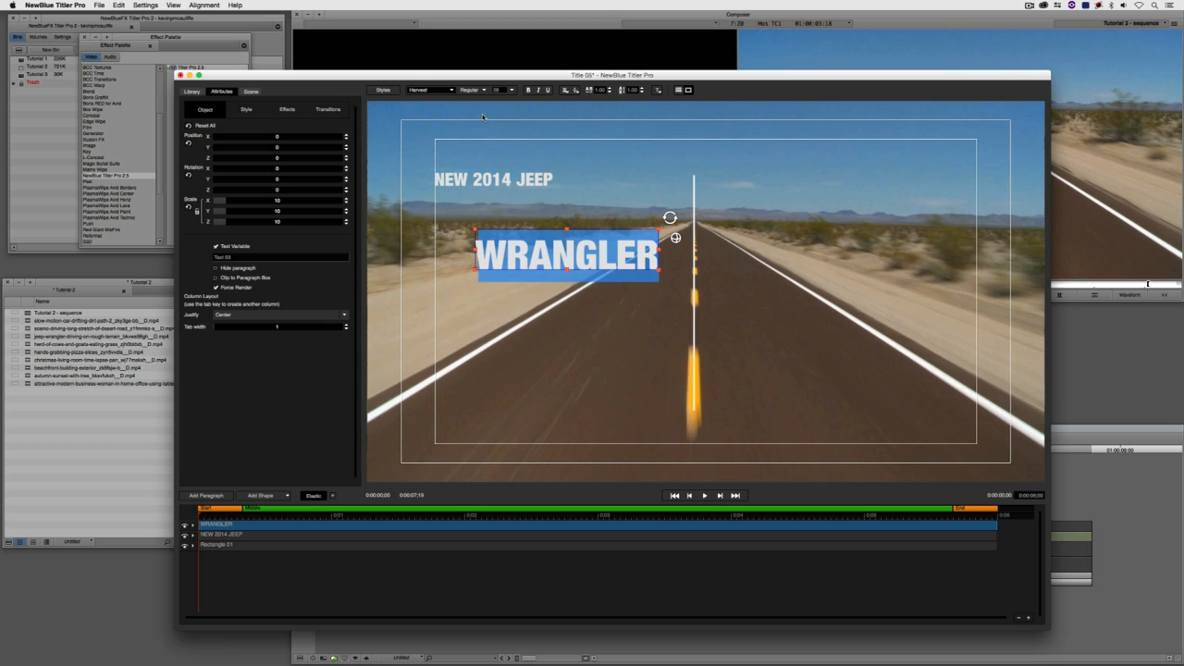
# Enlarge WRANGLER to a scale of about 6.1 and stack it closely under NEW 2014 JEEP at the left title-safe margin.
pyautogui.moveTo(655, 234); pyautogui.dragTo(672, 222)
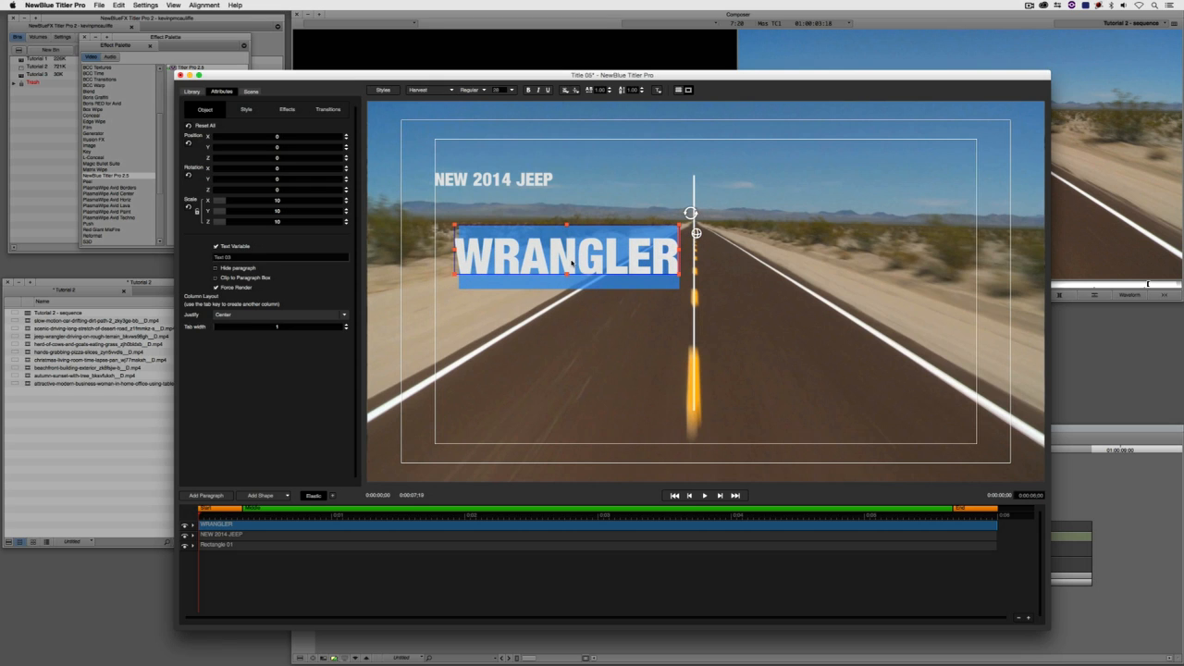
pyautogui.moveTo(574, 224); pyautogui.dragTo(517, 187)
pyautogui.click(535, 180)
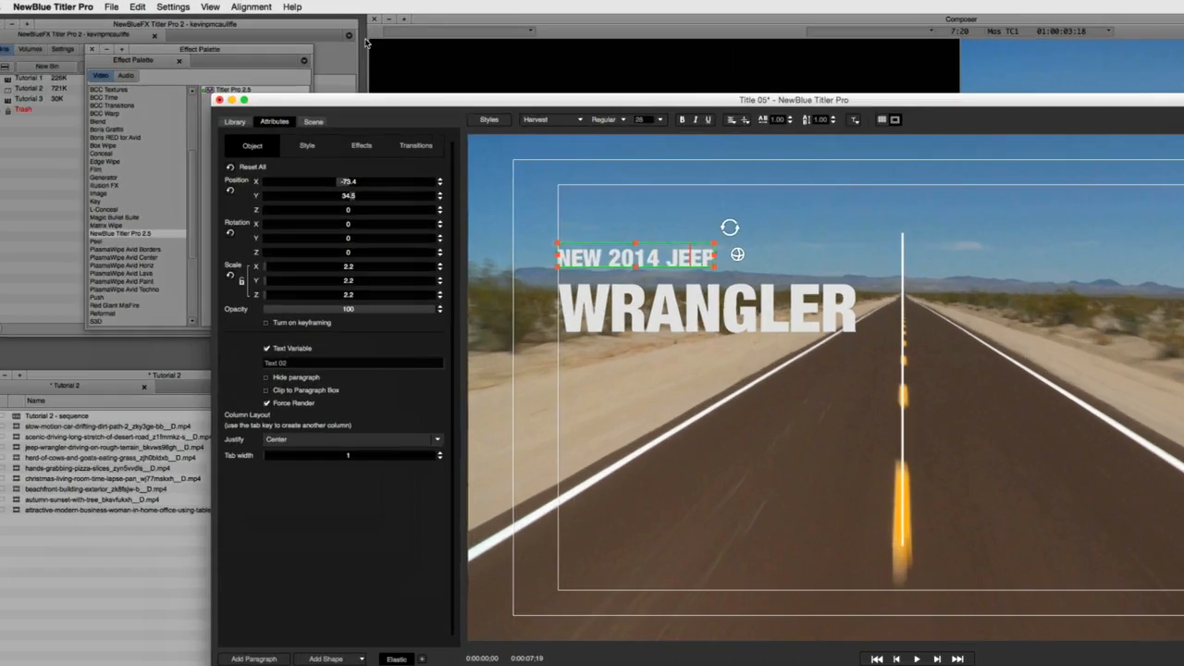
pyautogui.click(250, 7)
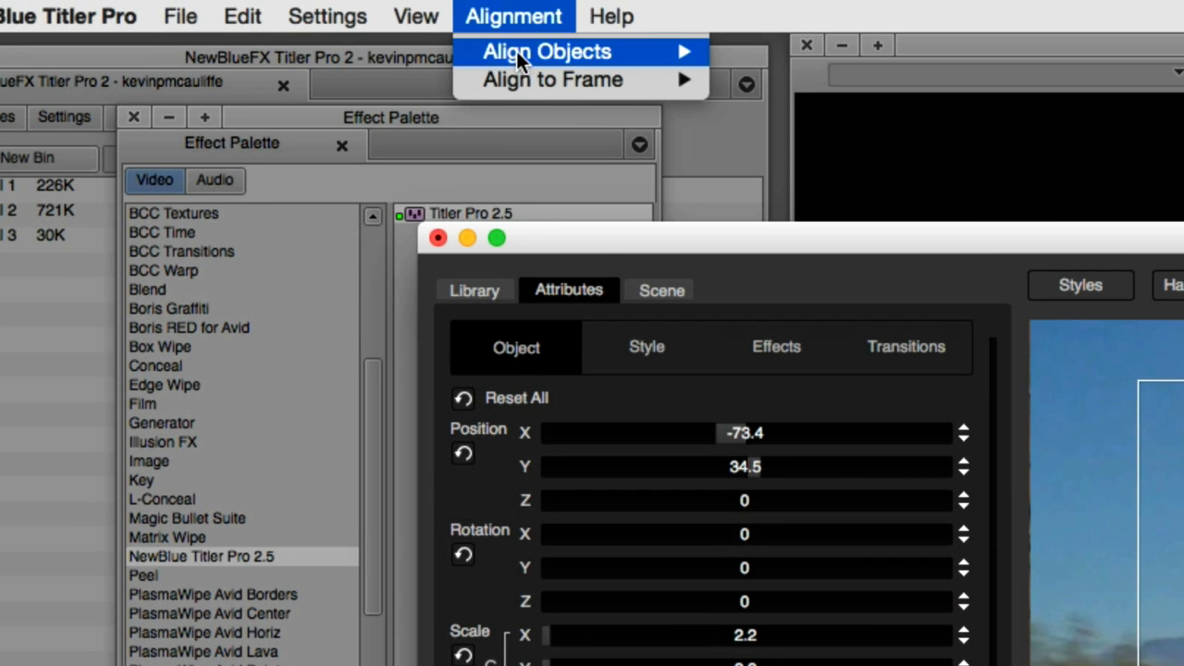
pyautogui.moveTo(517, 78)
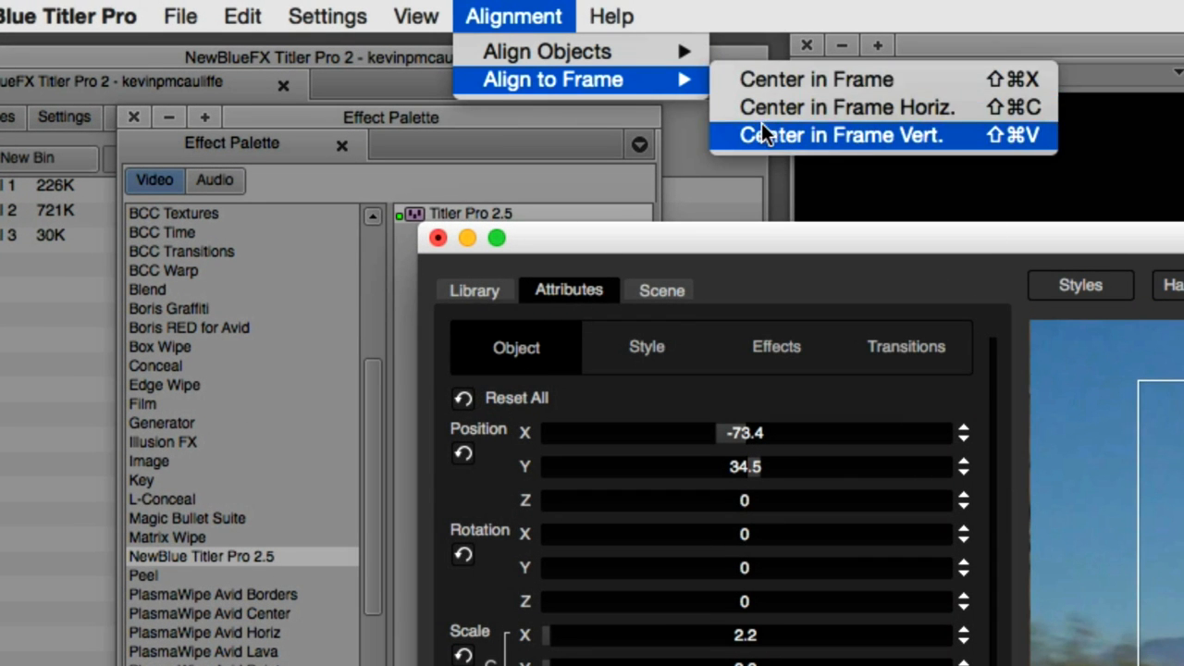
pyautogui.moveTo(581, 53)
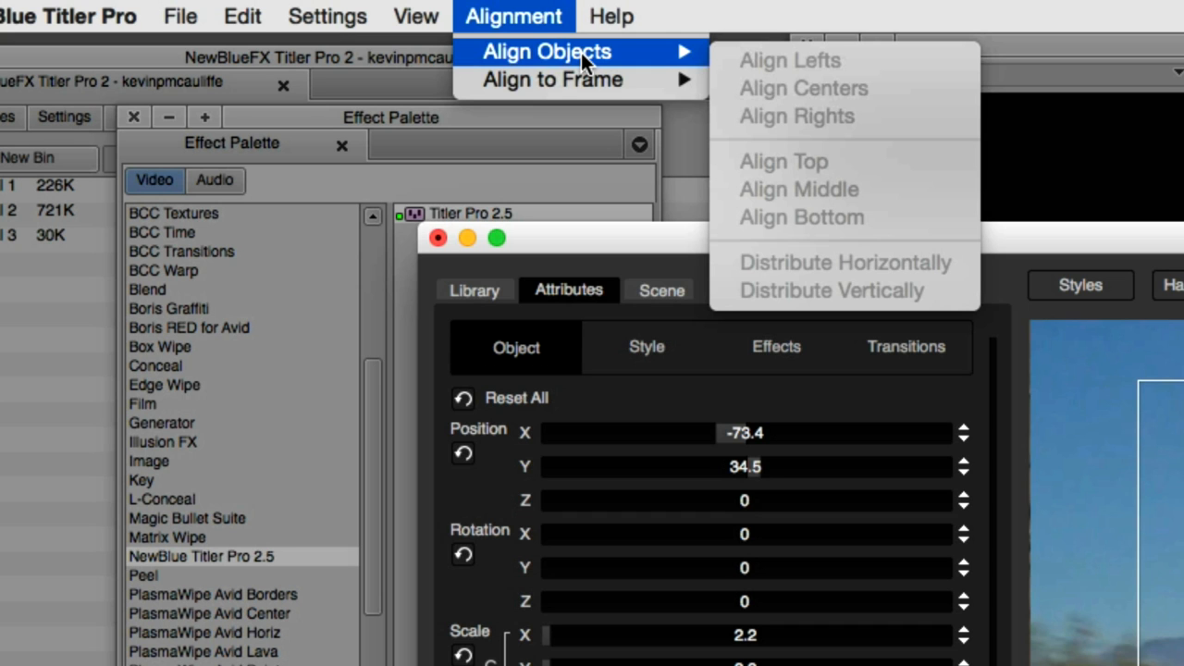
pyautogui.press('Escape')
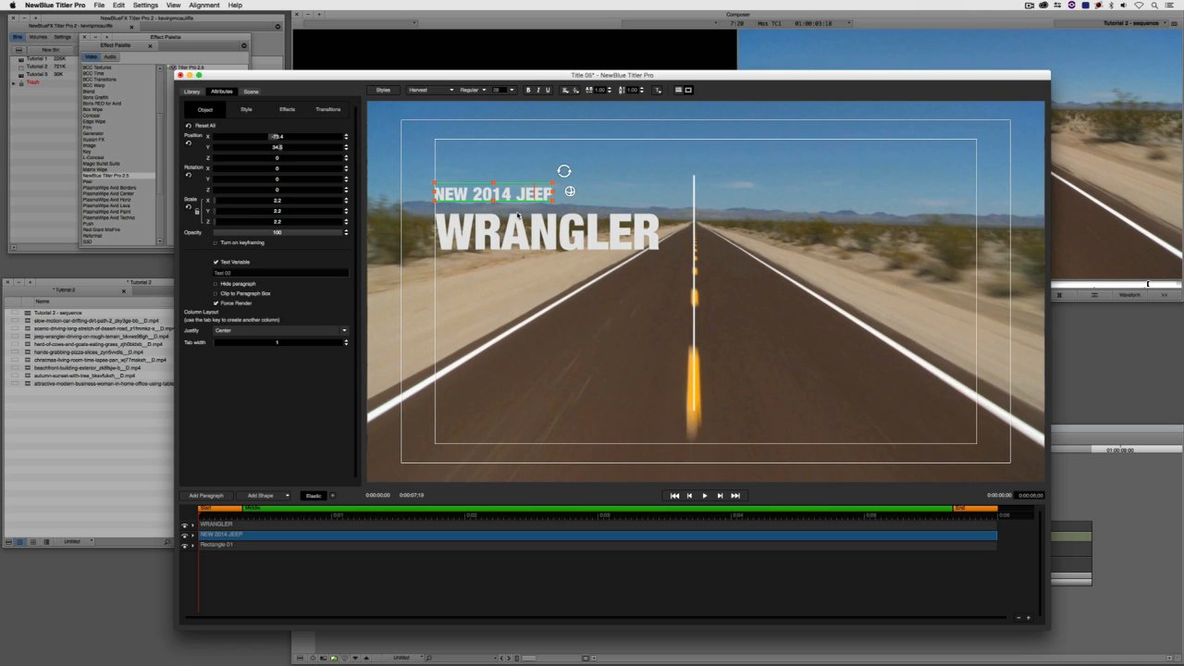
# Select NEW 2014 JEEP together with WRANGLER and align their centers.
pyautogui.keyDown('shift'); pyautogui.click(523, 227); pyautogui.keyUp('shift')
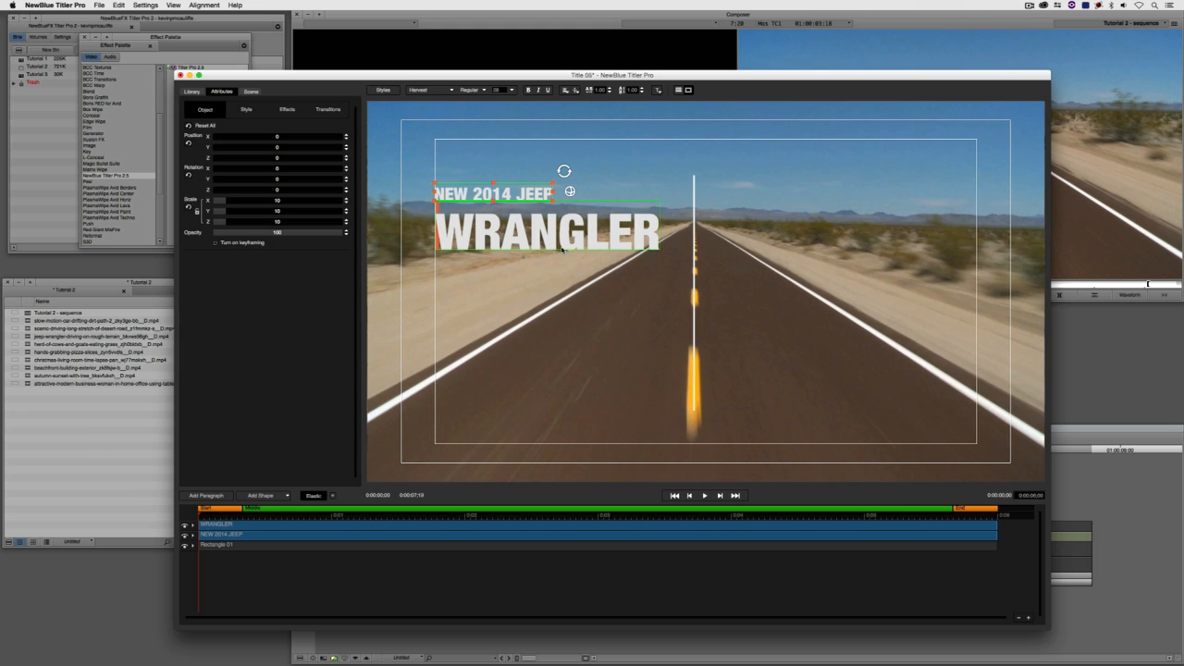
pyautogui.click(204, 5)
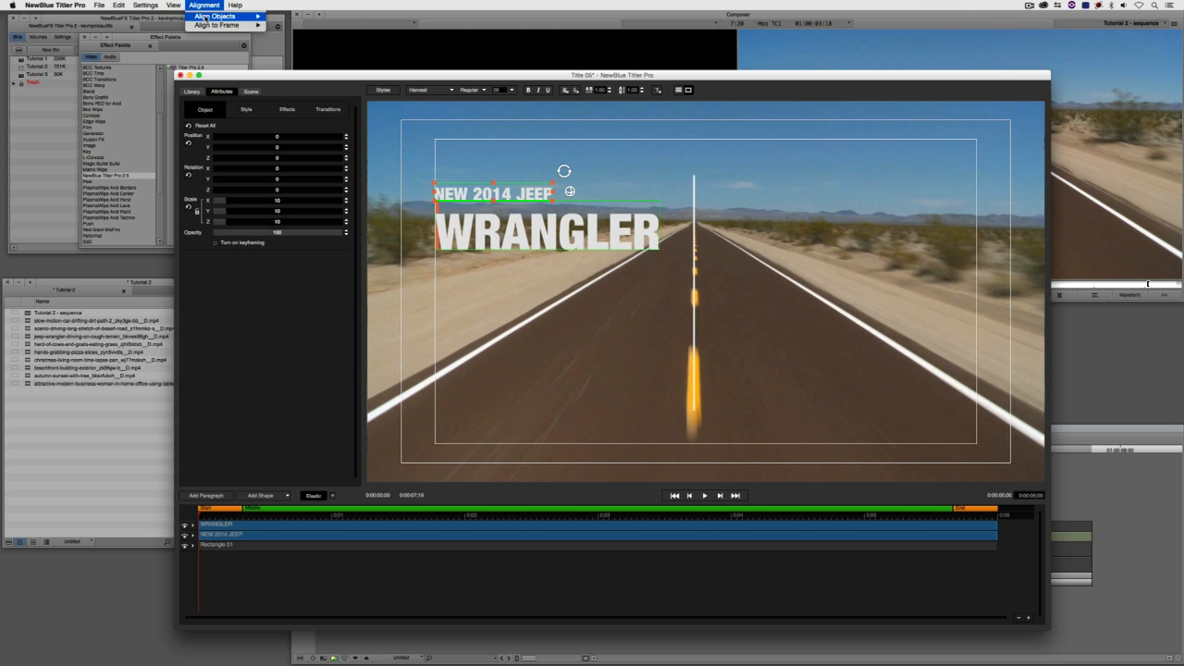
pyautogui.moveTo(207, 18)
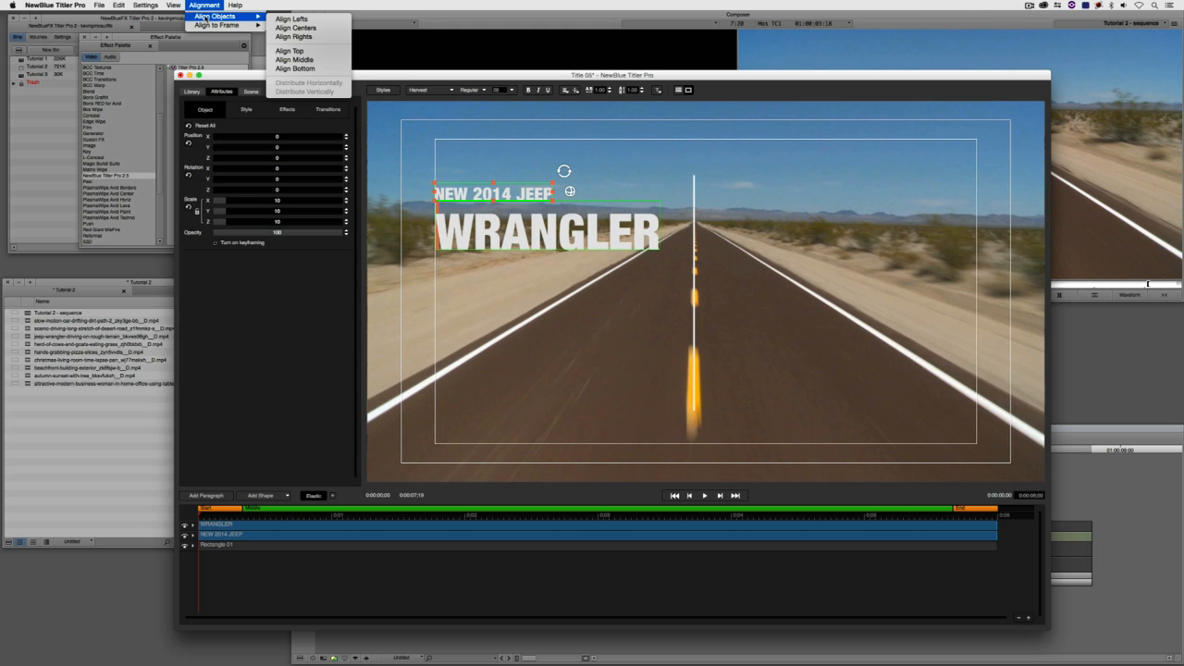
pyautogui.click(309, 28)
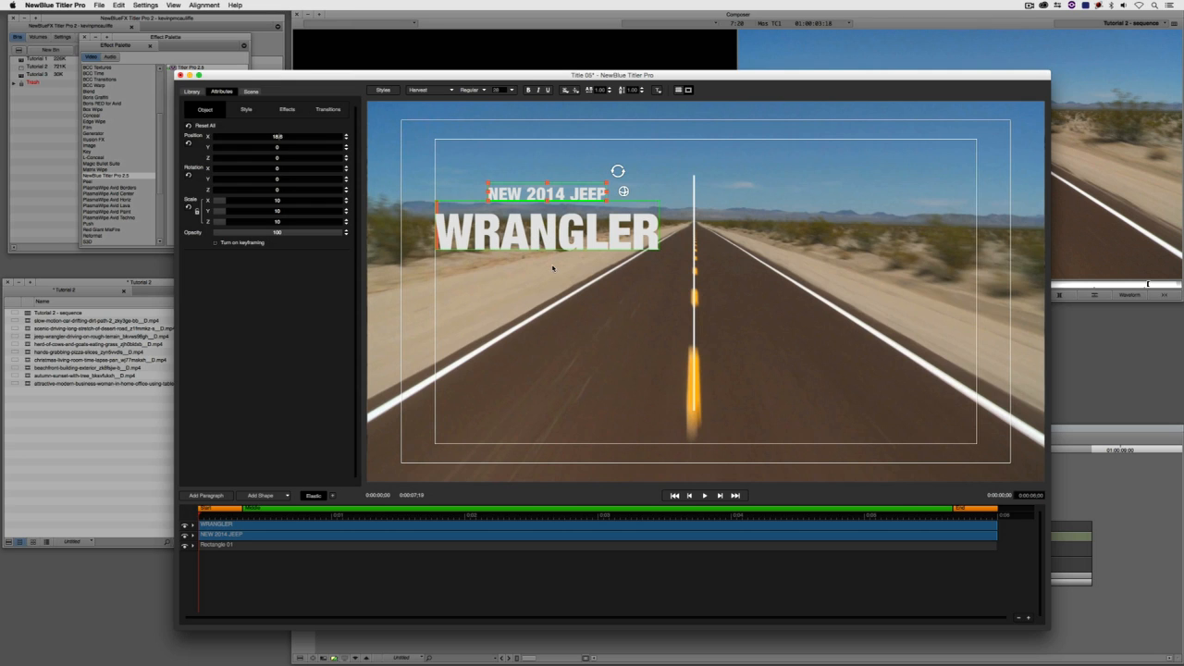
# Move NEW 2014 JEEP back to X -73.4, flush with WRANGLER's left edge.
pyautogui.click(554, 267)
pyautogui.click(549, 230)
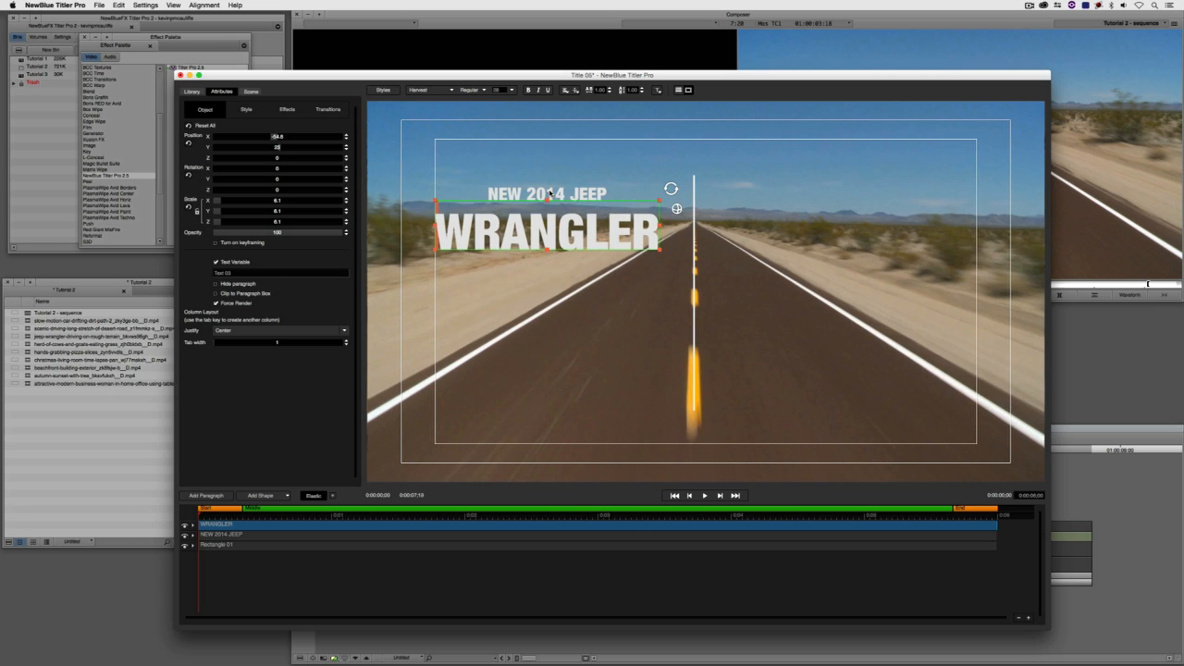
pyautogui.click(570, 194)
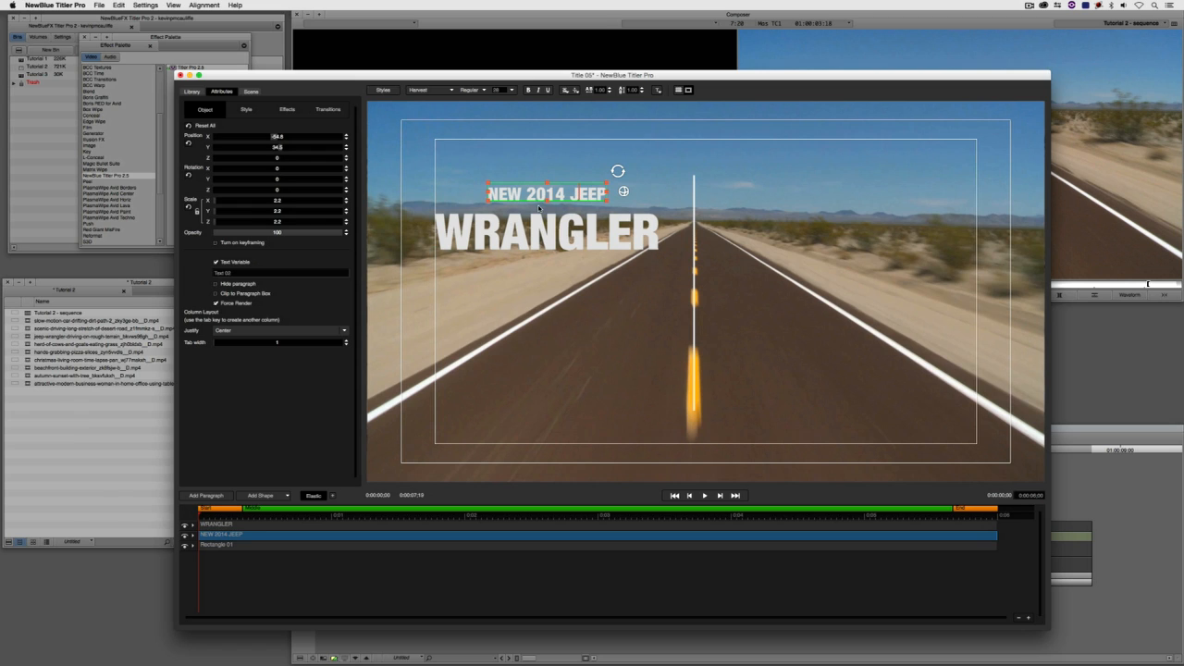
pyautogui.press('Left')
pyautogui.press('Left')
pyautogui.press('Left')
pyautogui.press('Left')
pyautogui.press('Left')
pyautogui.press('Left')
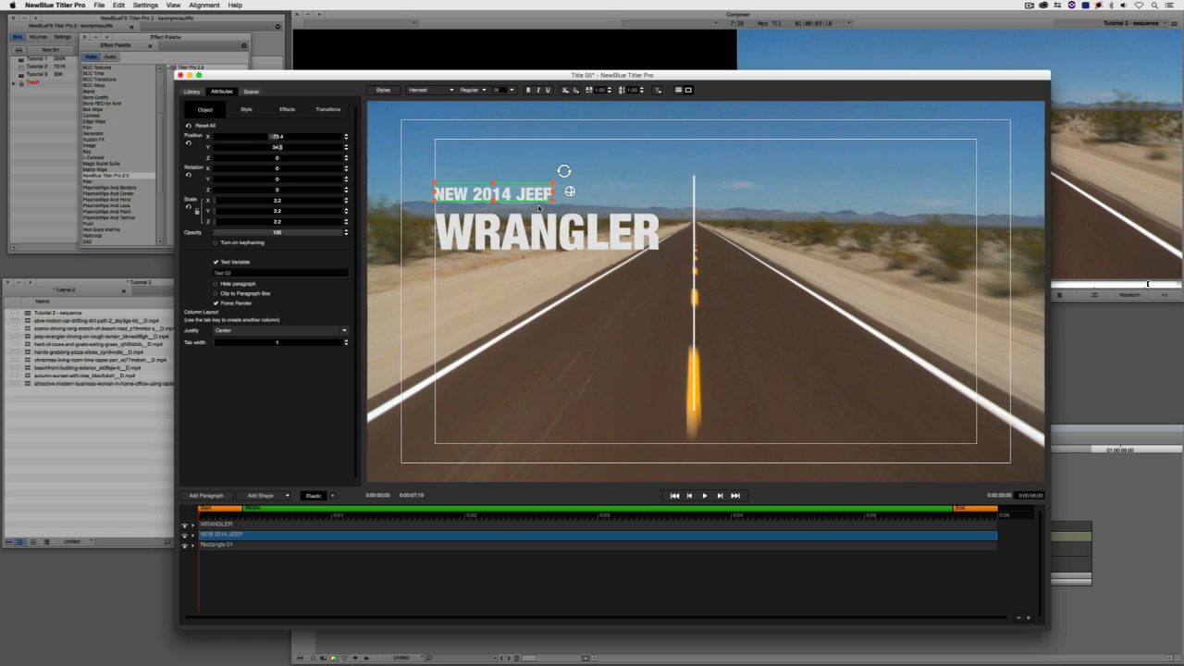
# Switch to TextEdit to check the remaining offer text and return to NewBlue Titler Pro.
pyautogui.click(532, 231)
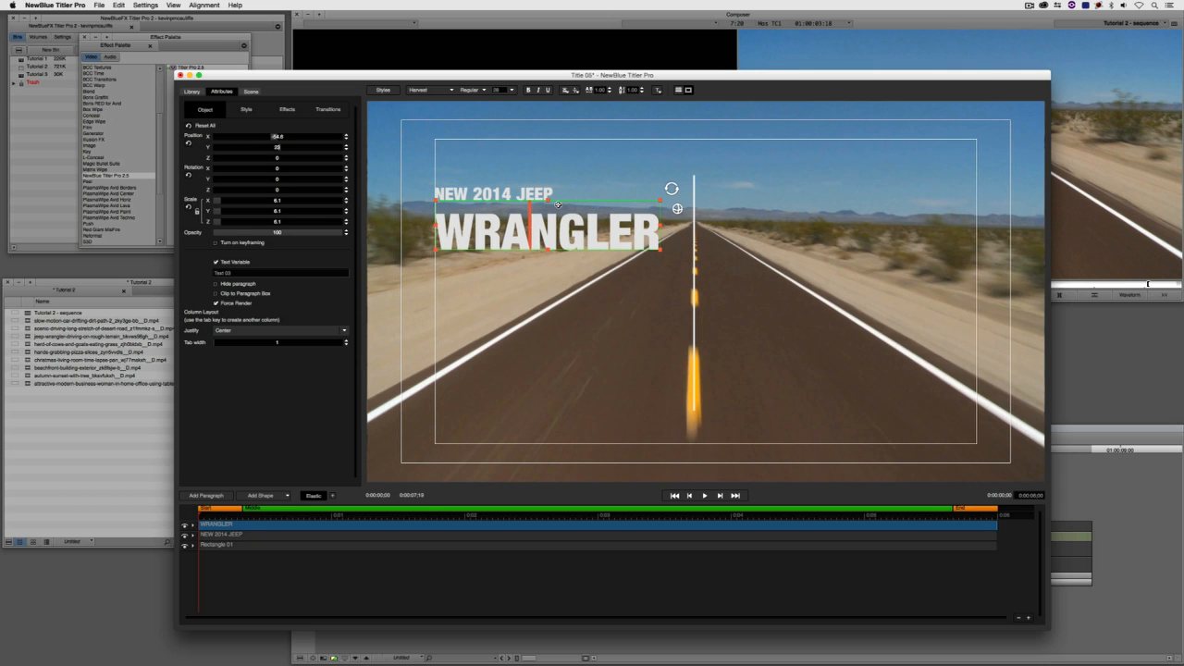
pyautogui.press('super+Tab')
pyautogui.press('super+Tab')
pyautogui.press('super+Tab')
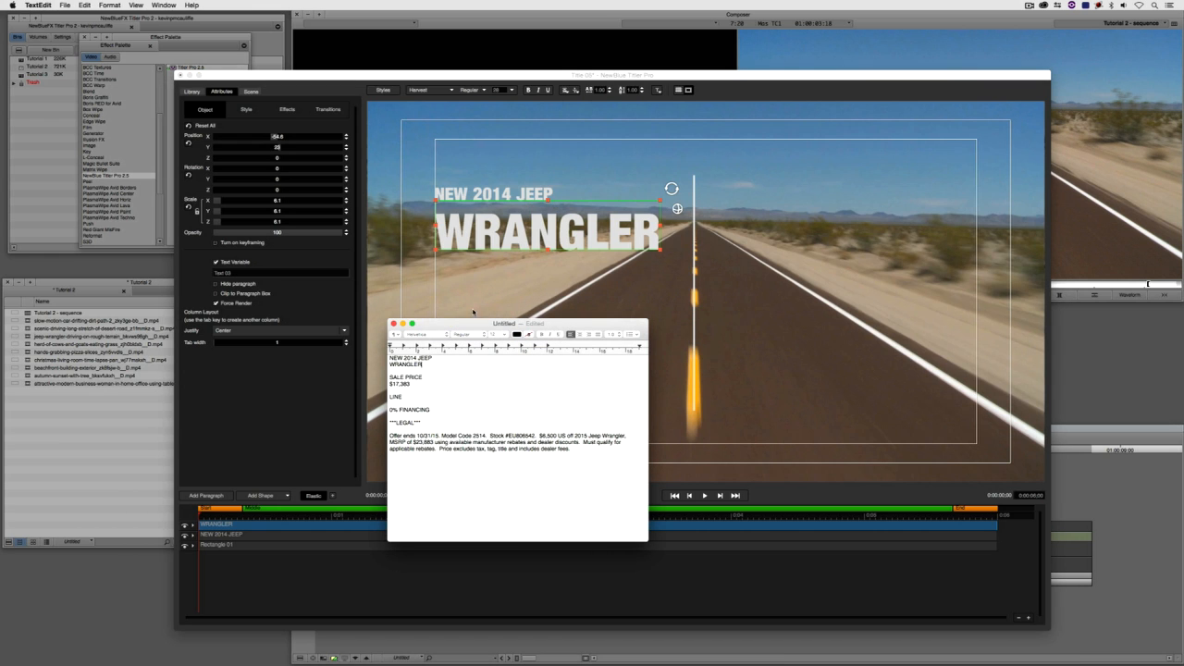
pyautogui.press('super+Tab')
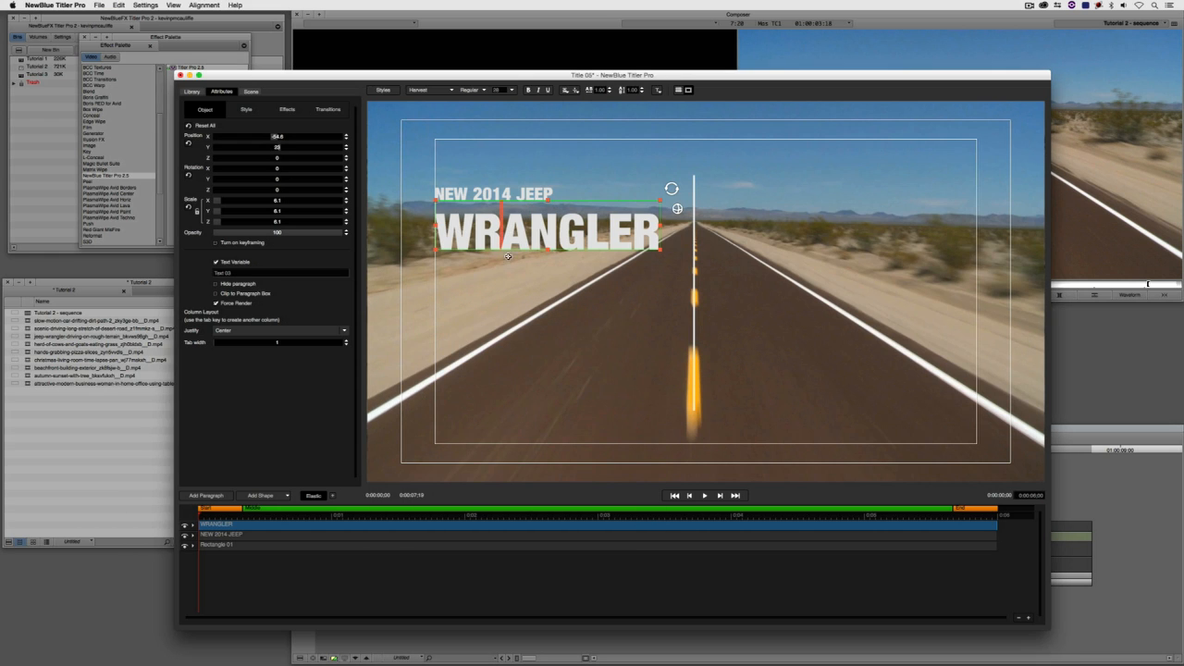
# Add a new text paragraph and place it below WRANGLER near the left title-safe margin.
pyautogui.click(547, 195)
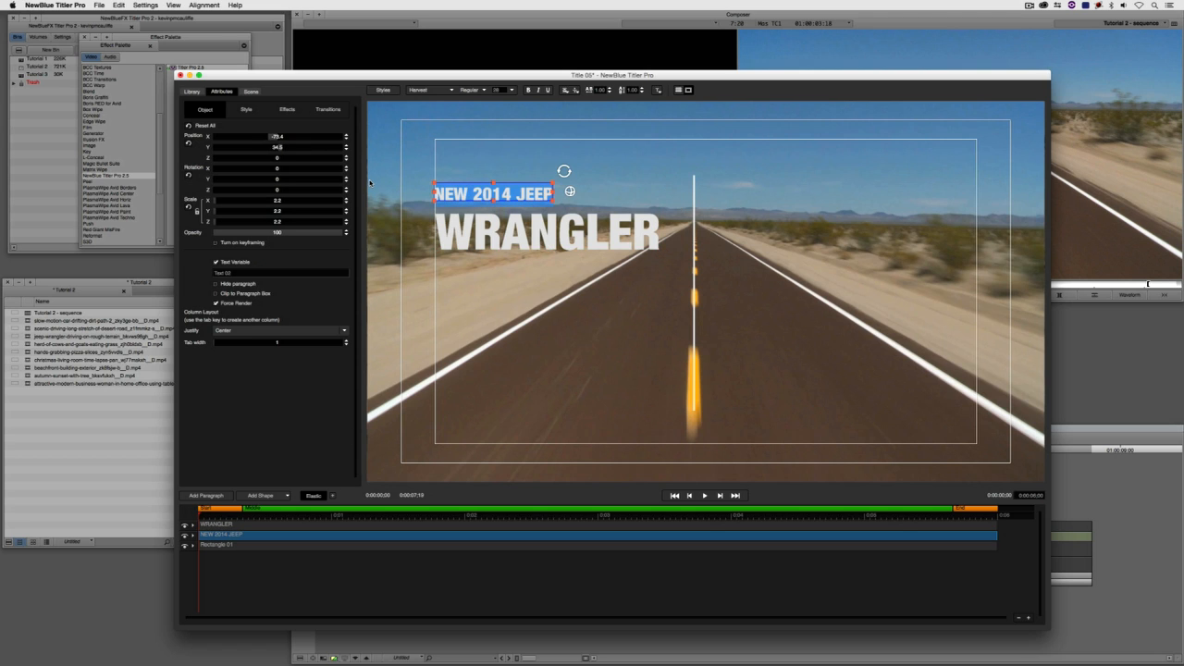
pyautogui.press('super+a')
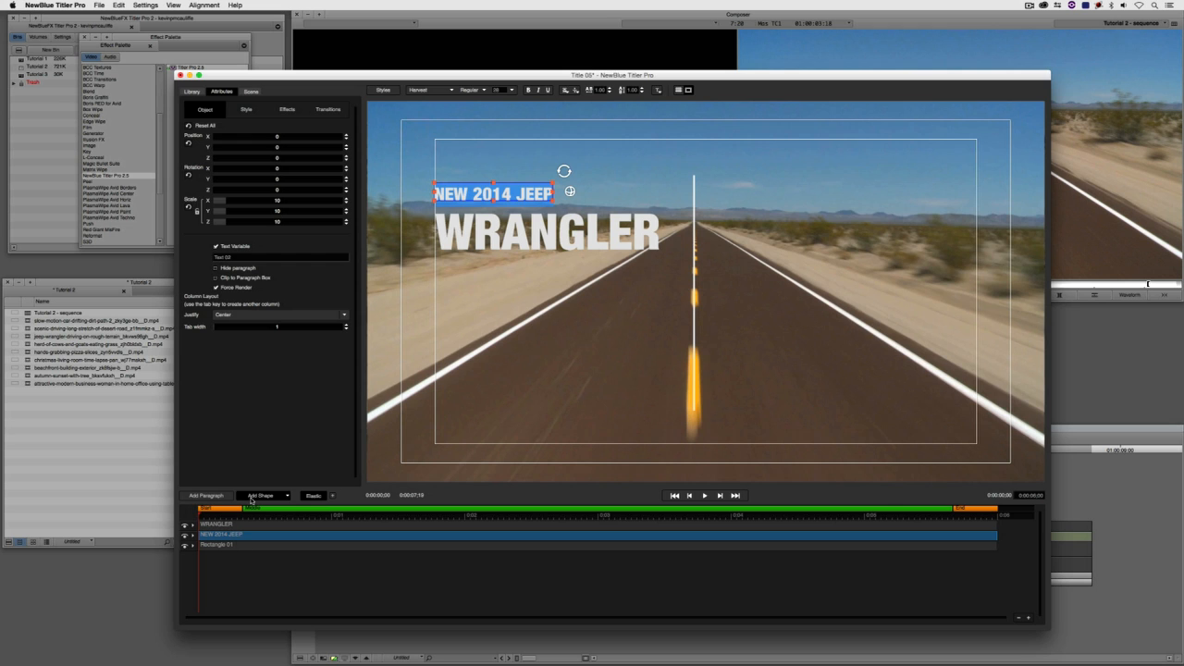
pyautogui.click(205, 496)
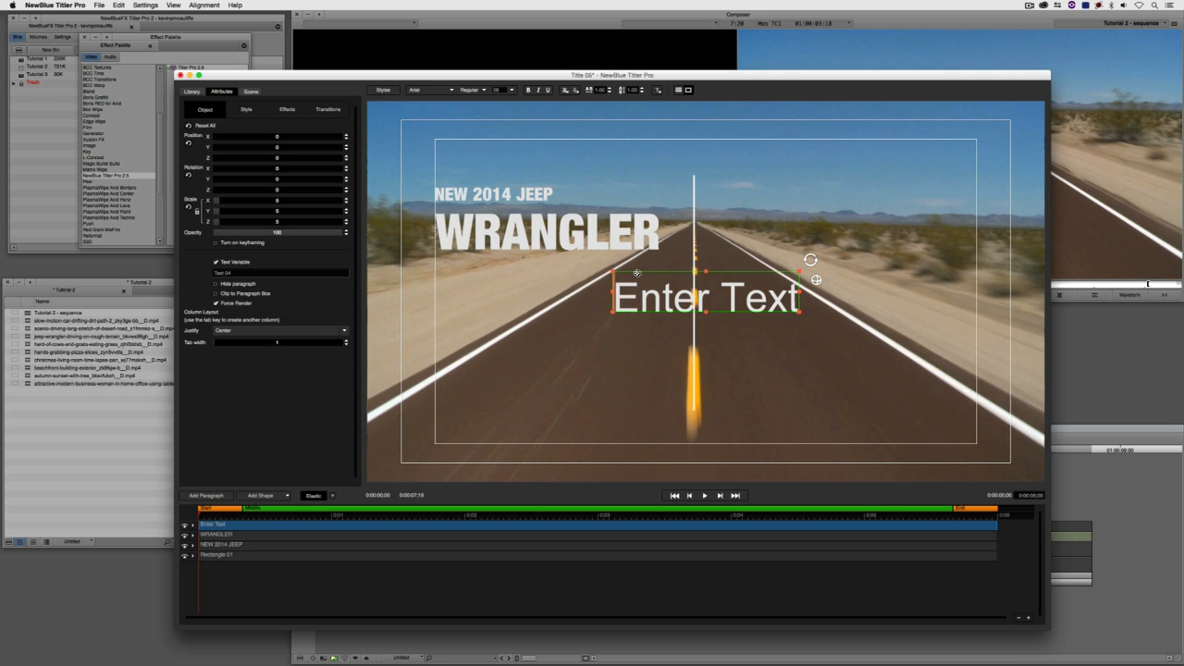
pyautogui.moveTo(636, 273); pyautogui.dragTo(454, 296)
# Copy SALE PRICE from the TextEdit notes and replace the new paragraph's placeholder text with it in NewBlue Titler Pro.
pyautogui.press('super+Tab')
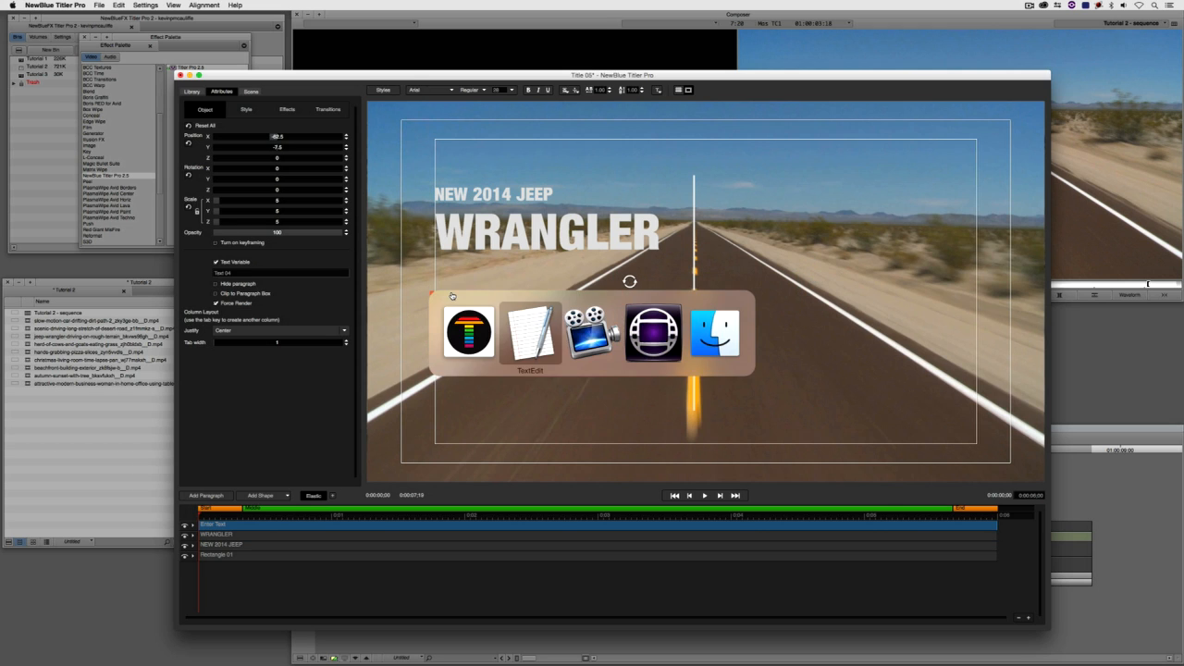
pyautogui.moveTo(423, 378); pyautogui.dragTo(383, 376)
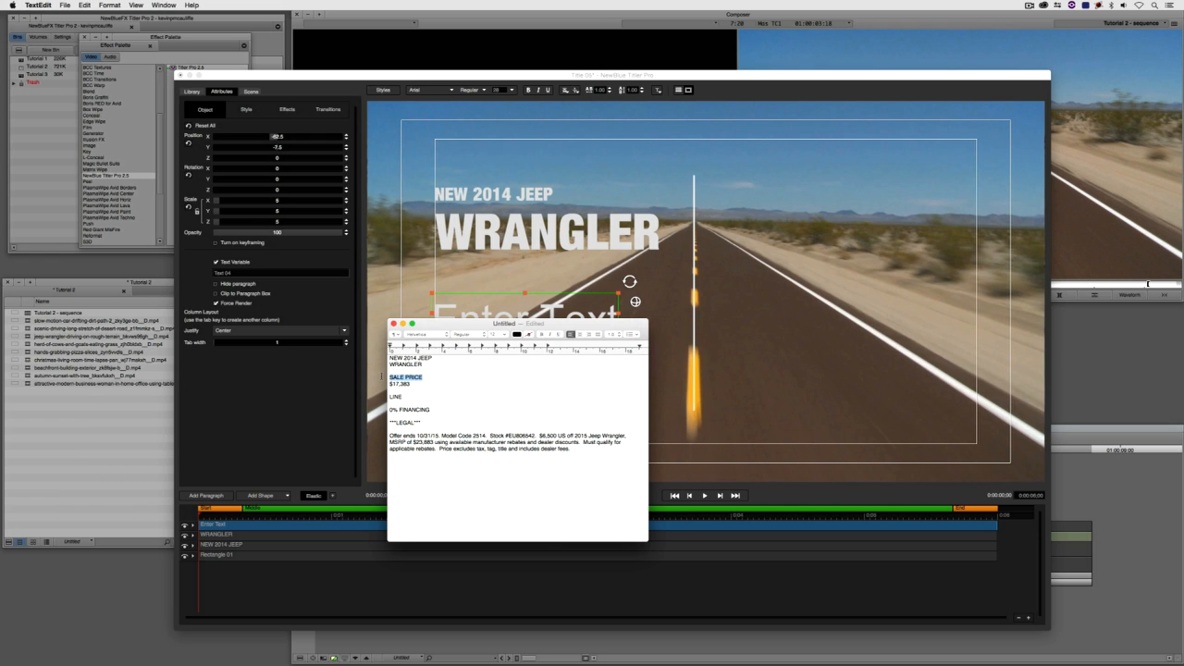
pyautogui.press('super+c')
pyautogui.press('super+Tab')
pyautogui.press('super+a')
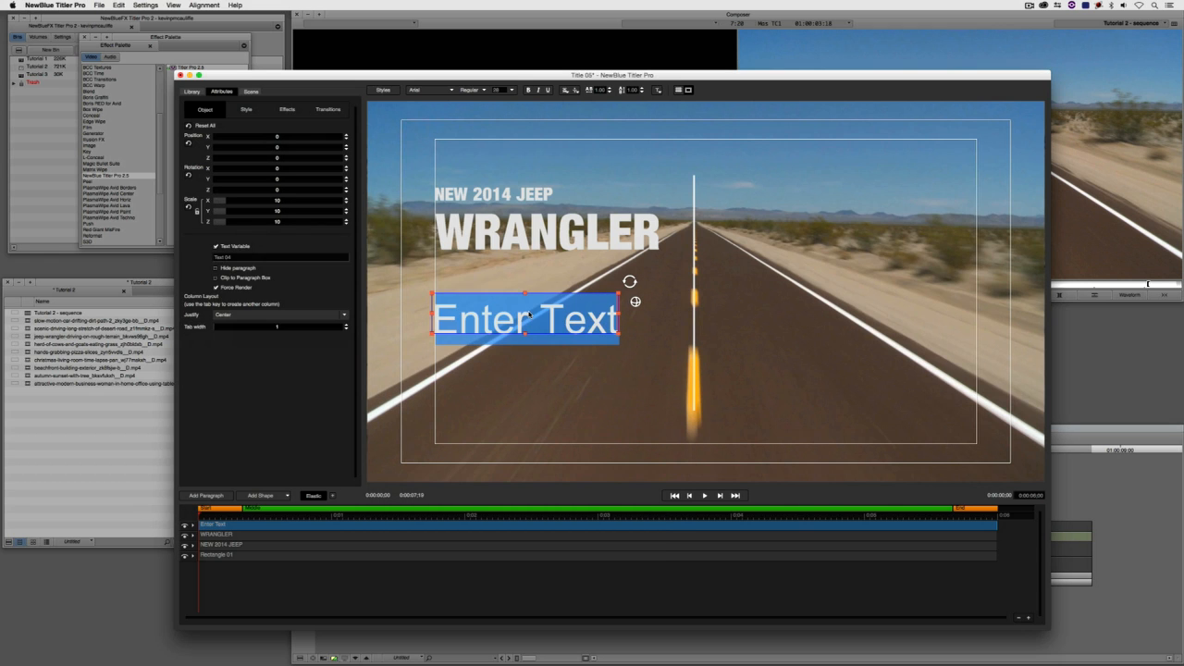
pyautogui.press('super+v')
# Set all of the SALE PRICE text in the Harvest font.
pyautogui.press('super+a')
pyautogui.click(413, 93)
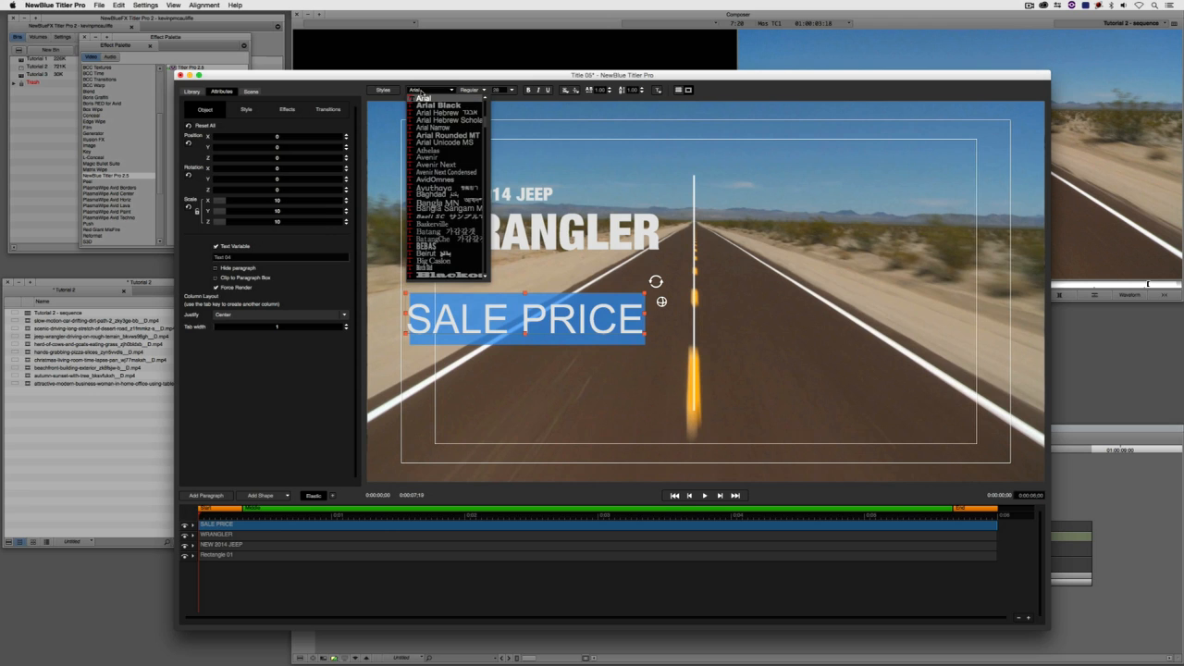
pyautogui.scroll(-10, 447, 231)
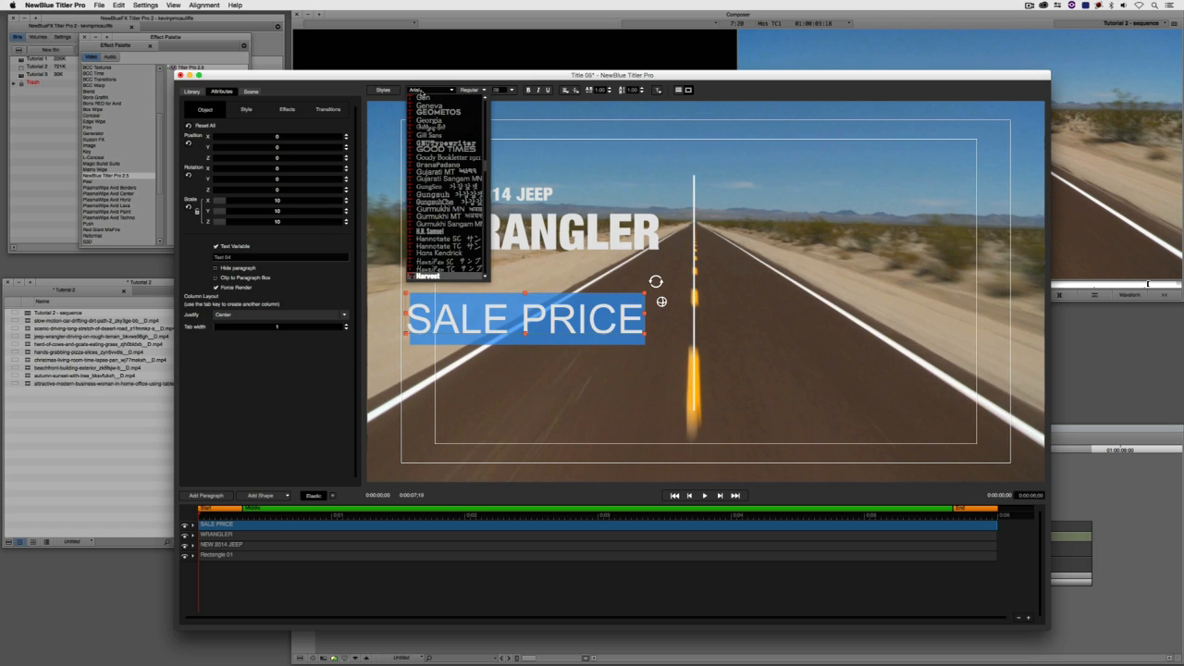
pyautogui.press('Return')
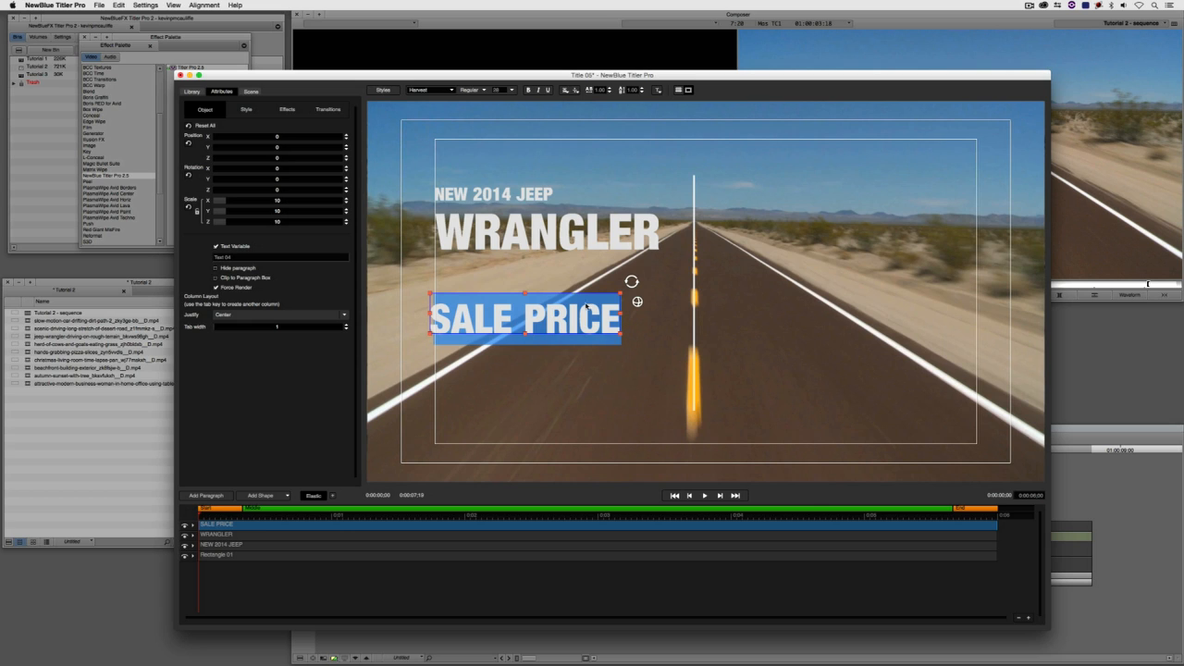
# Reduce the SALE PRICE paragraph to a scale of about 4.2.
pyautogui.moveTo(619, 292); pyautogui.dragTo(608, 301)
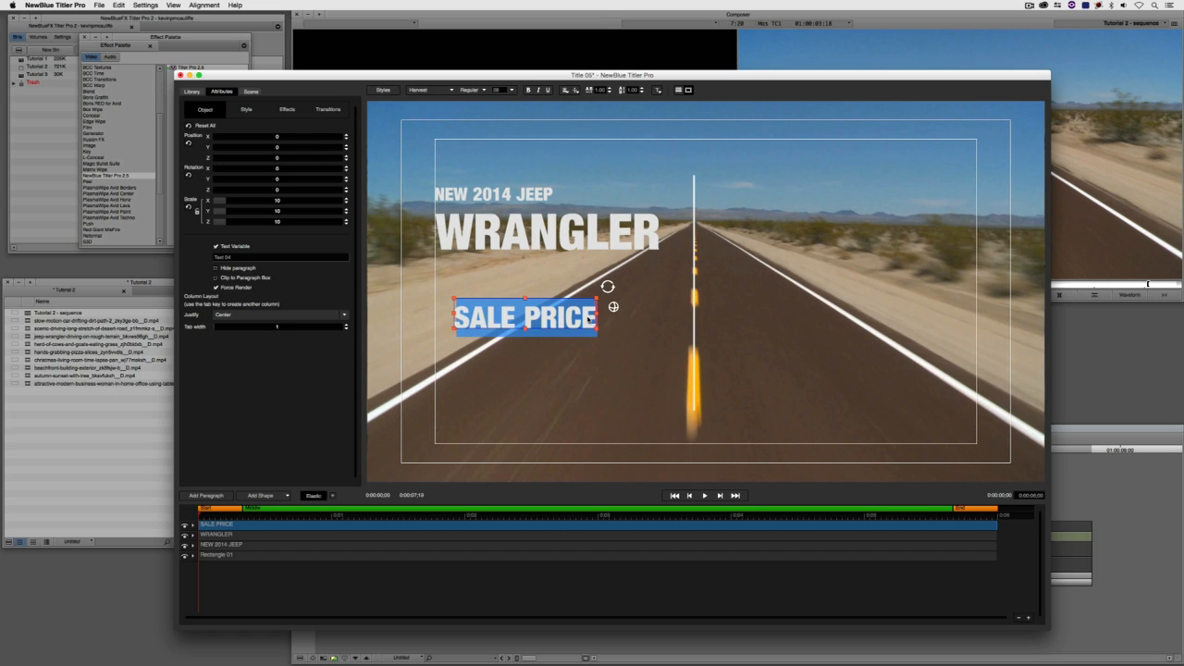
pyautogui.click(526, 319)
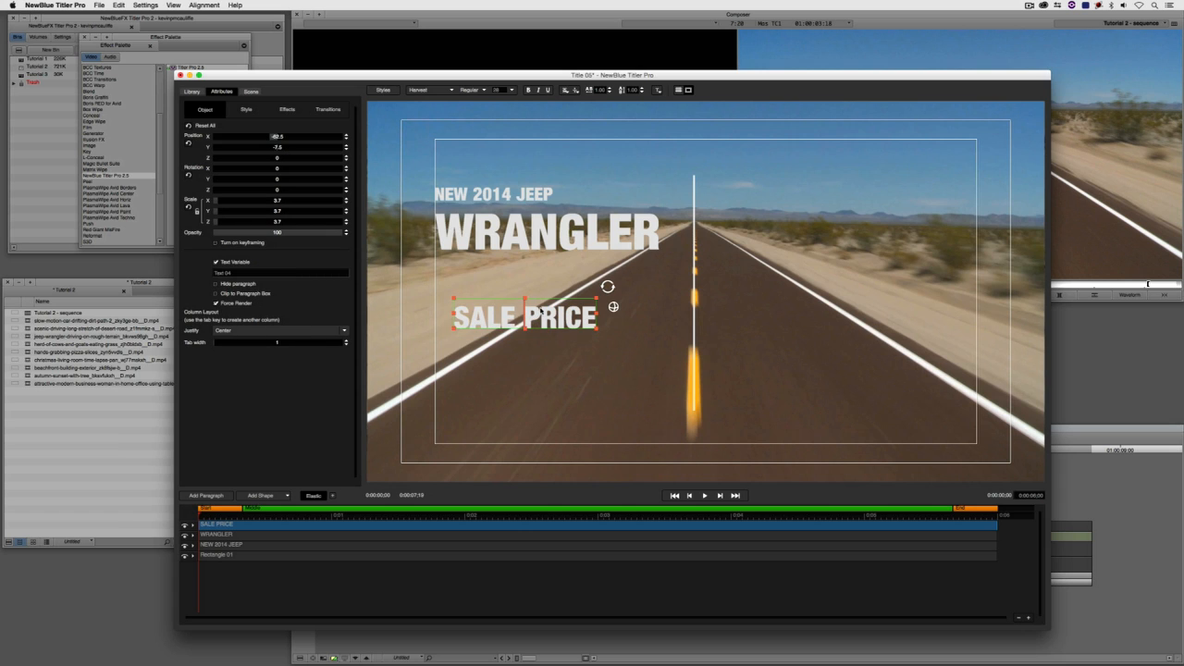
pyautogui.press('Left')
pyautogui.press('Left')
pyautogui.press('Left')
pyautogui.click(583, 305)
pyautogui.moveTo(593, 298)
pyautogui.mouseDown()
pyautogui.moveTo(618, 289)
pyautogui.moveTo(596, 300)
pyautogui.moveTo(611, 295)
pyautogui.mouseUp()
# Try to enlarge only the word SALE to a scale of about 12.3.
pyautogui.click(514, 319)
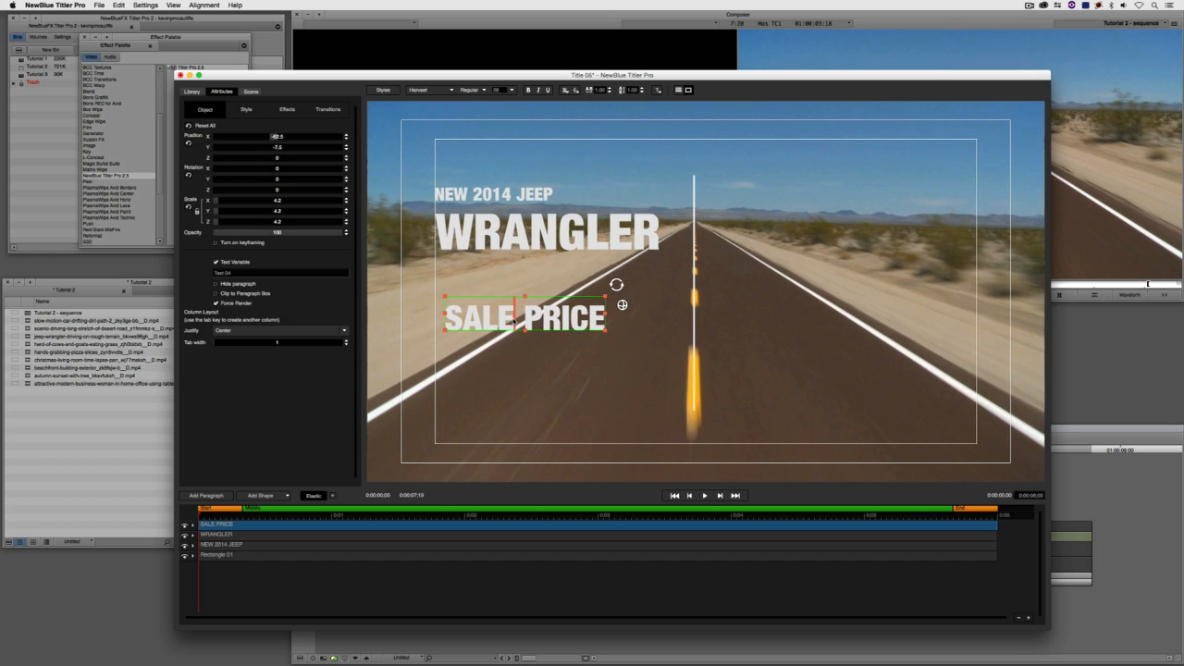
pyautogui.moveTo(515, 319); pyautogui.dragTo(446, 322)
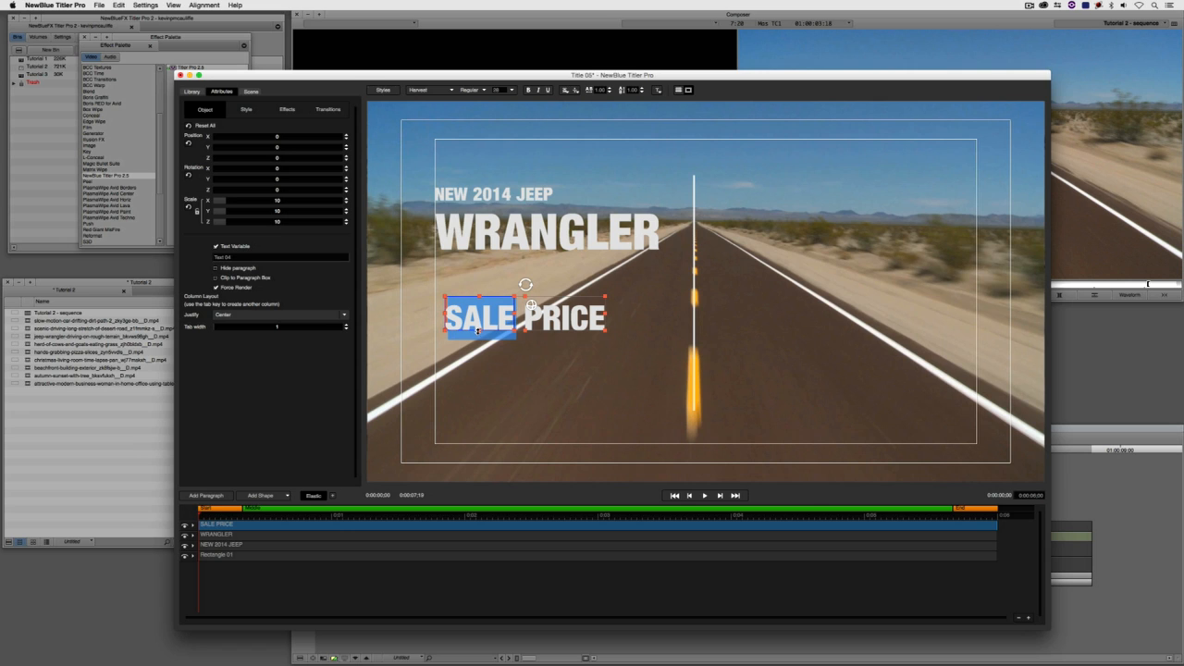
pyautogui.moveTo(512, 298); pyautogui.dragTo(521, 293)
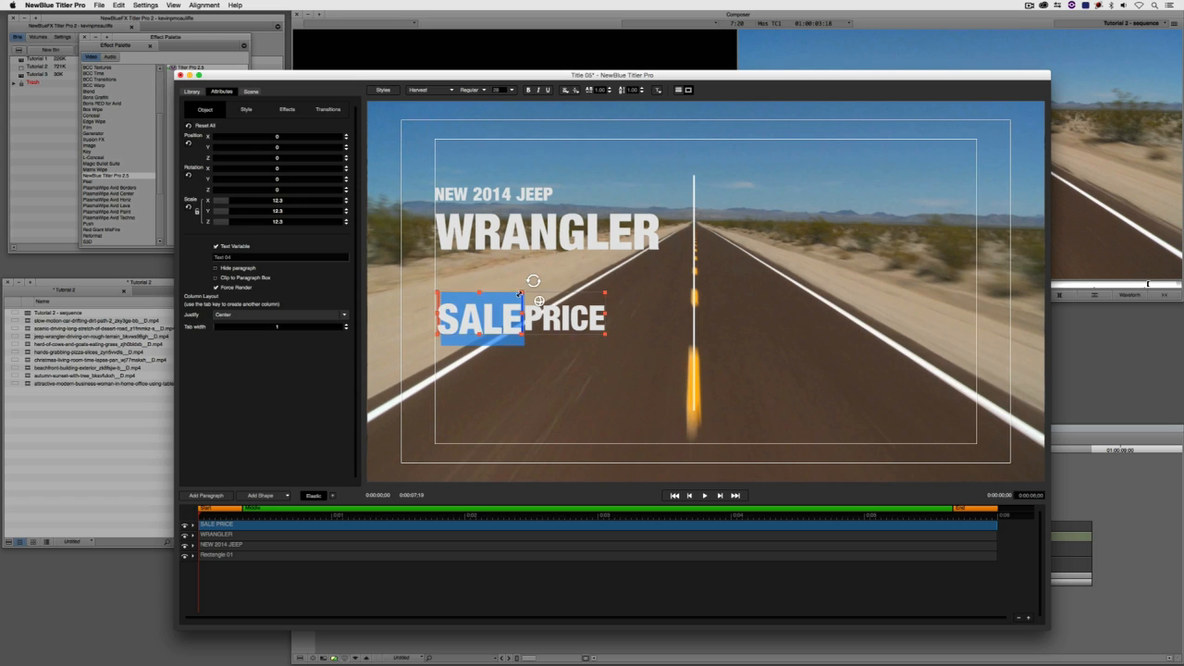
pyautogui.click(522, 320)
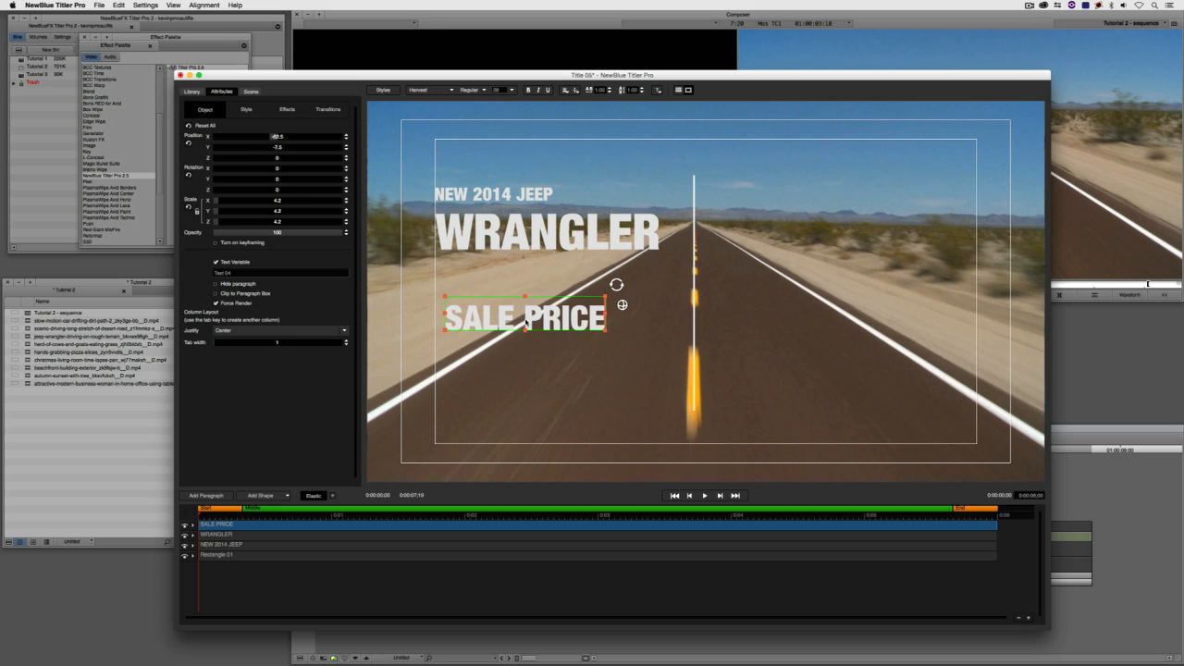
# Insert an extra space between SALE and PRICE and enlarge only the word SALE to a scale of about 13.4.
pyautogui.doubleClick(525, 322)
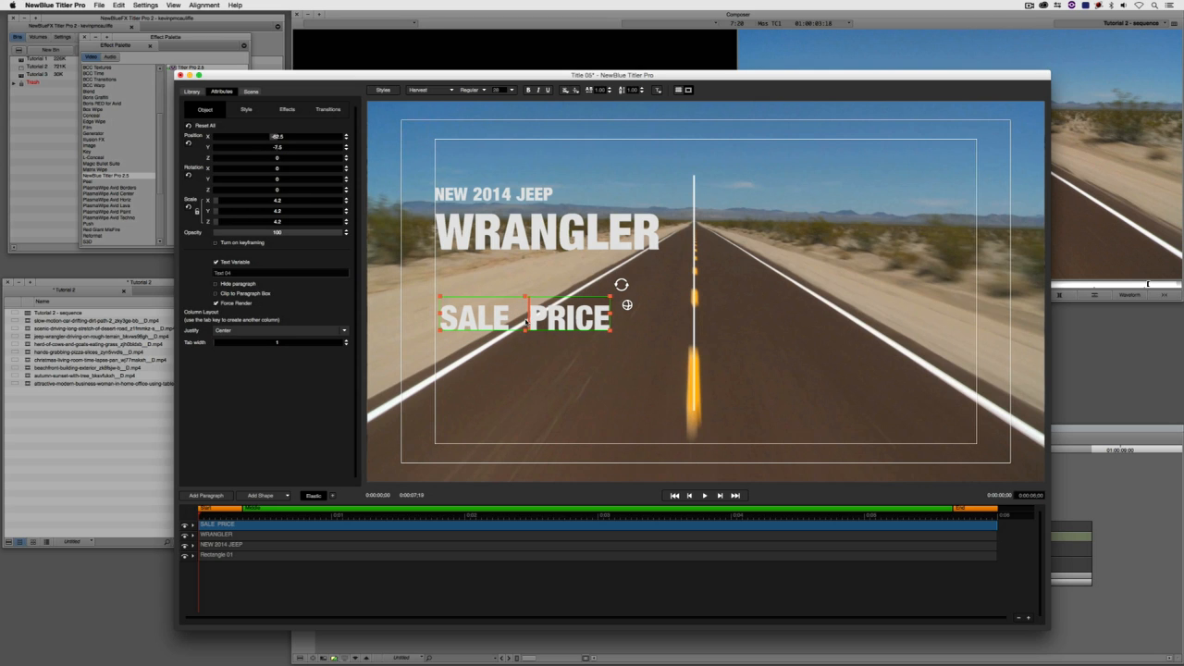
pyautogui.doubleClick(476, 319)
pyautogui.moveTo(509, 296); pyautogui.dragTo(520, 289)
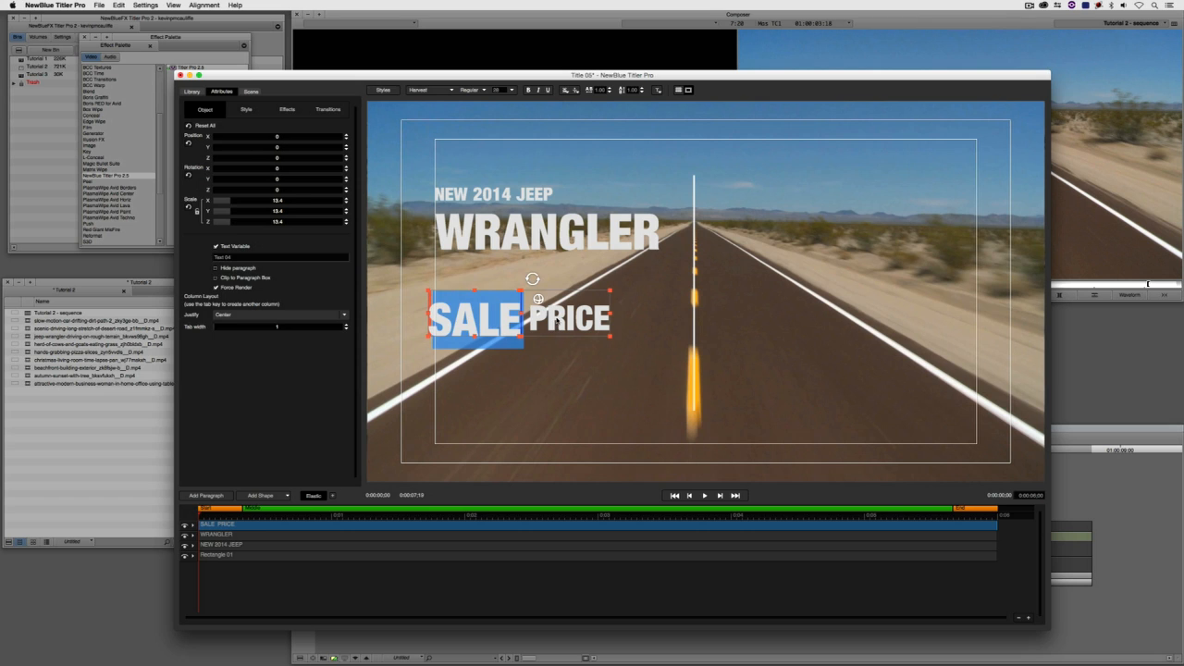
# Move the SALE PRICE paragraph slightly up and flush with WRANGLER's left edge.
pyautogui.click(558, 335)
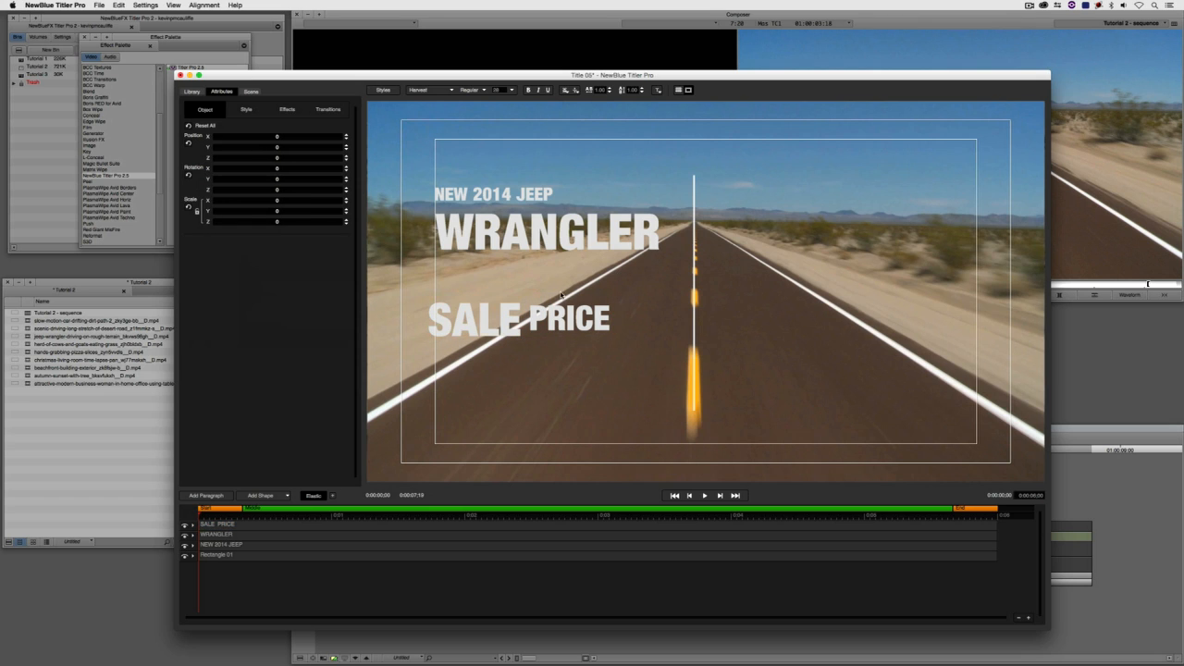
pyautogui.moveTo(566, 293); pyautogui.dragTo(573, 289)
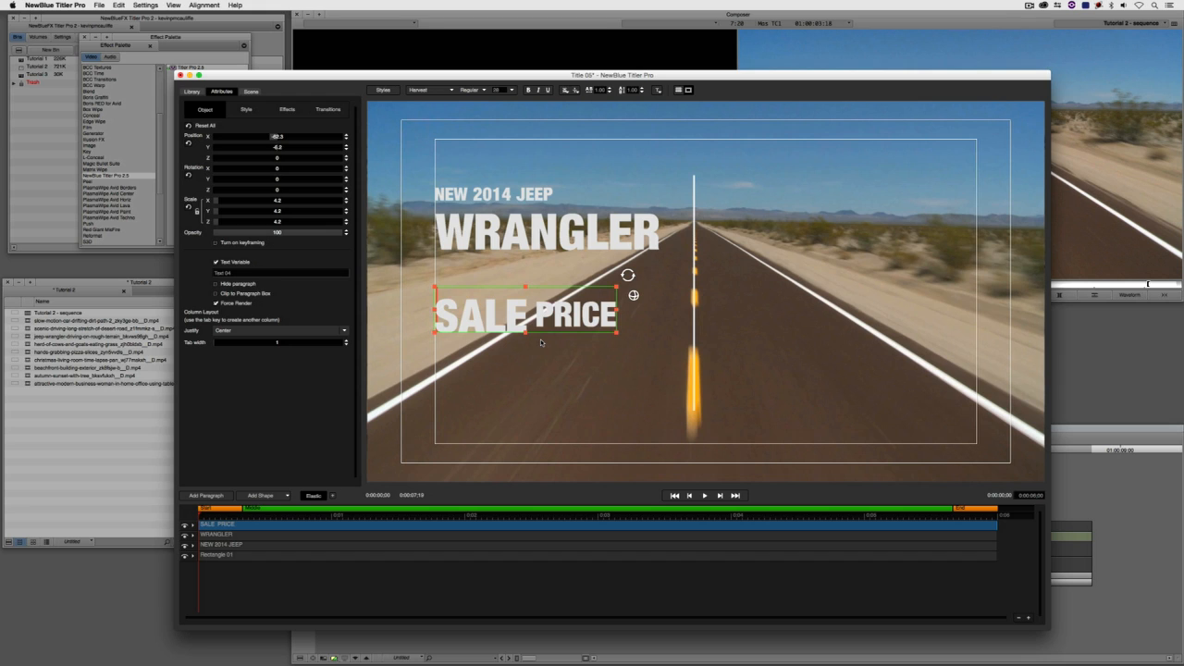
pyautogui.moveTo(550, 288); pyautogui.dragTo(551, 286)
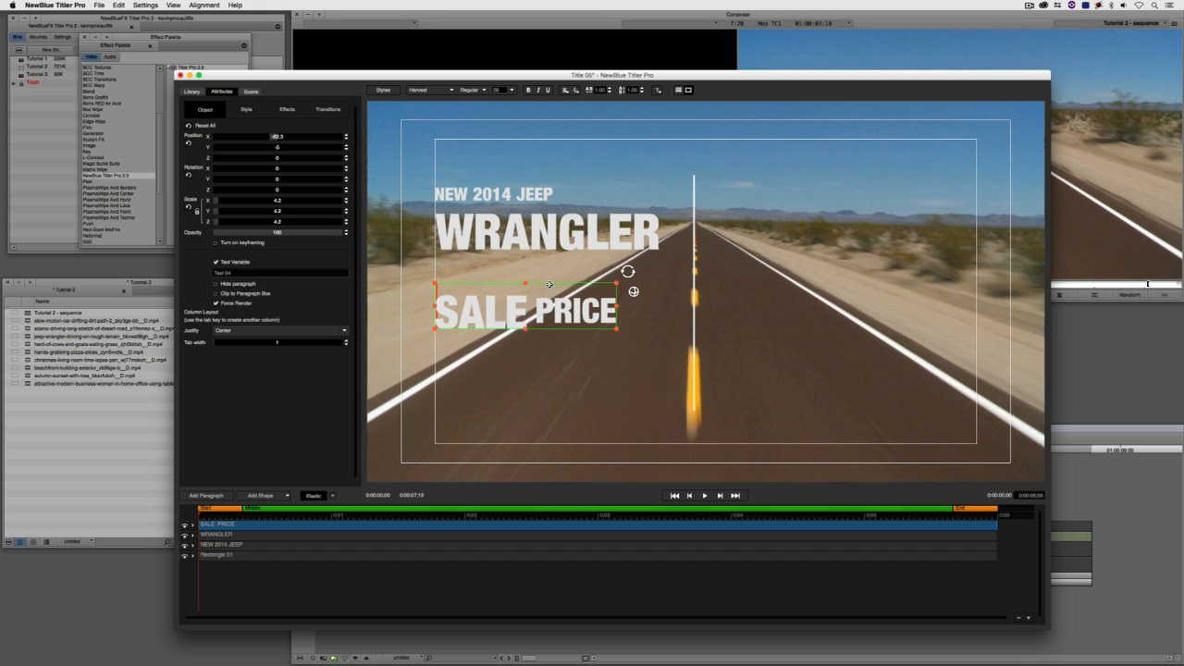
# Copy $17,383 from the TextEdit notes and paste it into a new paragraph placed below SALE PRICE in NewBlue Titler Pro.
pyautogui.press('super+Tab')
pyautogui.moveTo(410, 383); pyautogui.dragTo(390, 383)
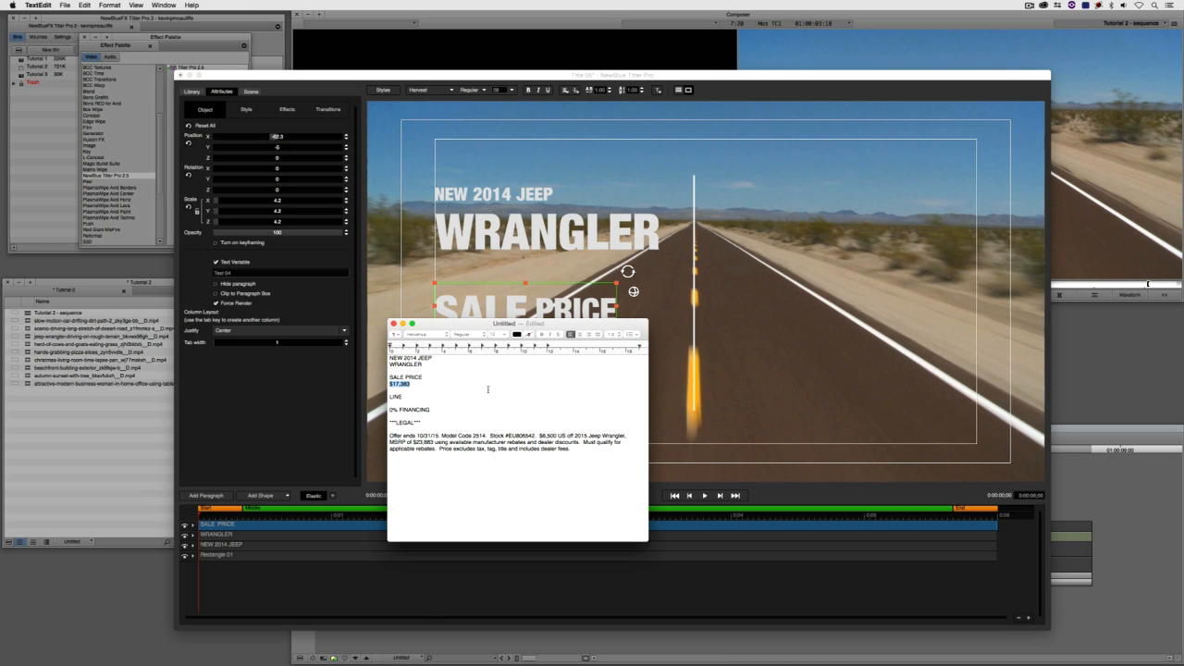
pyautogui.click(652, 367)
pyautogui.click(205, 495)
pyautogui.moveTo(652, 275); pyautogui.dragTo(475, 367)
pyautogui.doubleClick(510, 379)
pyautogui.press('super+v')
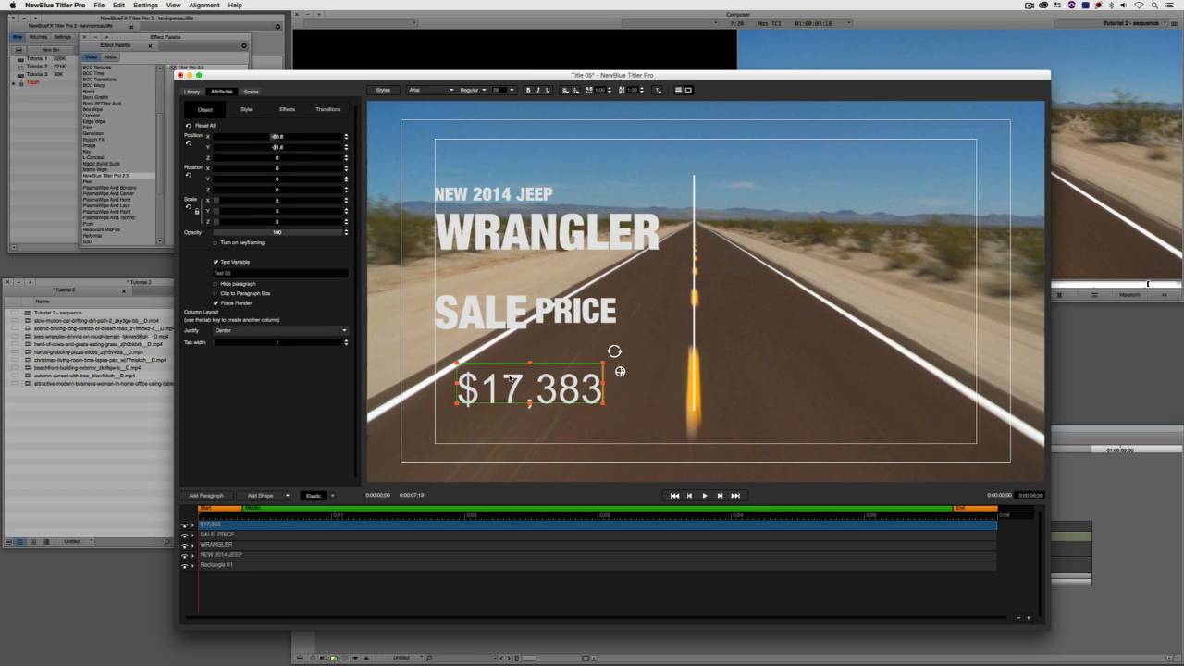
# Set the $17,383 text in the Harvest font and enlarge it to a scale of about 8.
pyautogui.doubleClick(524, 381)
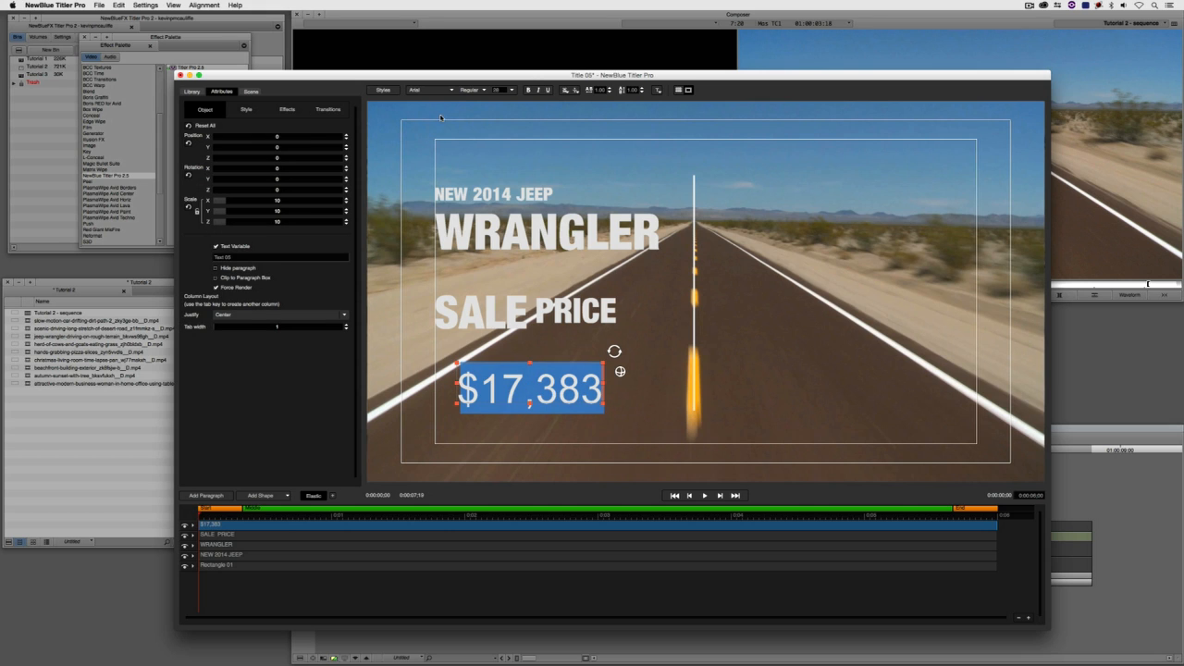
pyautogui.click(424, 90)
pyautogui.click(424, 92)
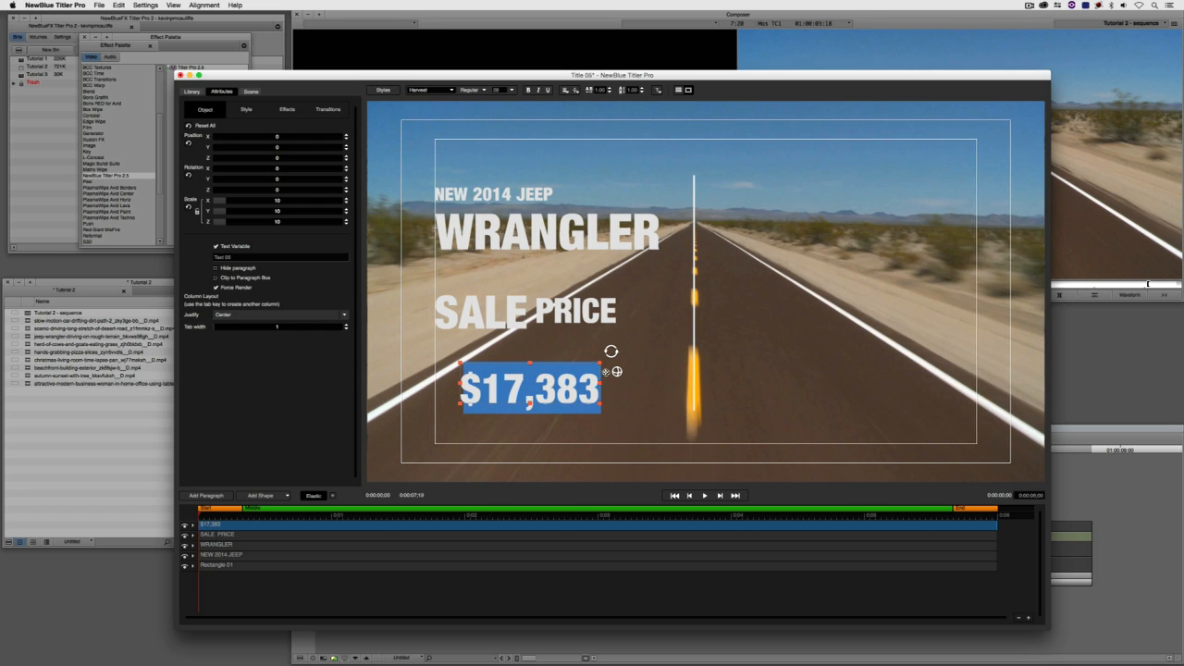
pyautogui.moveTo(602, 363); pyautogui.dragTo(642, 350)
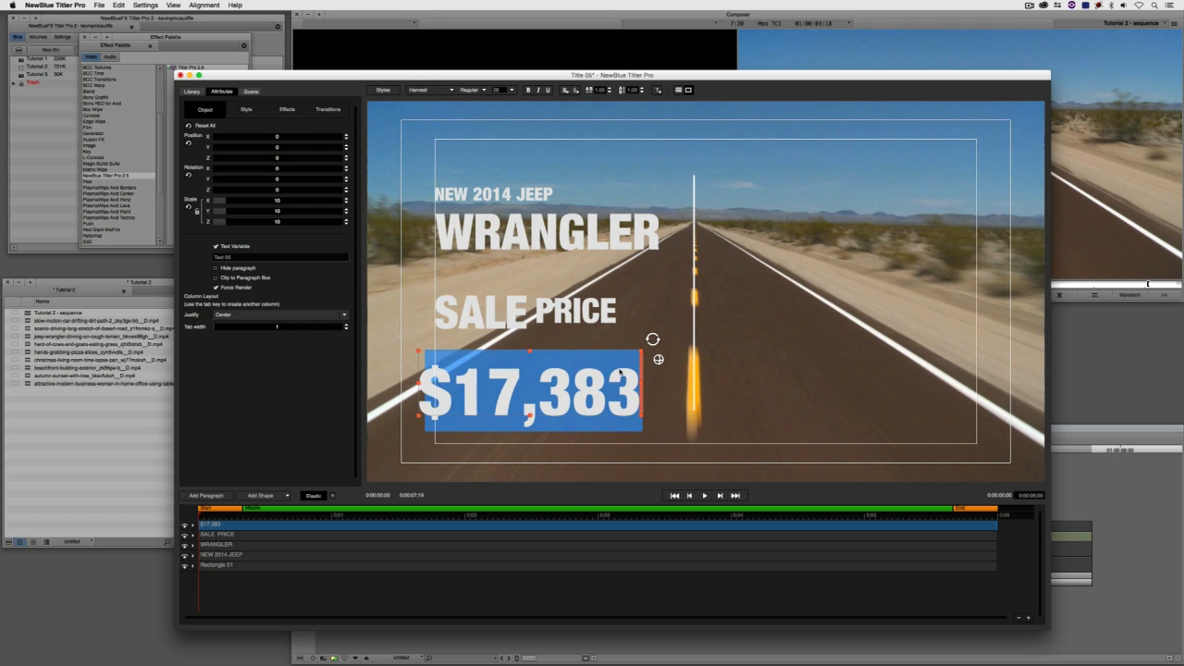
pyautogui.click(493, 398)
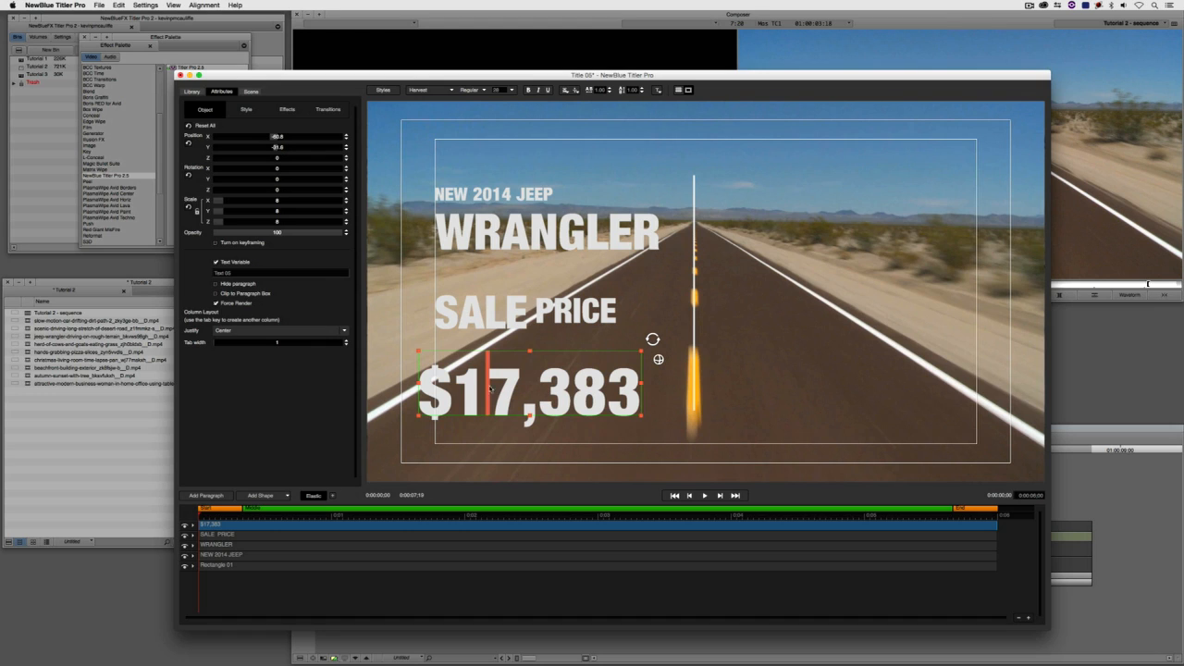
# Tighten the letter spacing of the digits 17 in $17,383 to about 0.9, keeping the line spacing at 1.00.
pyautogui.moveTo(459, 389); pyautogui.dragTo(512, 393)
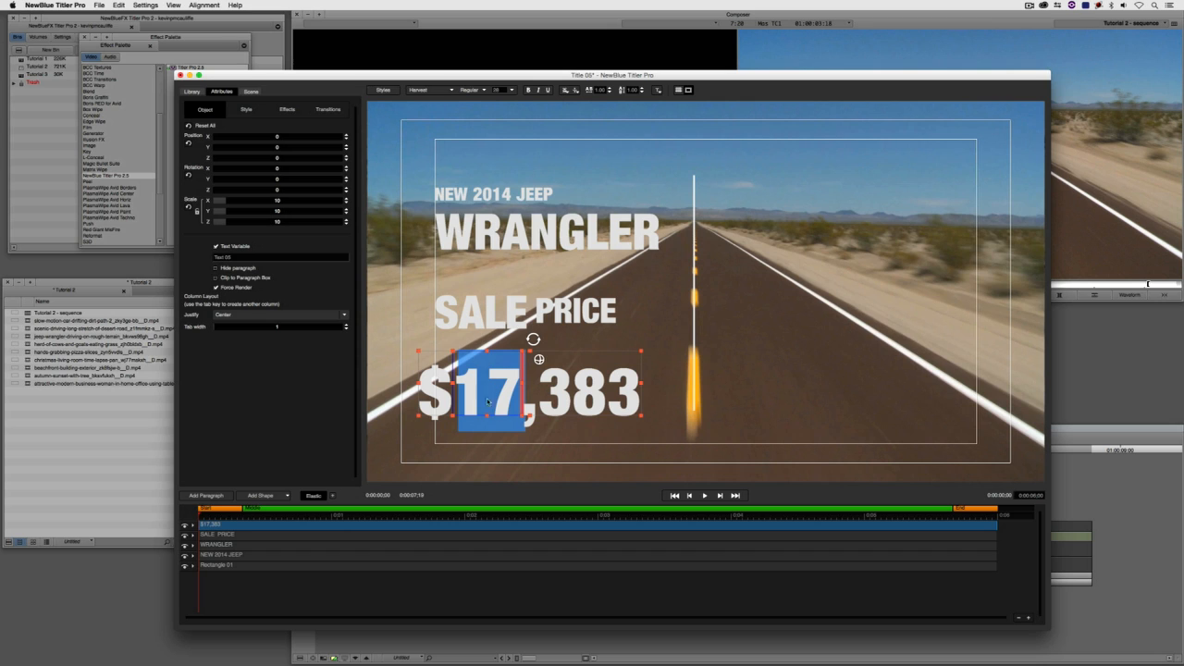
pyautogui.click(641, 92)
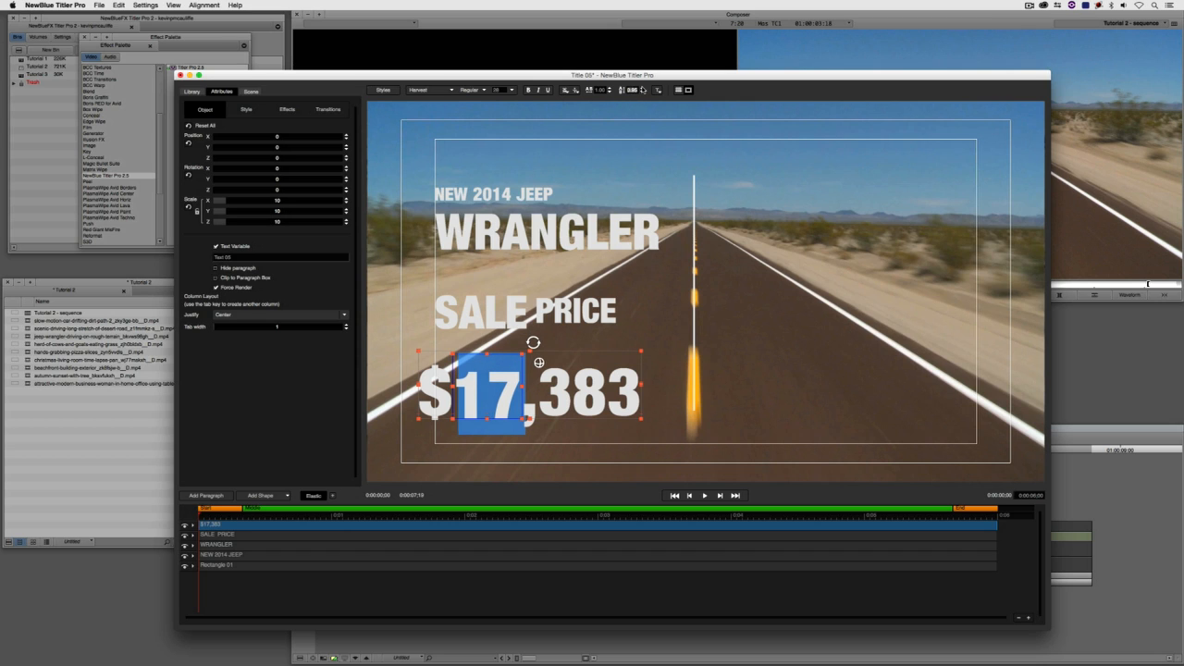
pyautogui.click(609, 92)
pyautogui.click(610, 92)
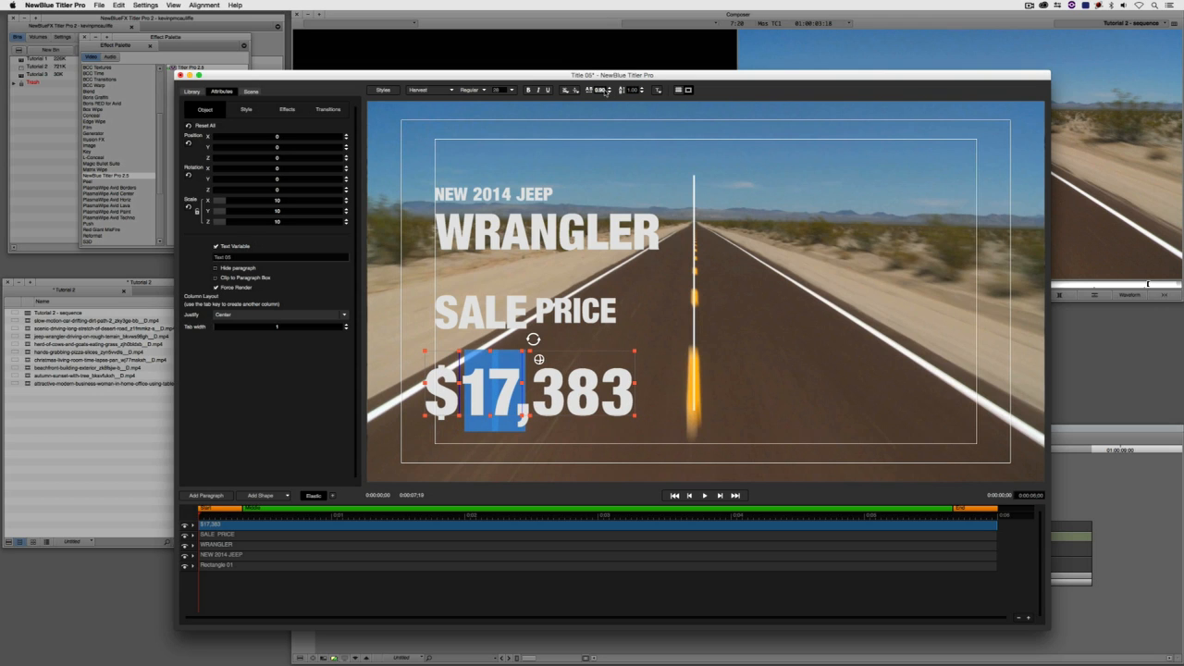
pyautogui.click(610, 90)
pyautogui.click(610, 90)
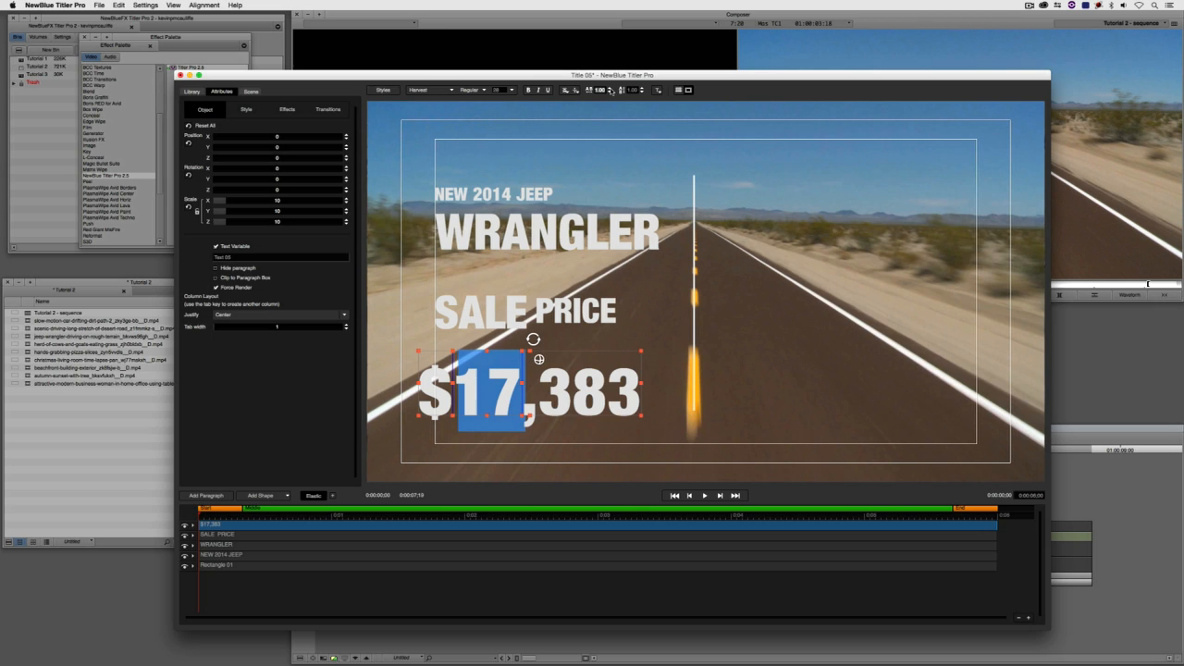
pyautogui.click(610, 93)
pyautogui.click(610, 93)
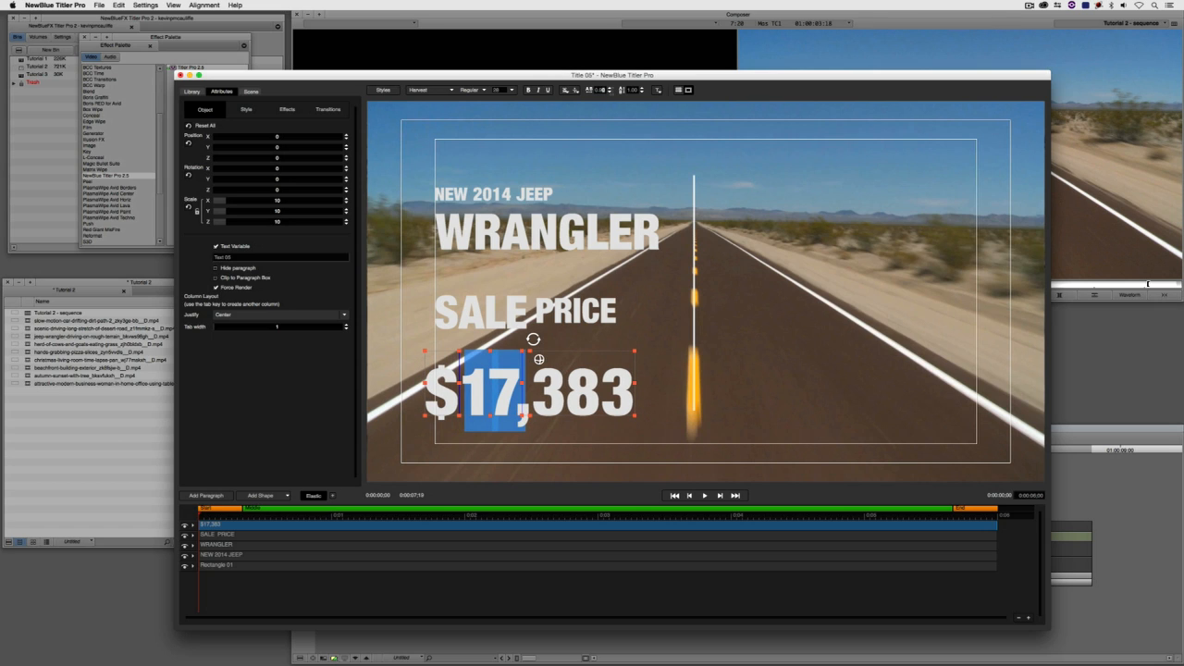
pyautogui.click(609, 88)
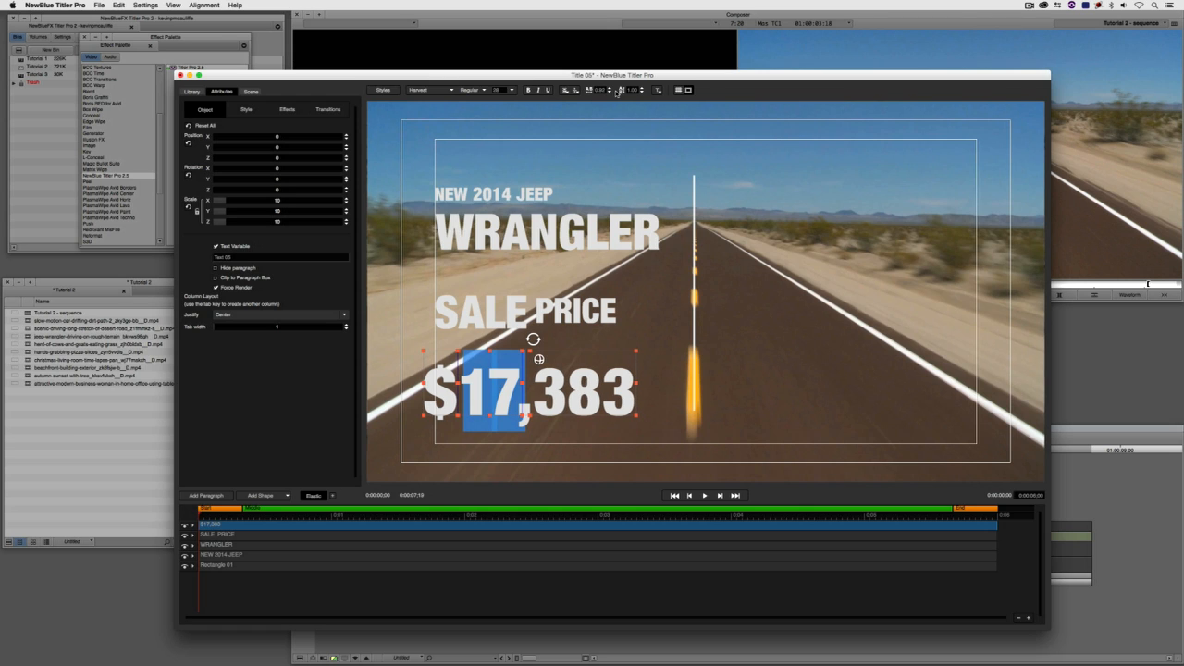
pyautogui.click(614, 91)
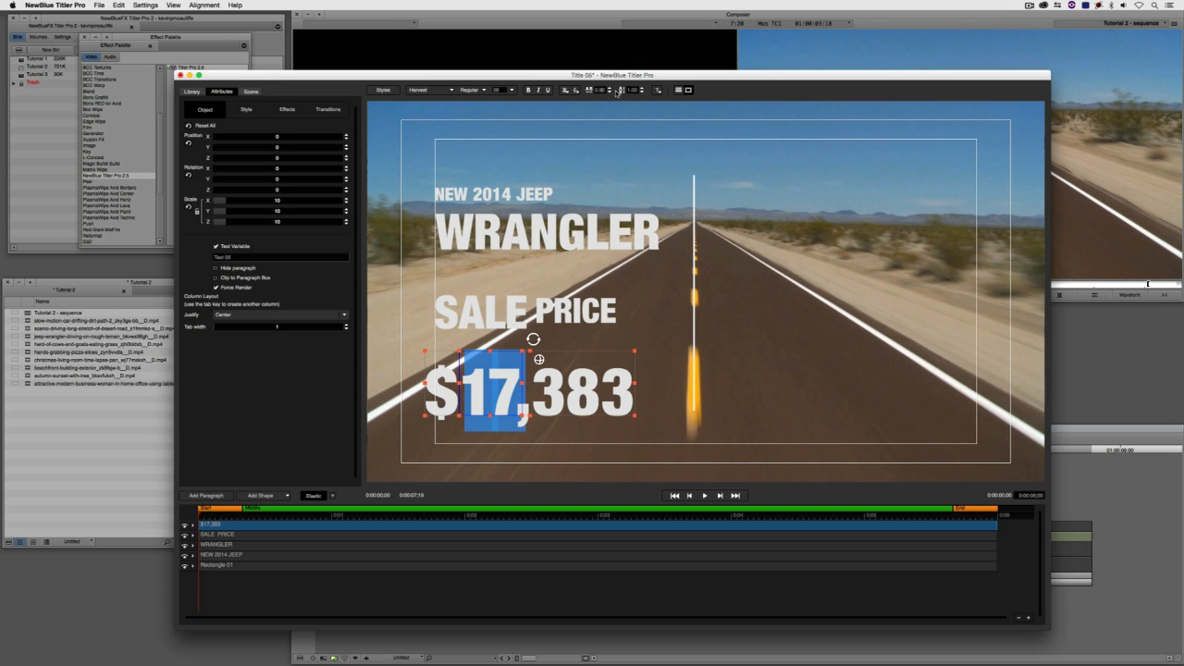
pyautogui.click(617, 92)
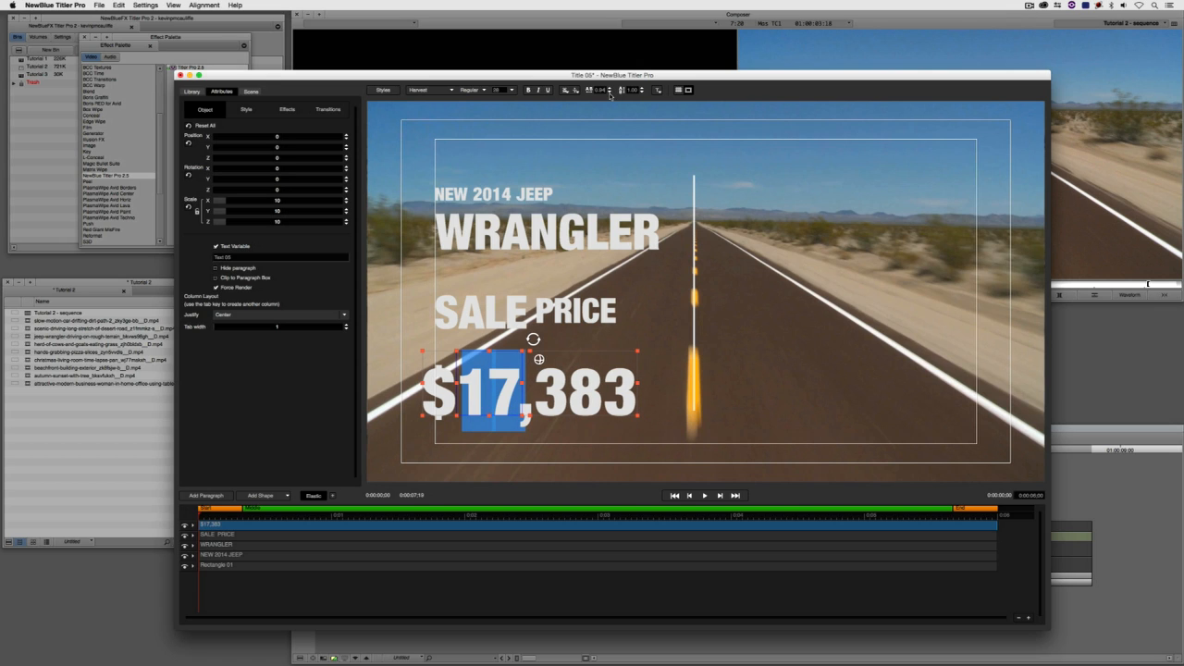
pyautogui.click(608, 93)
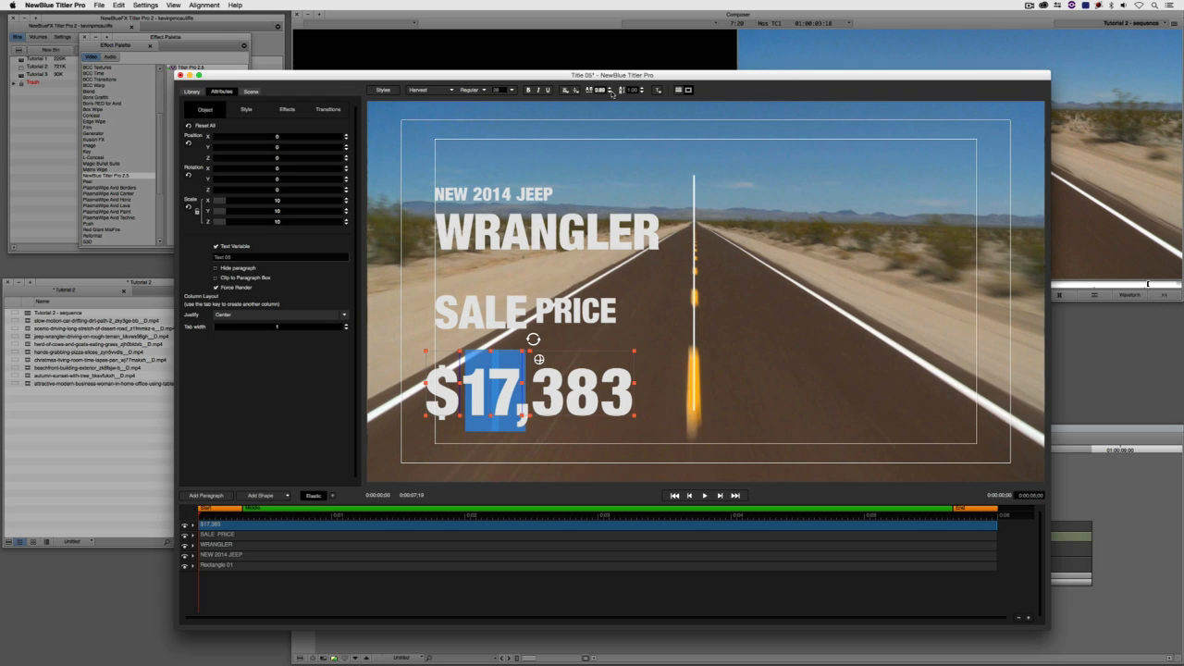
# Shrink the $ sign in $17,383 to a scale of 4.8 beside the digits, and move the paragraph up under SALE PRICE.
pyautogui.click(486, 398)
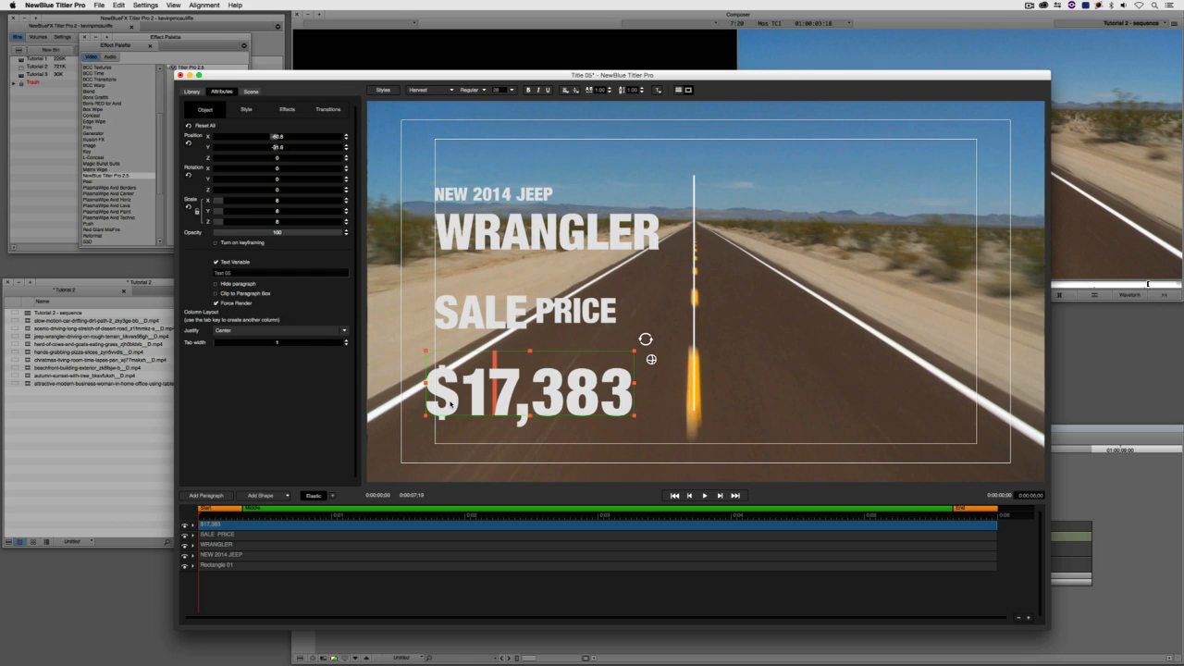
pyautogui.moveTo(461, 398); pyautogui.dragTo(435, 396)
pyautogui.moveTo(459, 355)
pyautogui.mouseDown()
pyautogui.moveTo(467, 377)
pyautogui.moveTo(449, 370)
pyautogui.mouseUp()
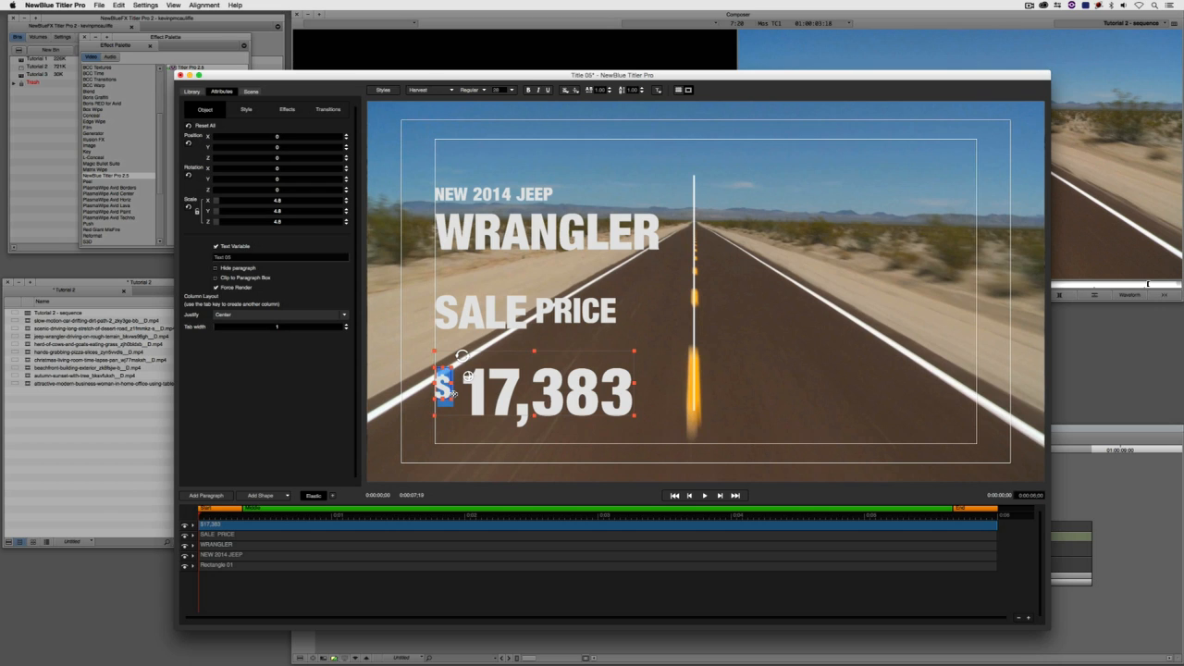
pyautogui.moveTo(451, 392); pyautogui.dragTo(464, 387)
pyautogui.moveTo(589, 350); pyautogui.dragTo(582, 324)
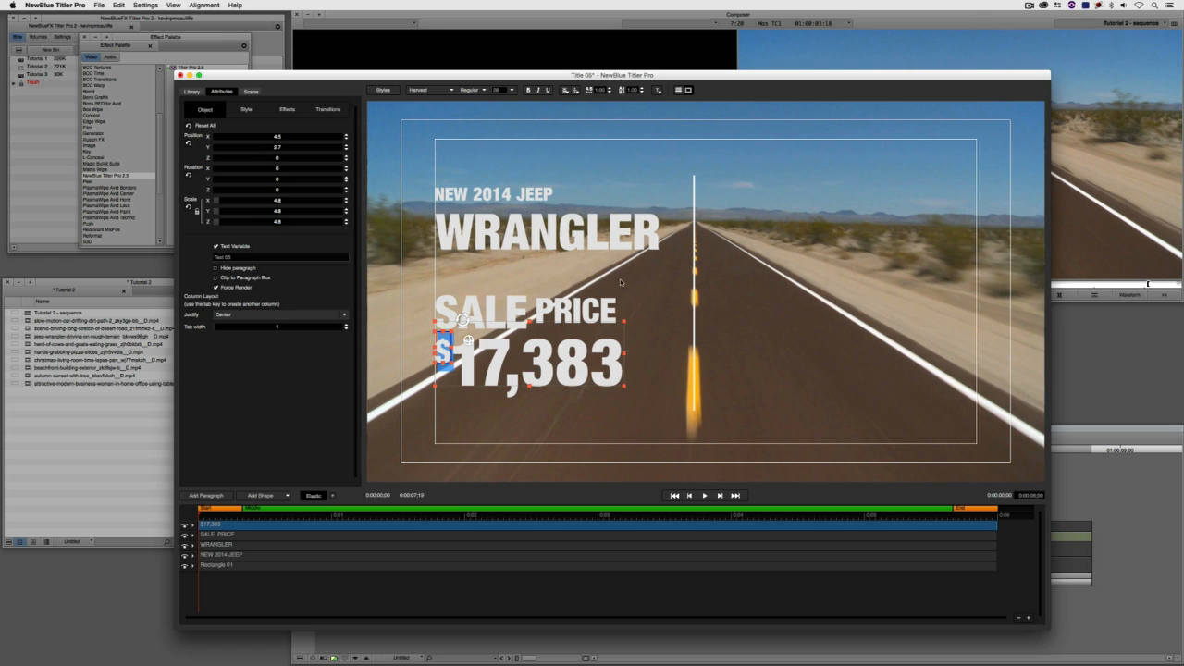
# Move the NEW 2014 JEEP, WRANGLER, SALE PRICE and $17,383 paragraphs together slightly right and up, just inside the title-safe edge.
pyautogui.click(555, 313)
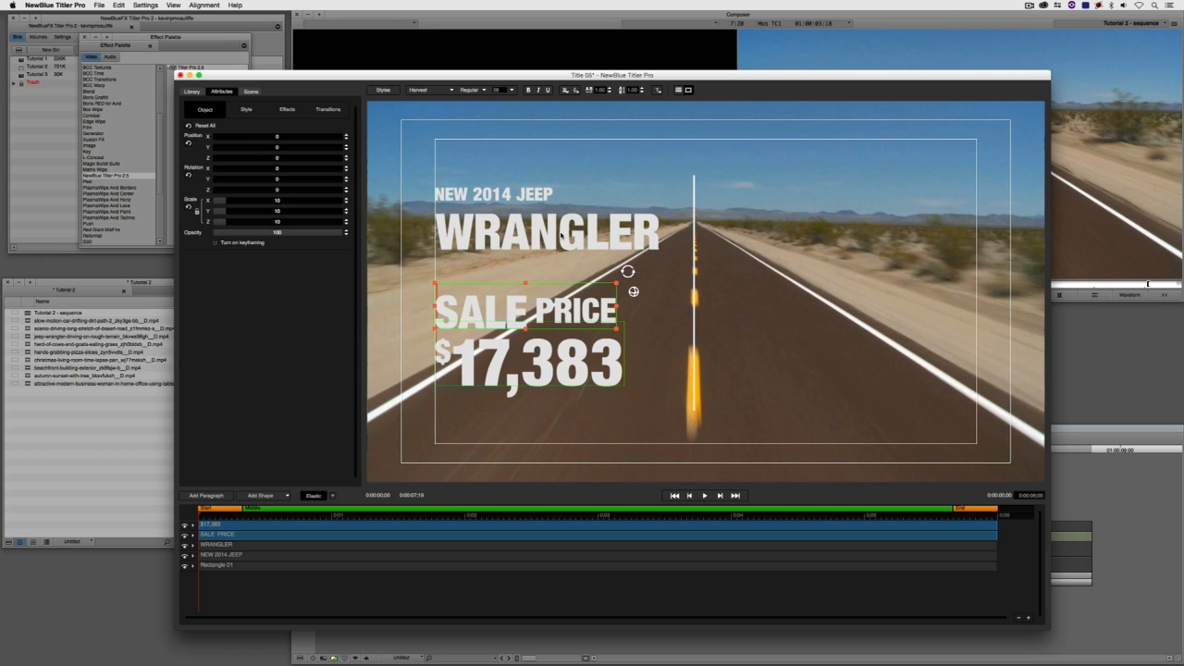
pyautogui.keyDown('shift'); pyautogui.click(564, 238); pyautogui.keyUp('shift')
pyautogui.keyDown('shift'); pyautogui.click(553, 197); pyautogui.keyUp('shift')
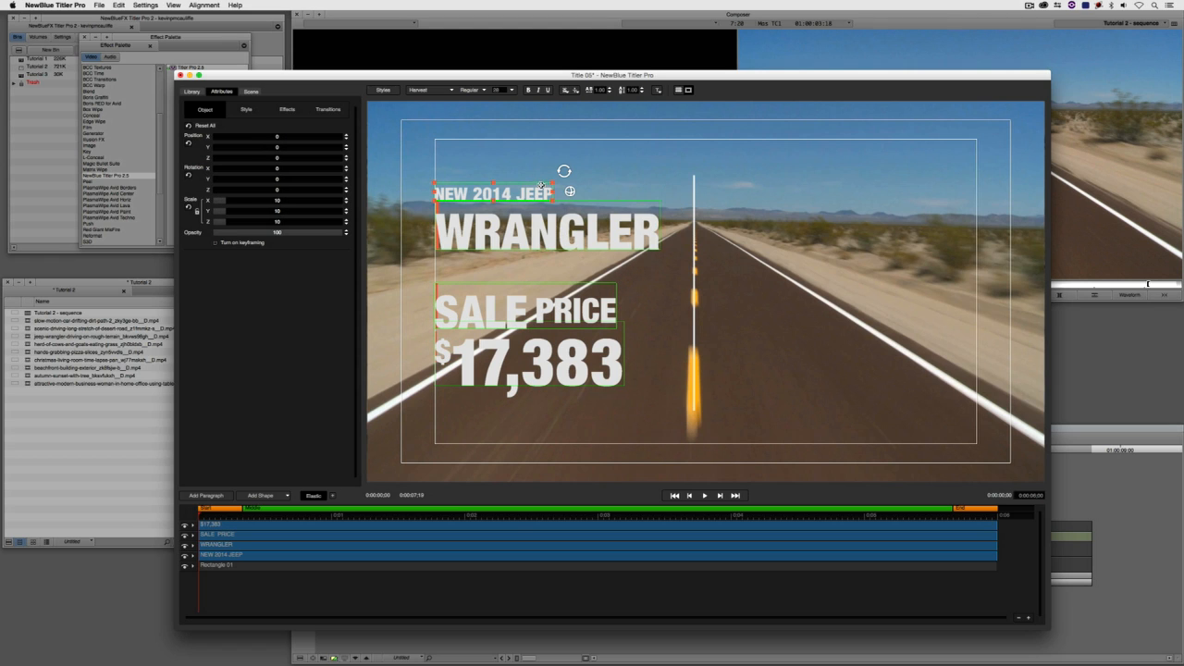
pyautogui.moveTo(542, 185); pyautogui.dragTo(559, 178)
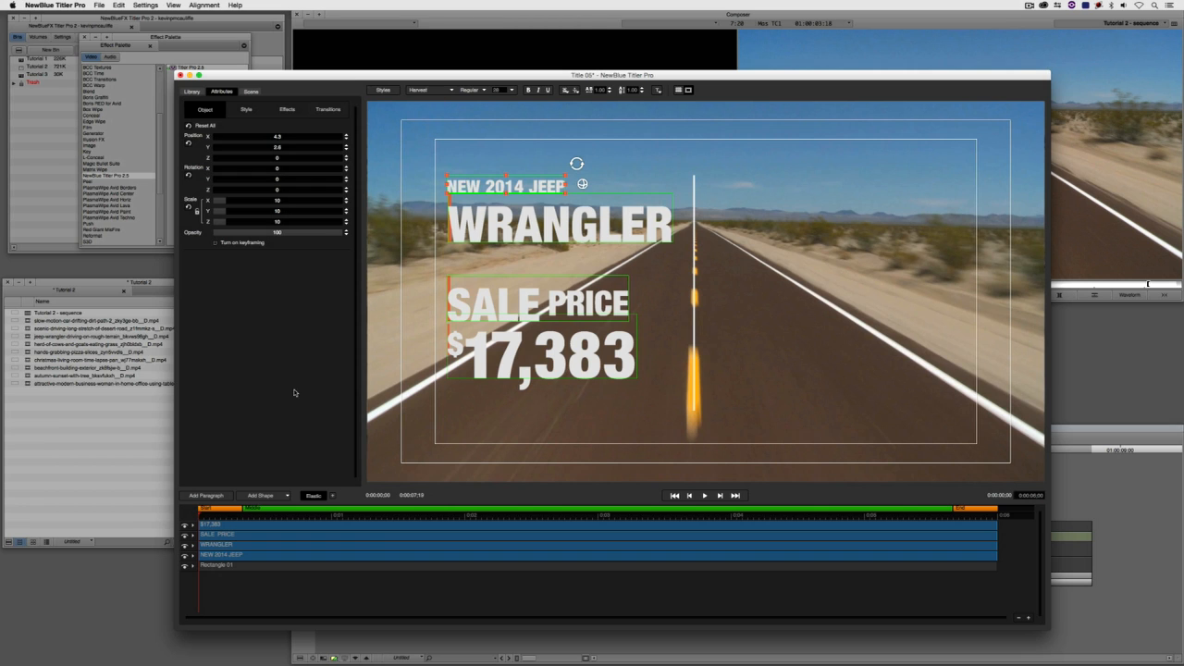
# Add a paragraph reading 0% to the right of the divider line, level with WRANGLER.
pyautogui.click(207, 496)
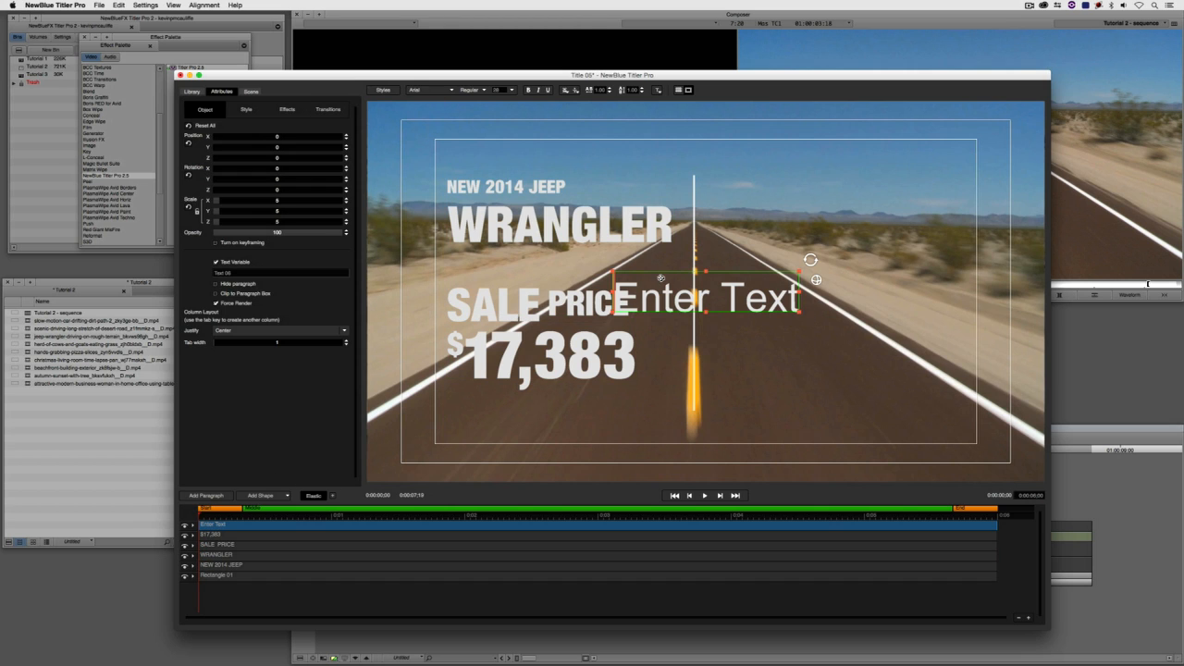
pyautogui.doubleClick(800, 255)
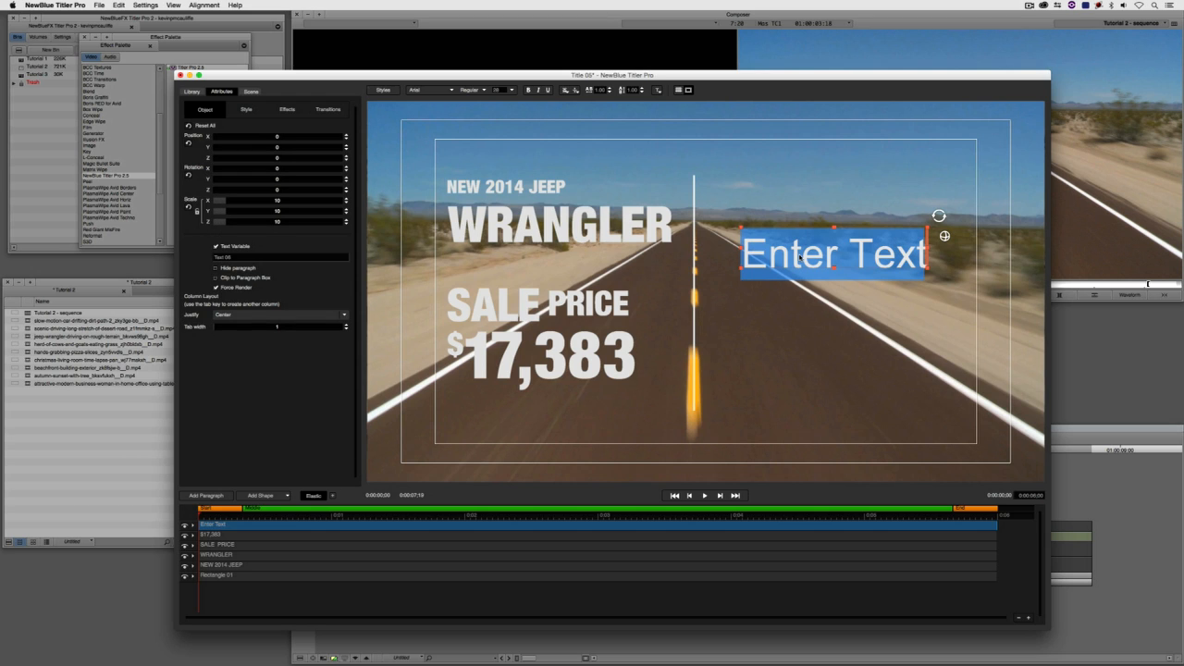
pyautogui.write('0')
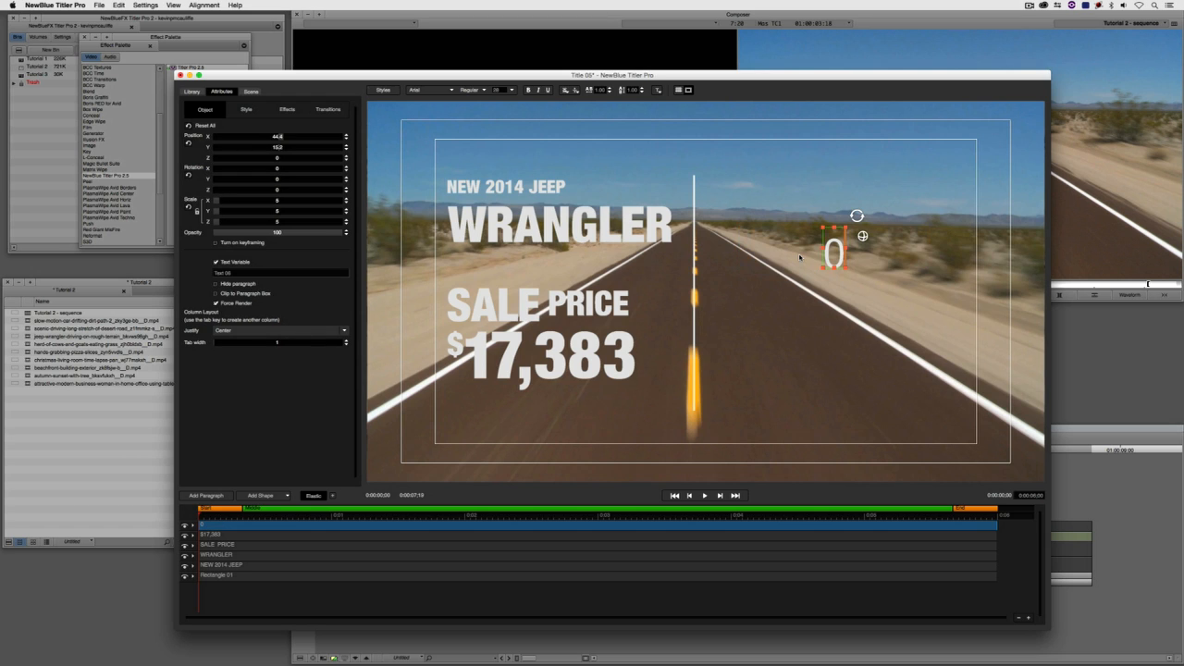
pyautogui.write('%')
# Set the 0% text in the Impact font and enlarge it to fill most of the width right of the divider.
pyautogui.press('super+a')
pyautogui.click(421, 90)
pyautogui.scroll(-10, 422, 94)
pyautogui.press('Return')
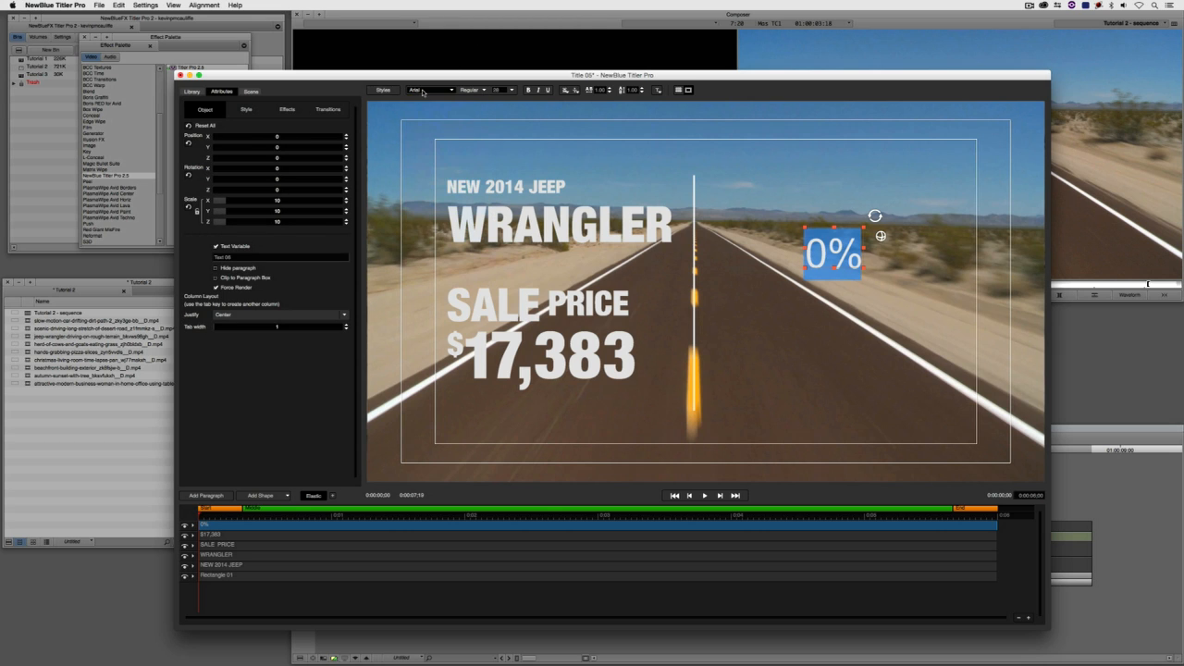
pyautogui.moveTo(858, 226); pyautogui.dragTo(979, 189)
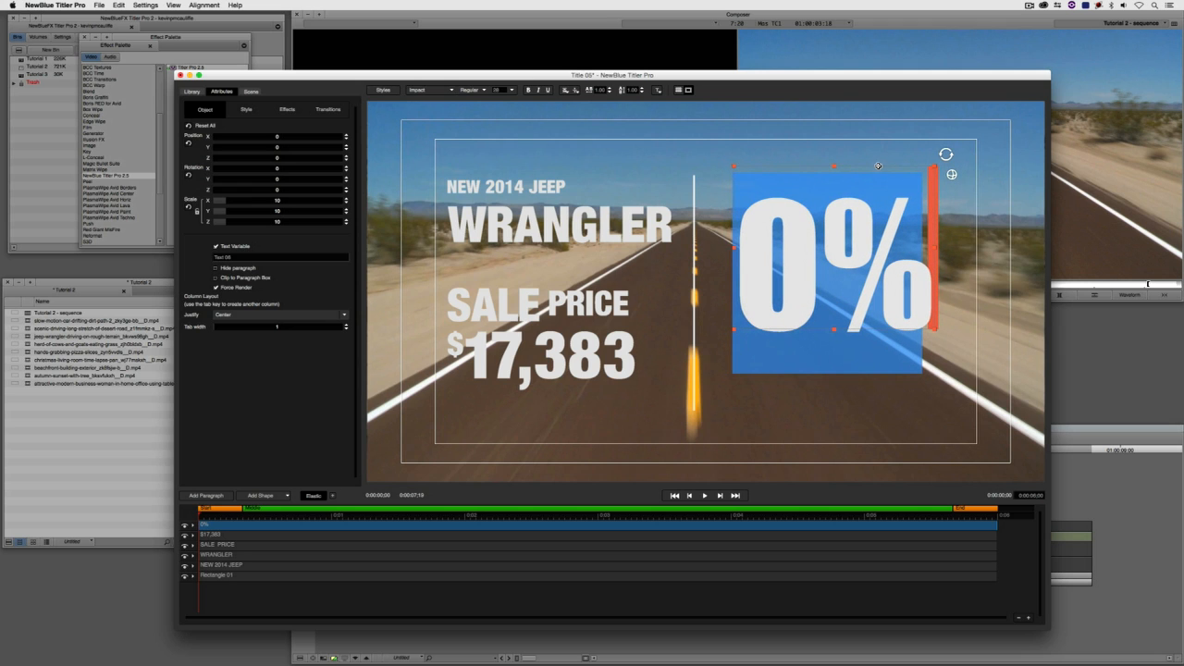
pyautogui.moveTo(879, 166); pyautogui.dragTo(889, 164)
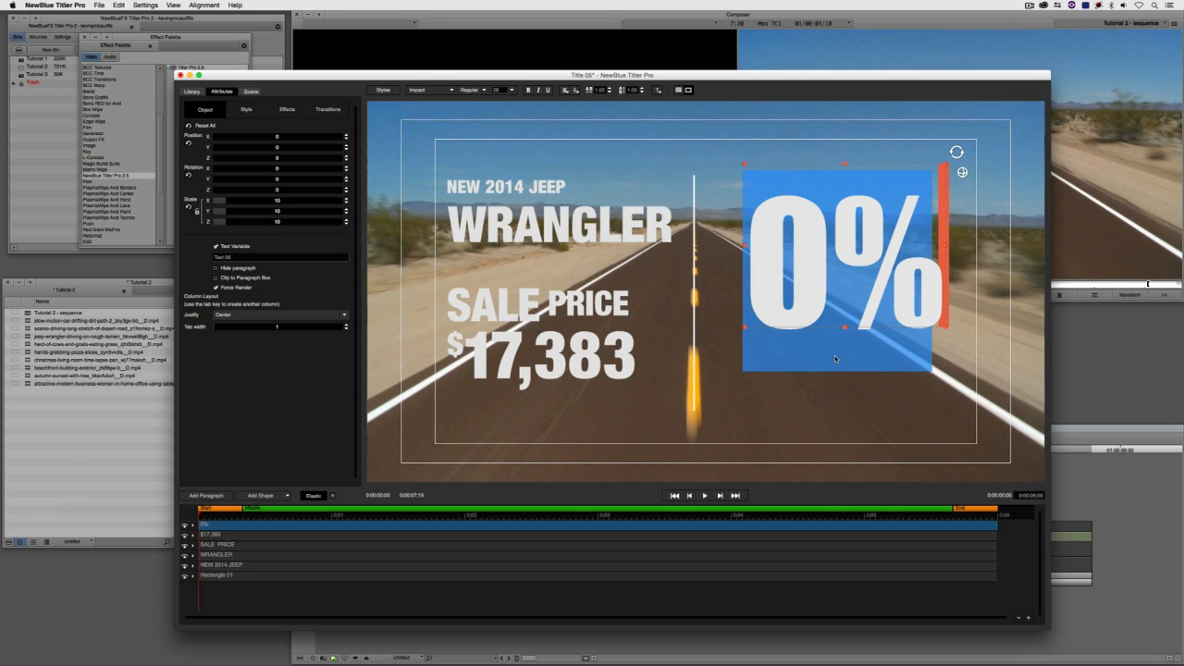
# Add a paragraph reading FINANCING below the large 0% text.
pyautogui.click(205, 496)
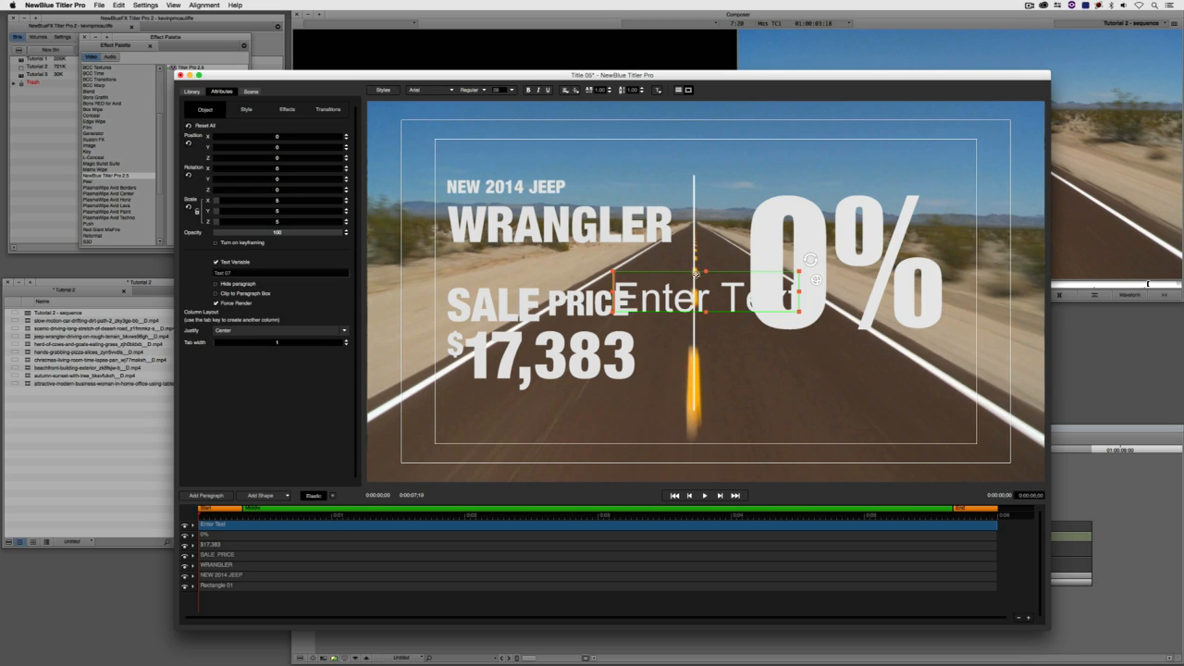
pyautogui.moveTo(696, 274); pyautogui.dragTo(811, 359)
pyautogui.doubleClick(794, 370)
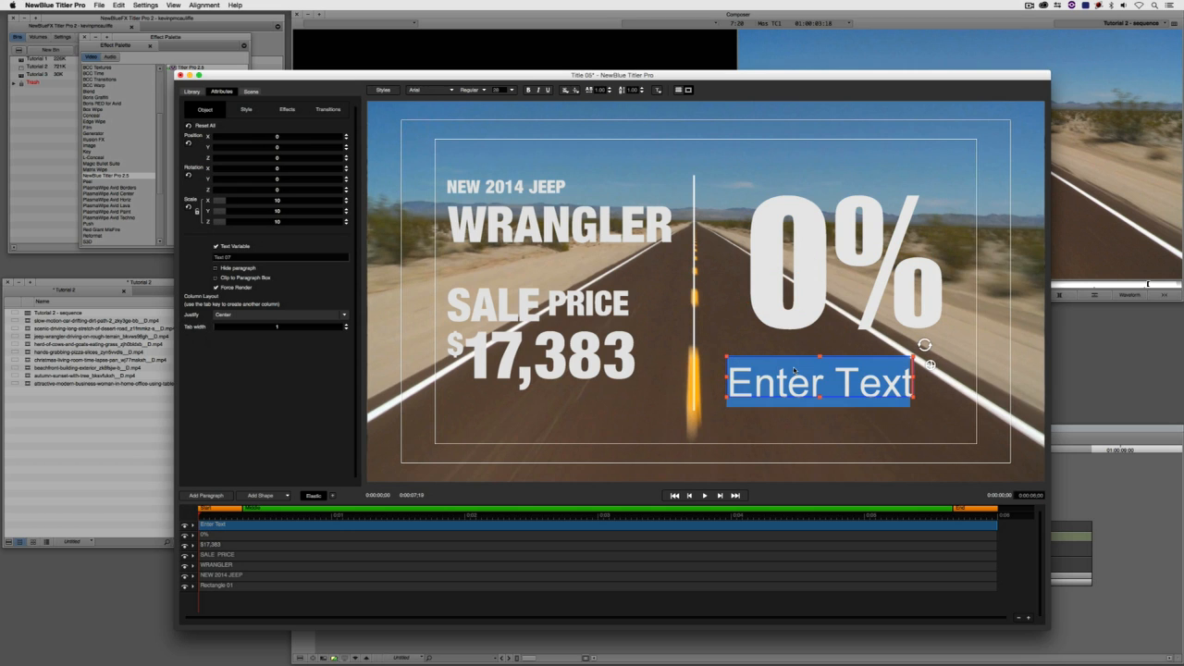
pyautogui.write('FINANCING')
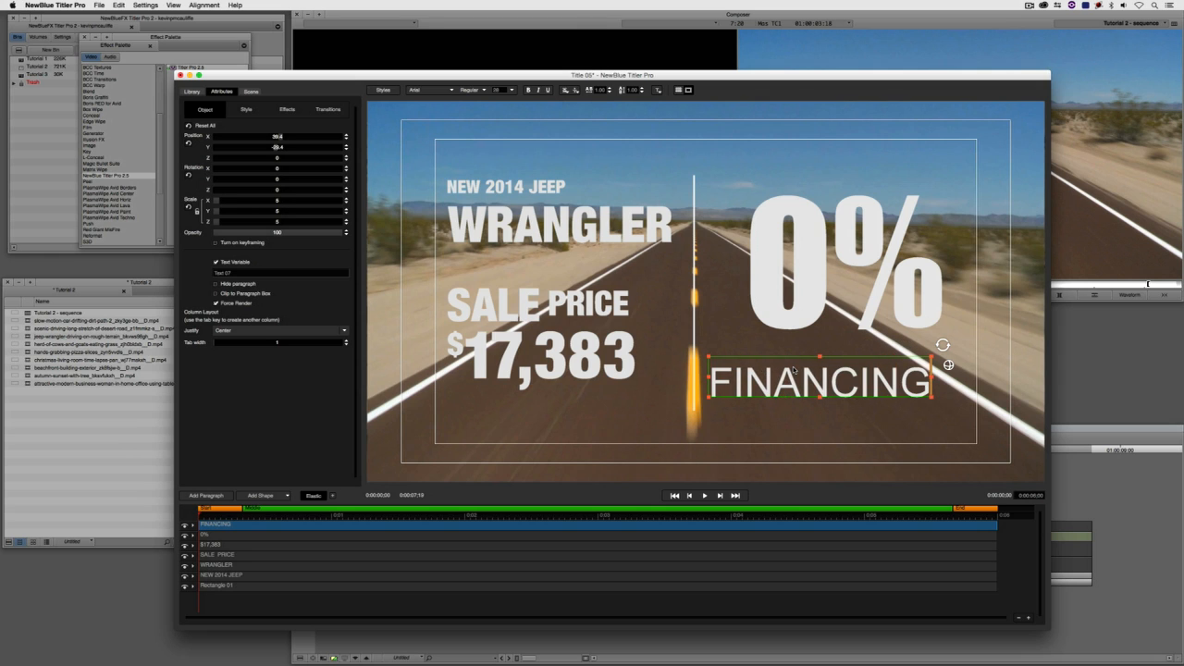
# Set the FINANCING text in the Impact font.
pyautogui.doubleClick(794, 370)
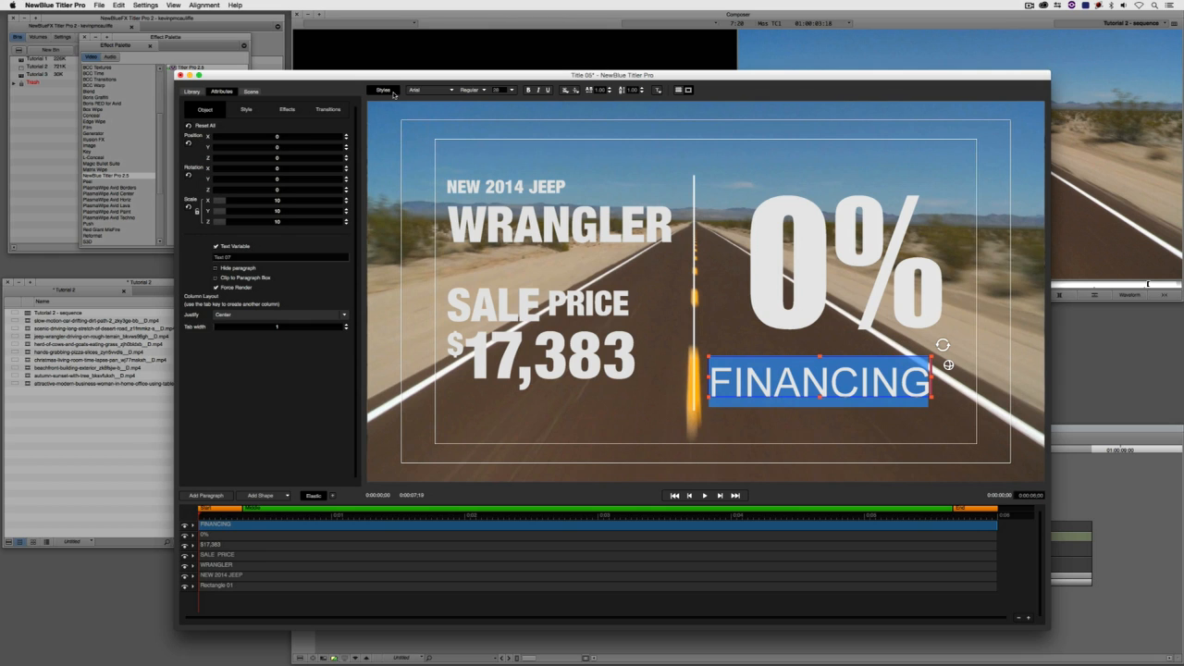
pyautogui.click(431, 90)
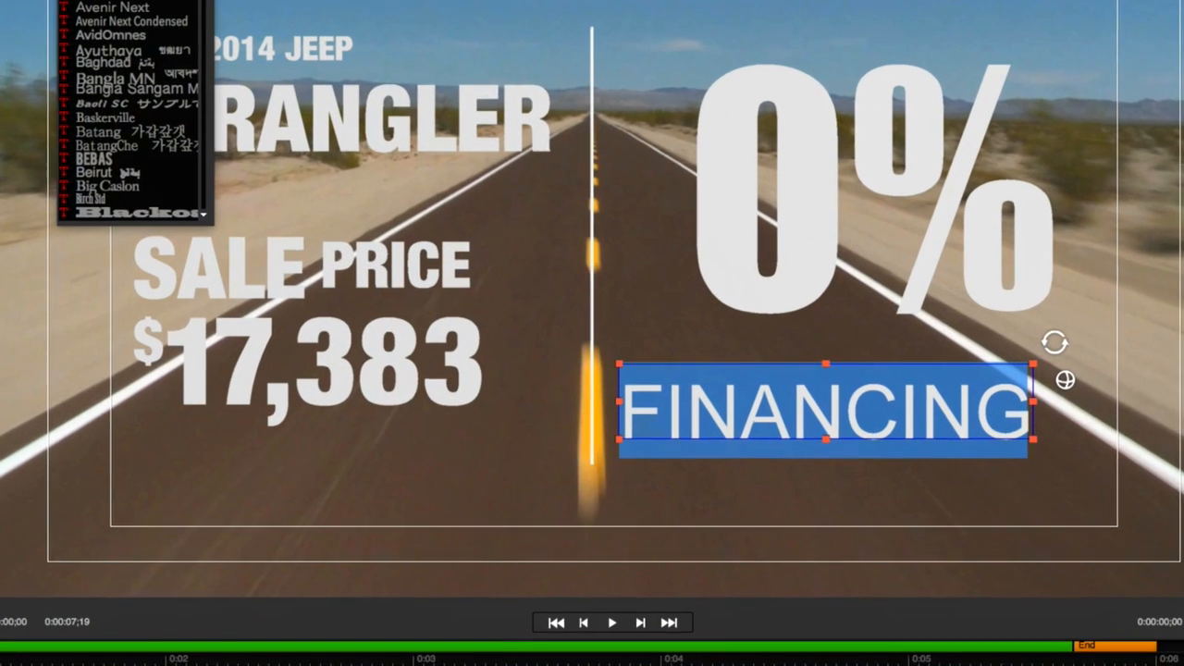
pyautogui.press('i')
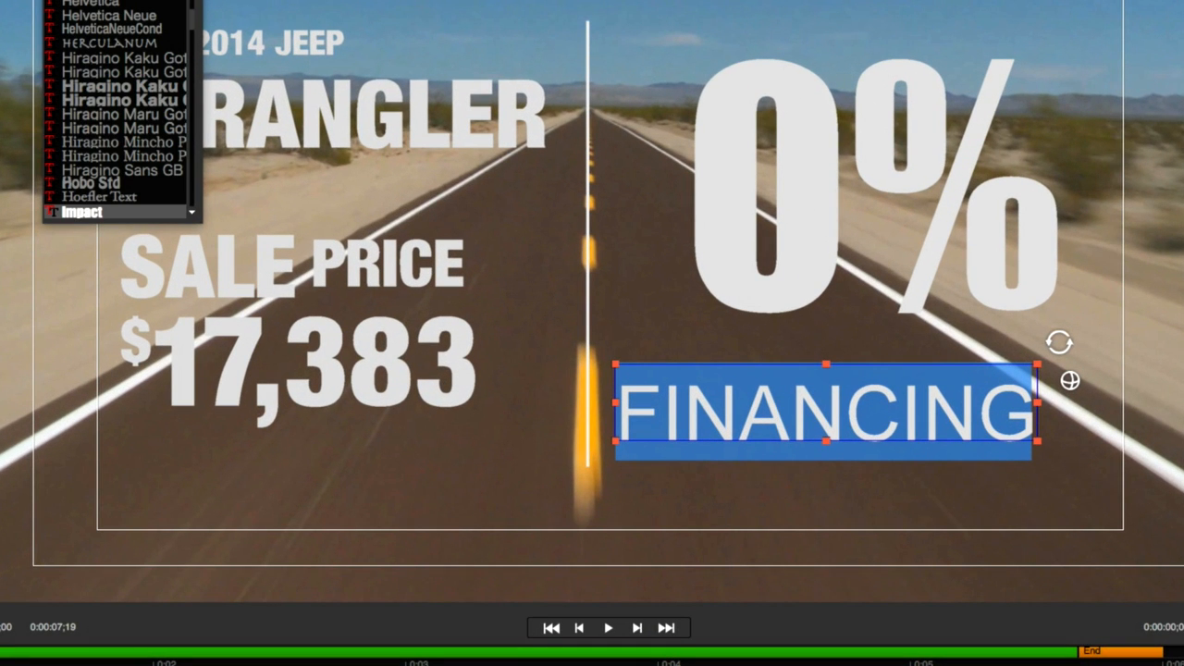
pyautogui.press('Return')
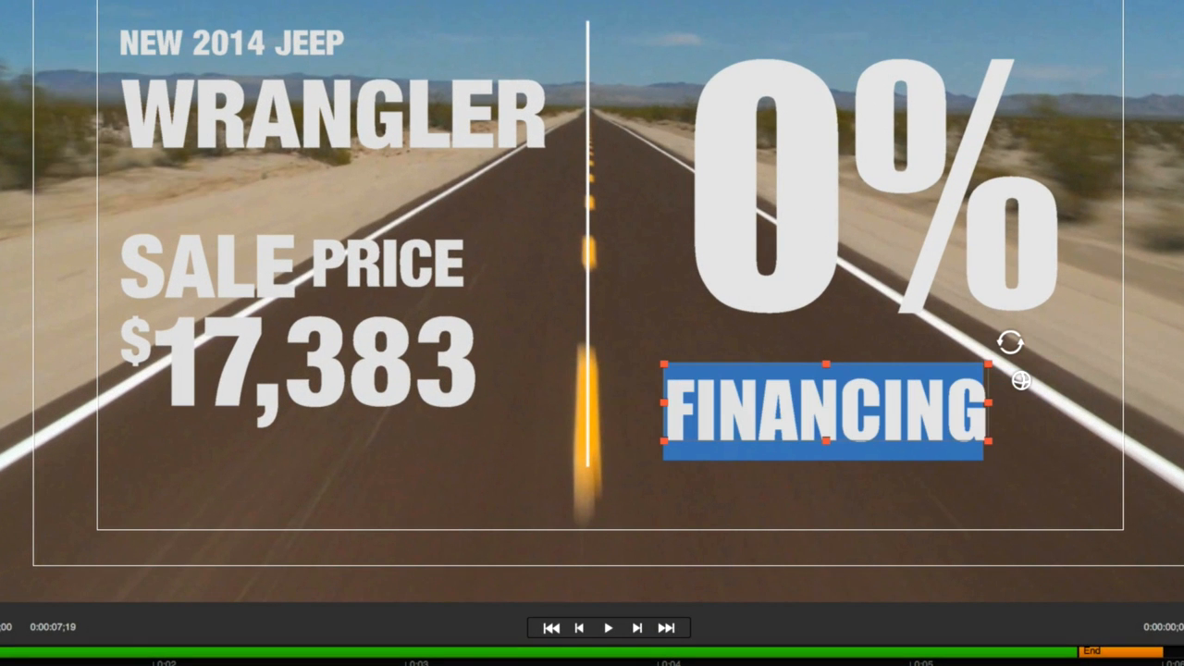
pyautogui.click(774, 359)
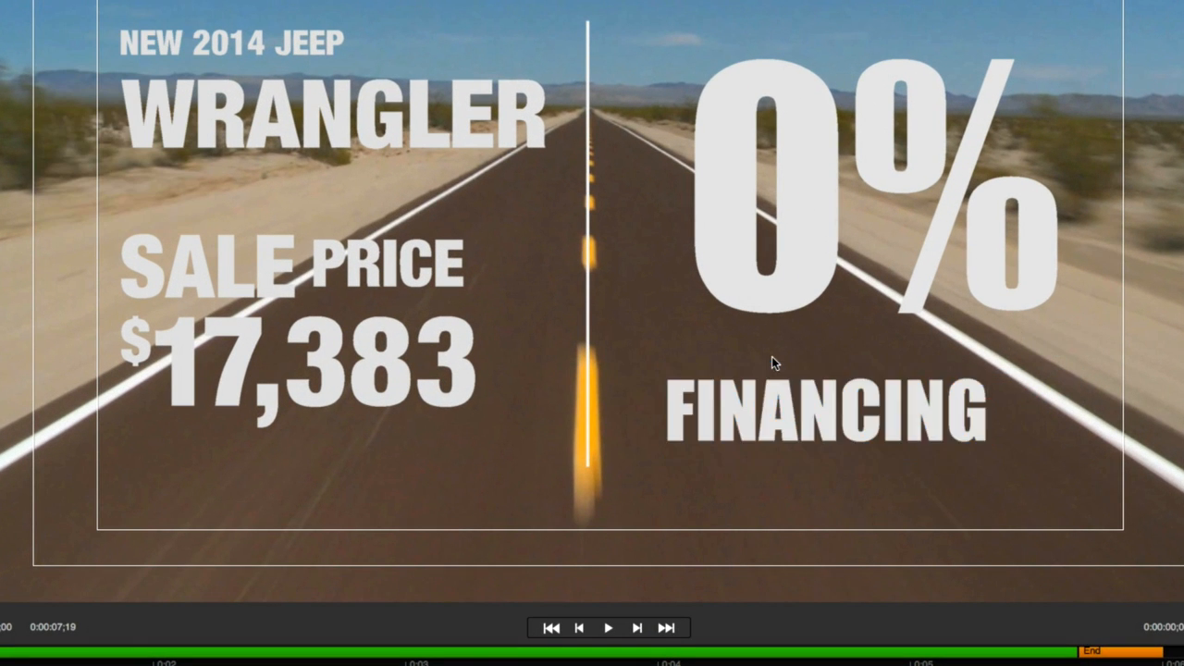
# Enlarge FINANCING to a scale of about 5.5 to match the width of 0%, and place it centred close beneath it.
pyautogui.click(772, 393)
pyautogui.moveTo(781, 375); pyautogui.dragTo(831, 331)
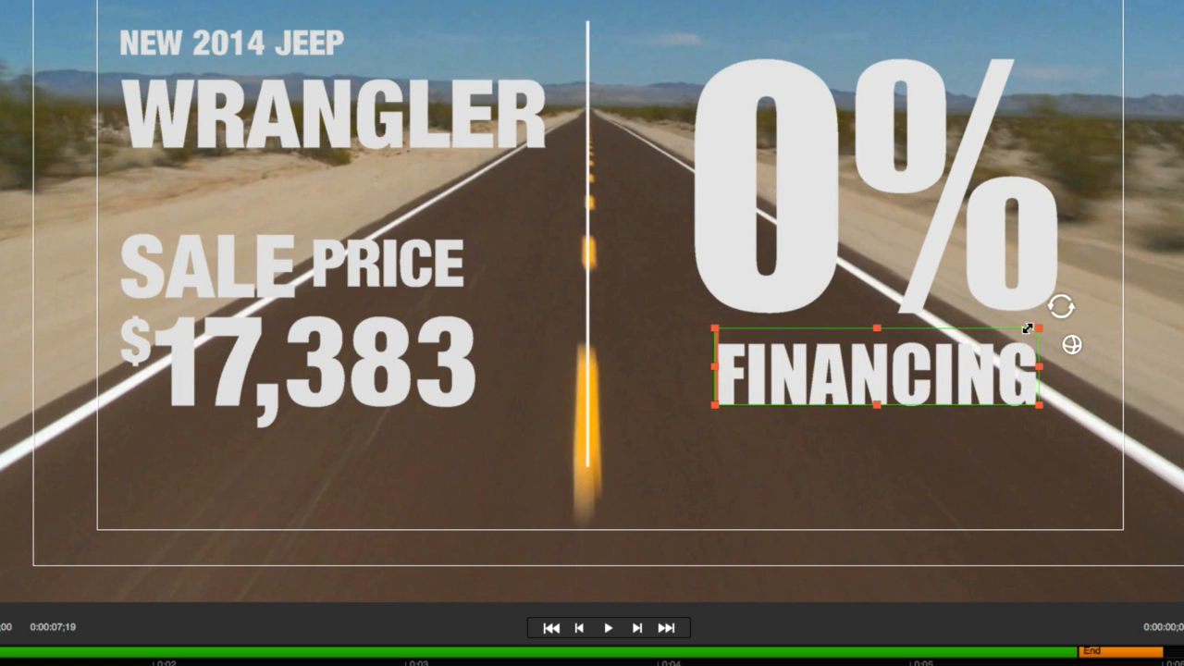
pyautogui.moveTo(1036, 331)
pyautogui.mouseDown()
pyautogui.moveTo(1055, 321)
pyautogui.moveTo(1042, 324)
pyautogui.mouseUp()
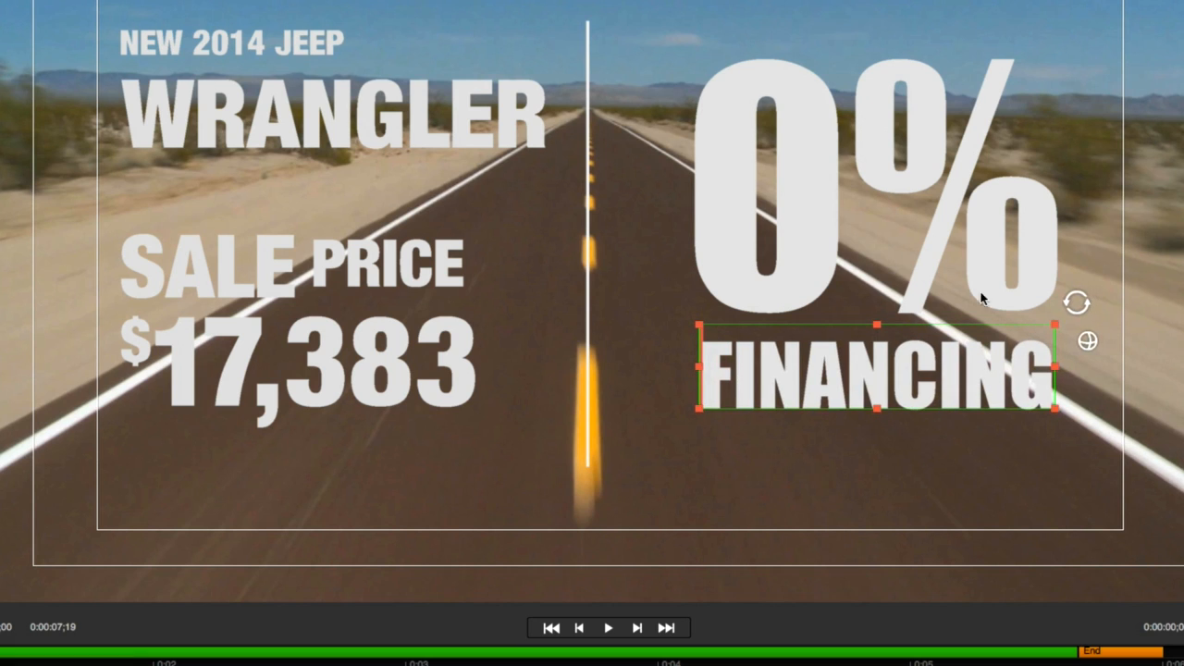
pyautogui.click(809, 188)
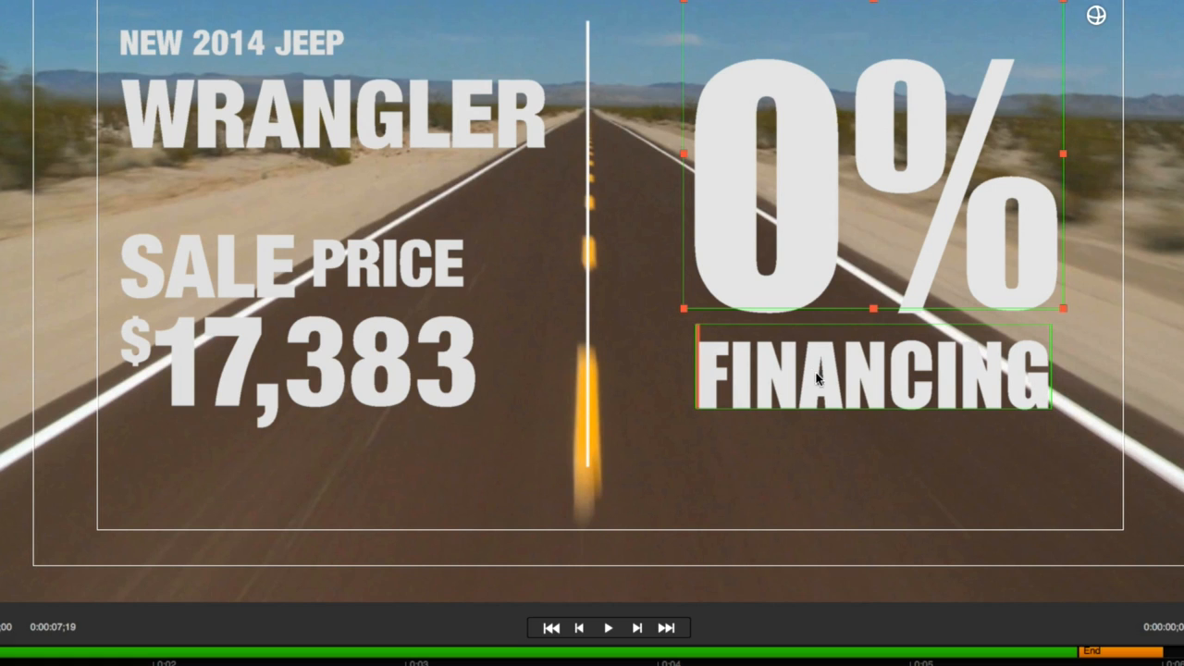
pyautogui.click(743, 433)
pyautogui.click(788, 385)
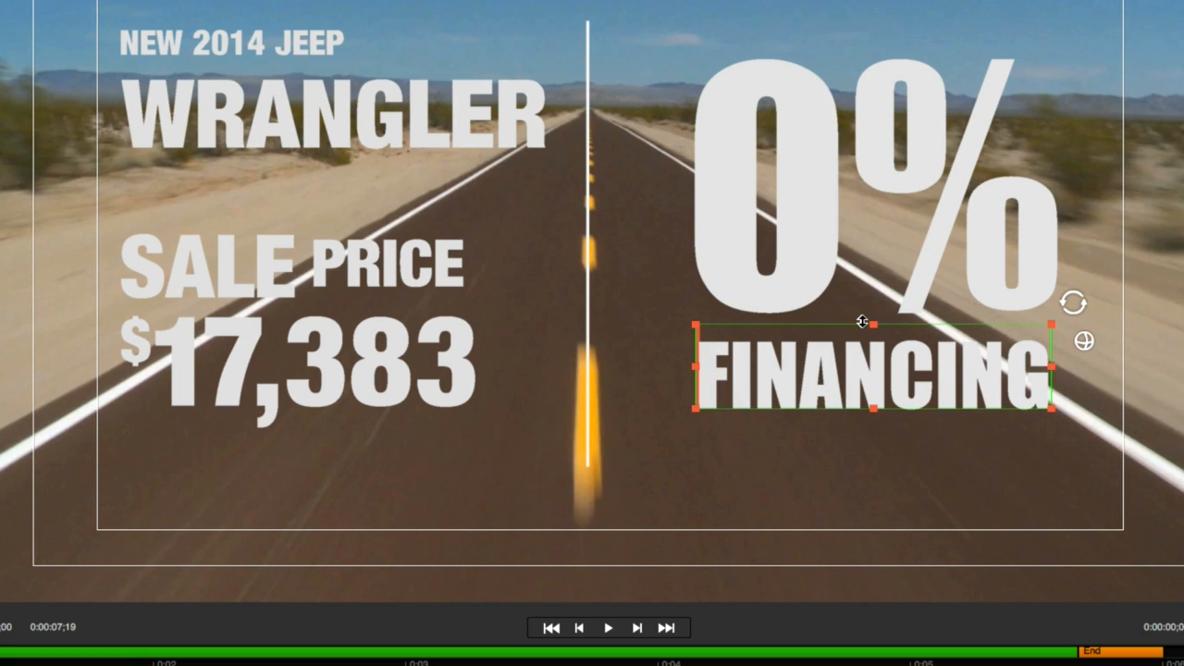
pyautogui.moveTo(913, 330); pyautogui.dragTo(914, 317)
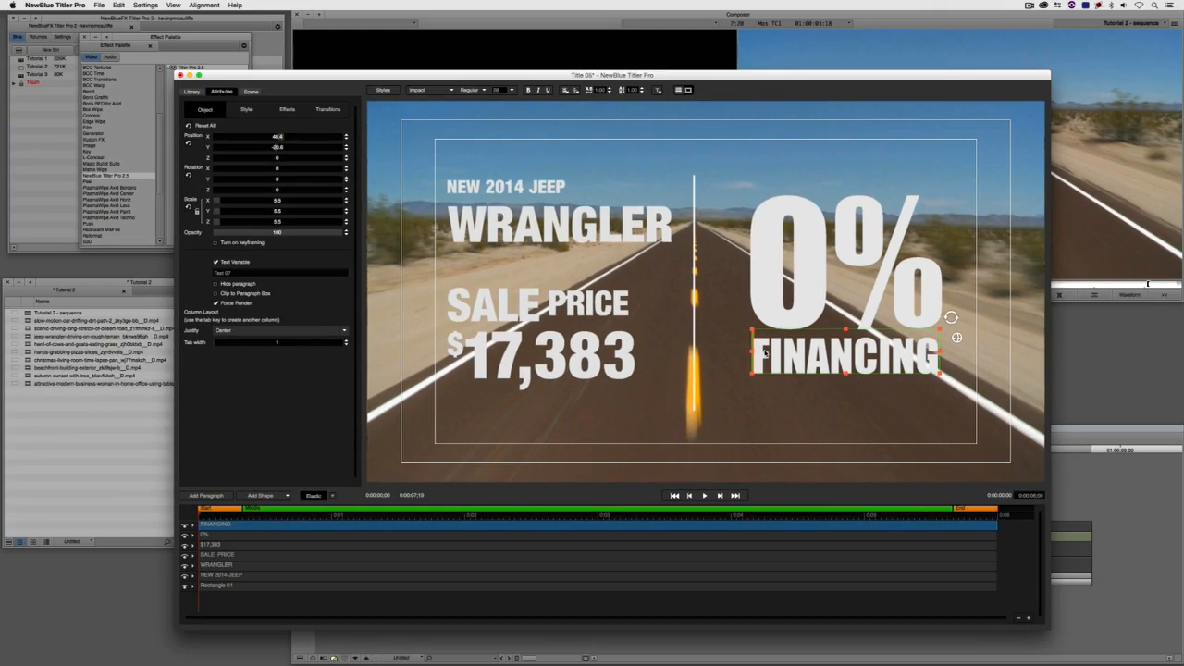
# Try the Fit Text to Box Width mode with filler text in a new paragraph near the bottom of the frame.
pyautogui.click(208, 496)
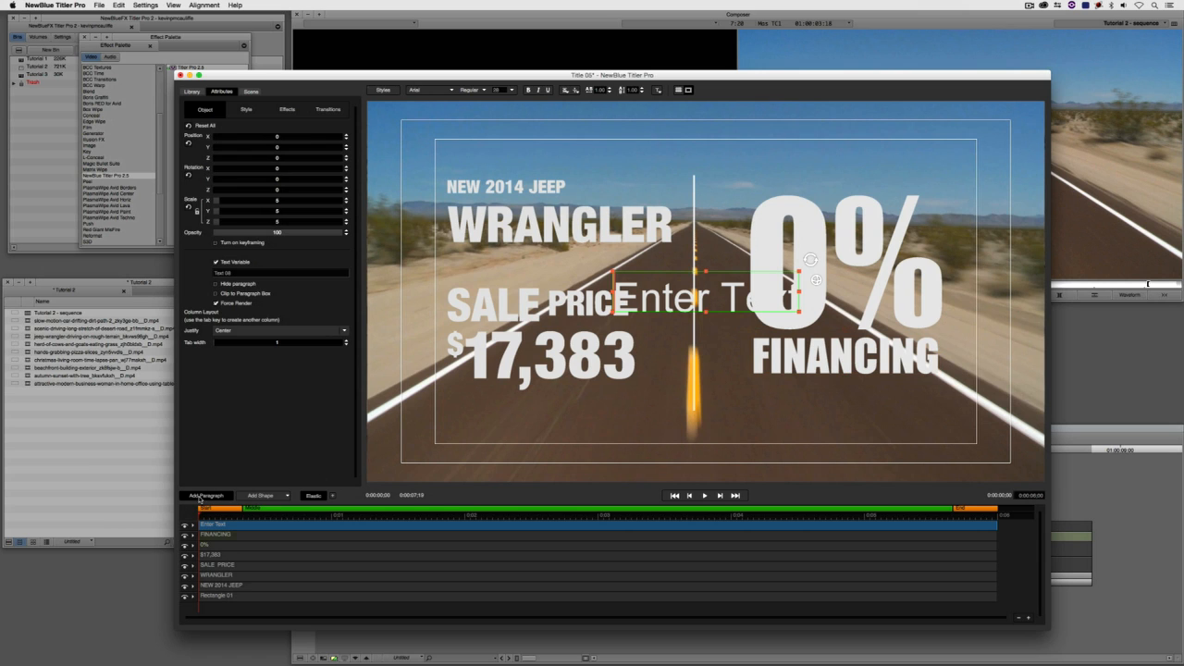
pyautogui.moveTo(656, 273); pyautogui.dragTo(639, 428)
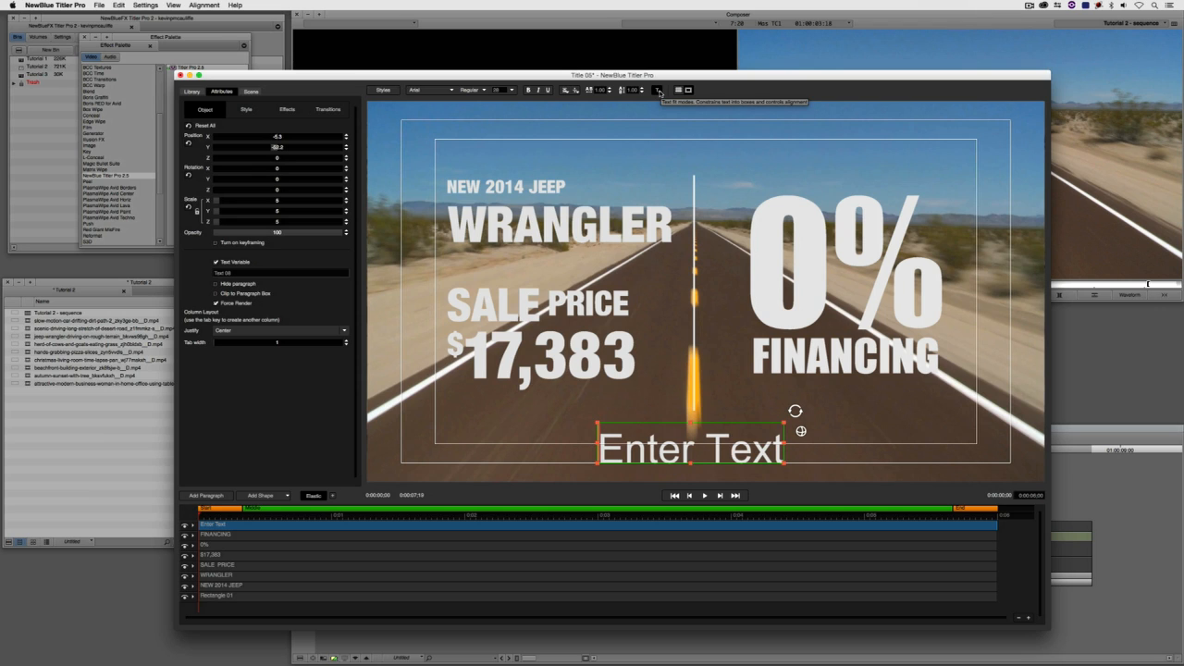
pyautogui.click(657, 90)
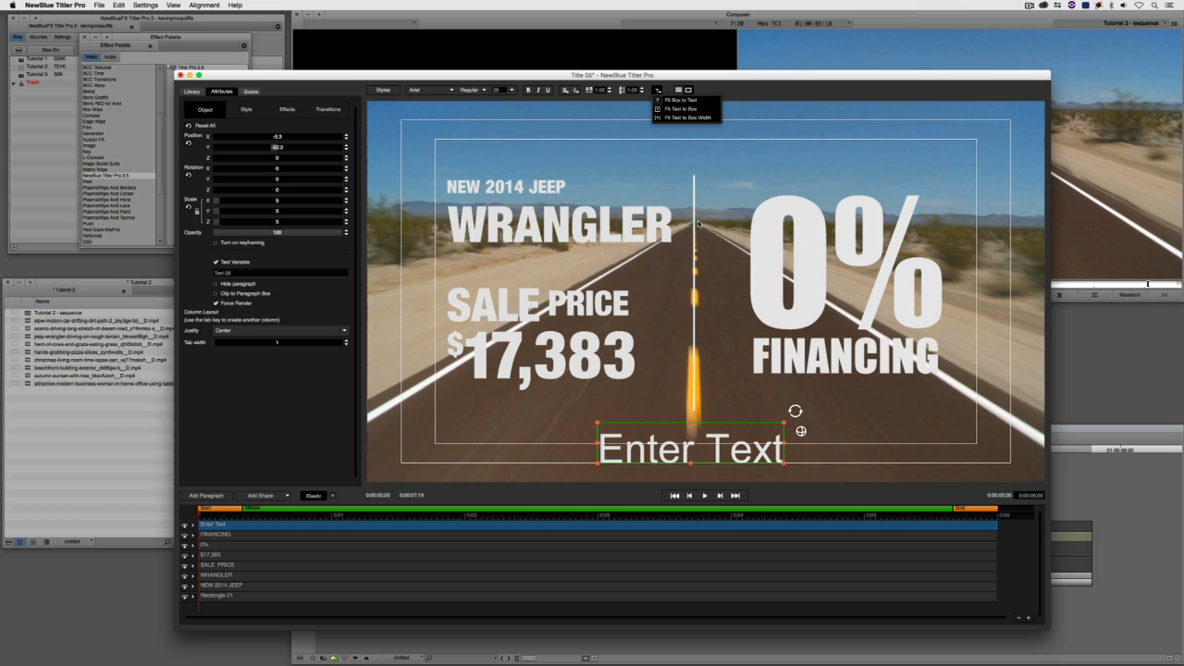
pyautogui.click(680, 118)
pyautogui.click(730, 450)
pyautogui.press('super+a')
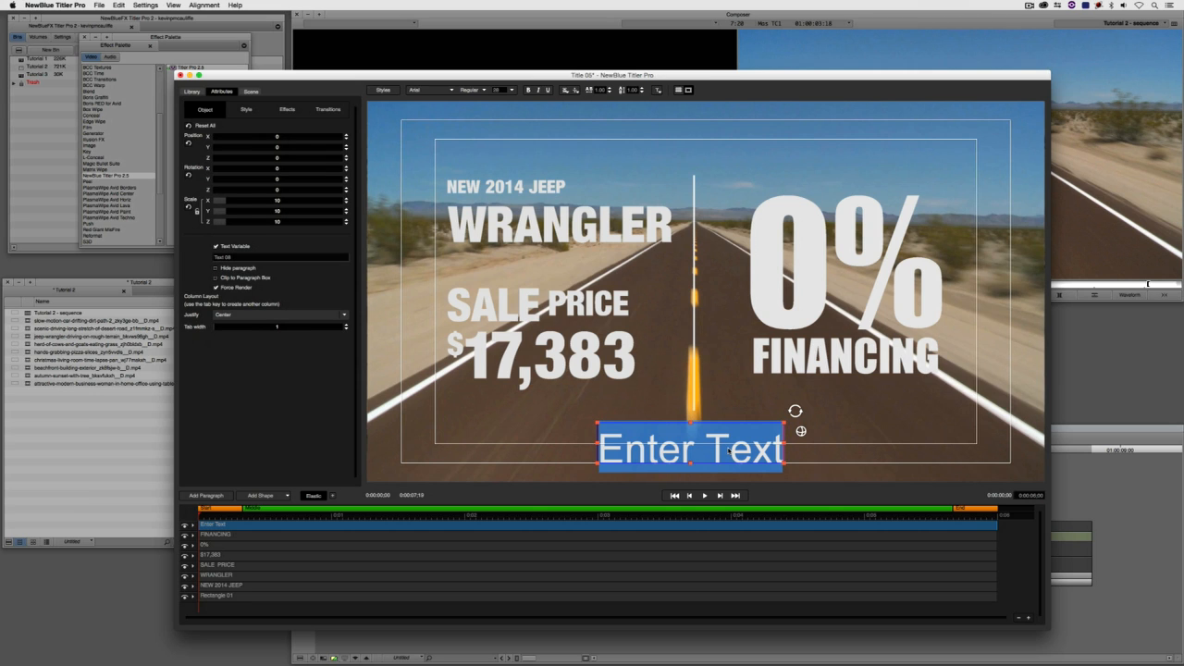
pyautogui.write('KLJFASKLJFSAL')
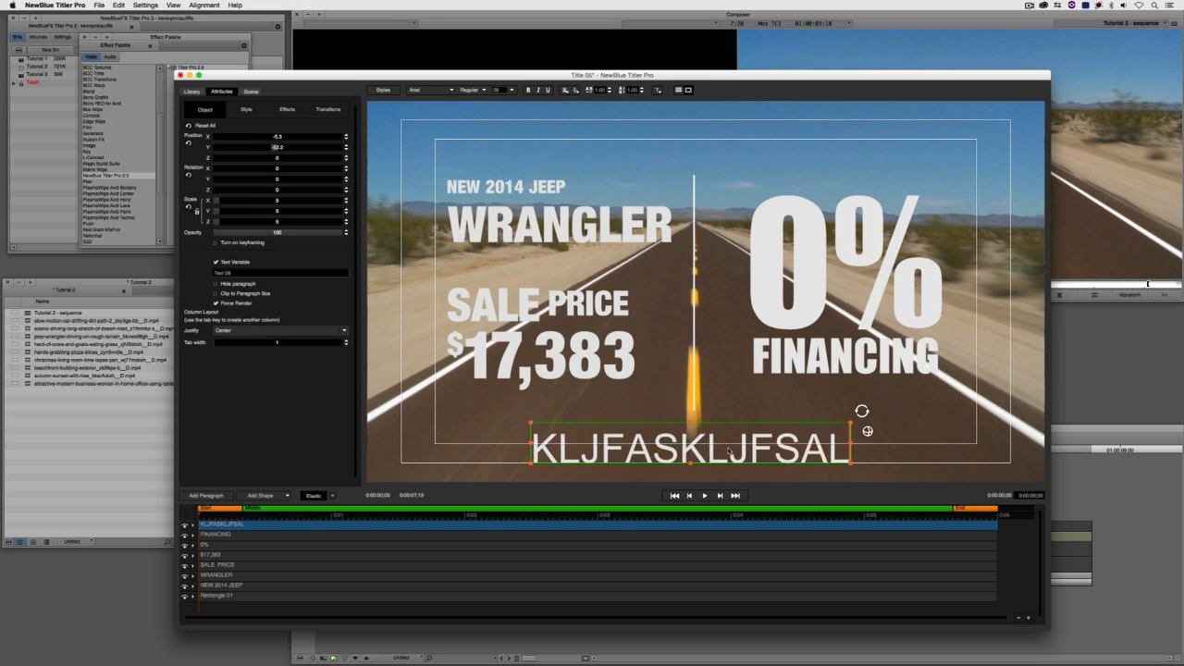
pyautogui.write('JDKFLSKJFLASJFL')
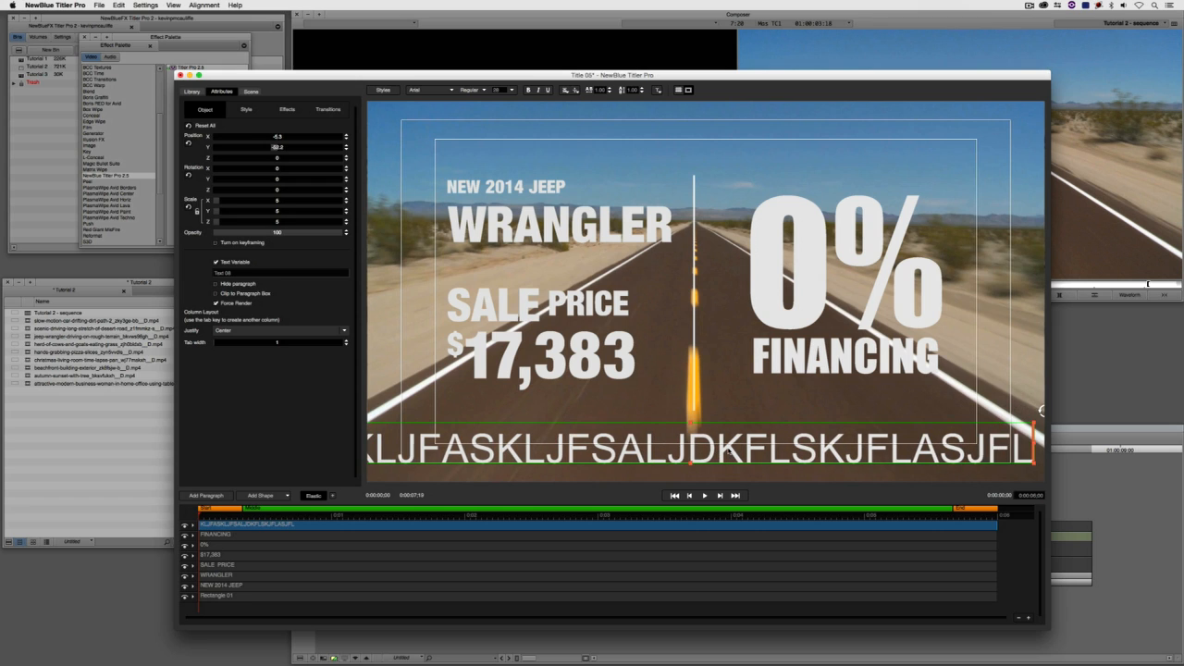
pyautogui.press('super+a')
pyautogui.press('BackSpace')
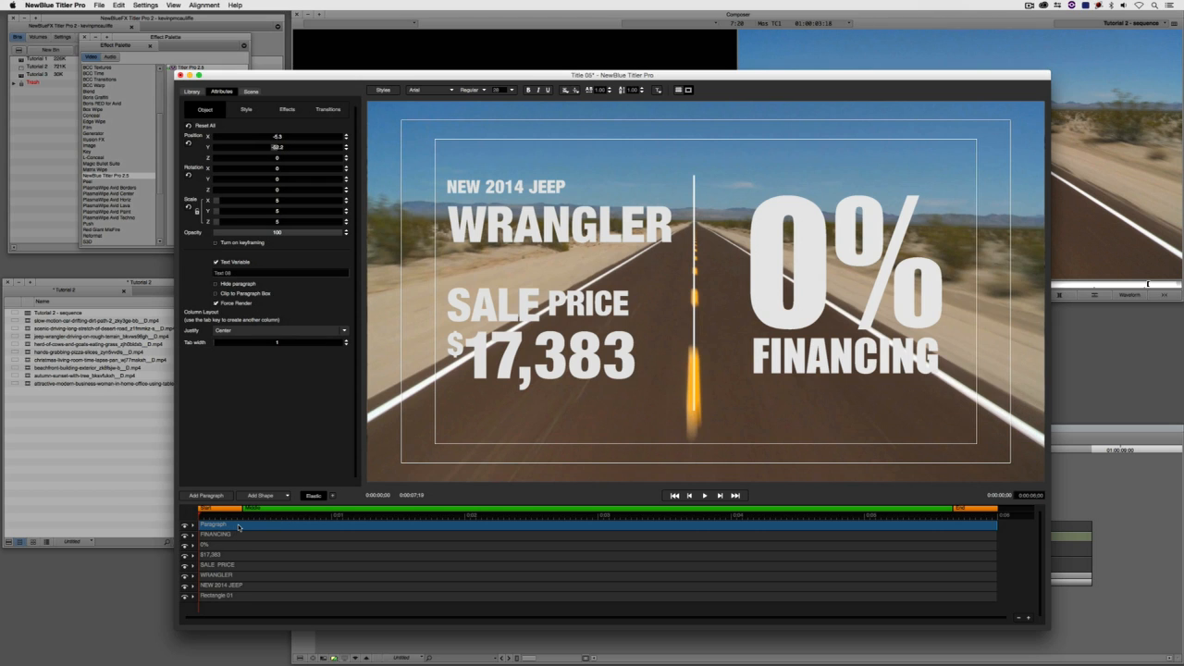
# Add a new paragraph near the bottom of the frame and set its sizing mode to Fit Text to Box.
pyautogui.click(206, 495)
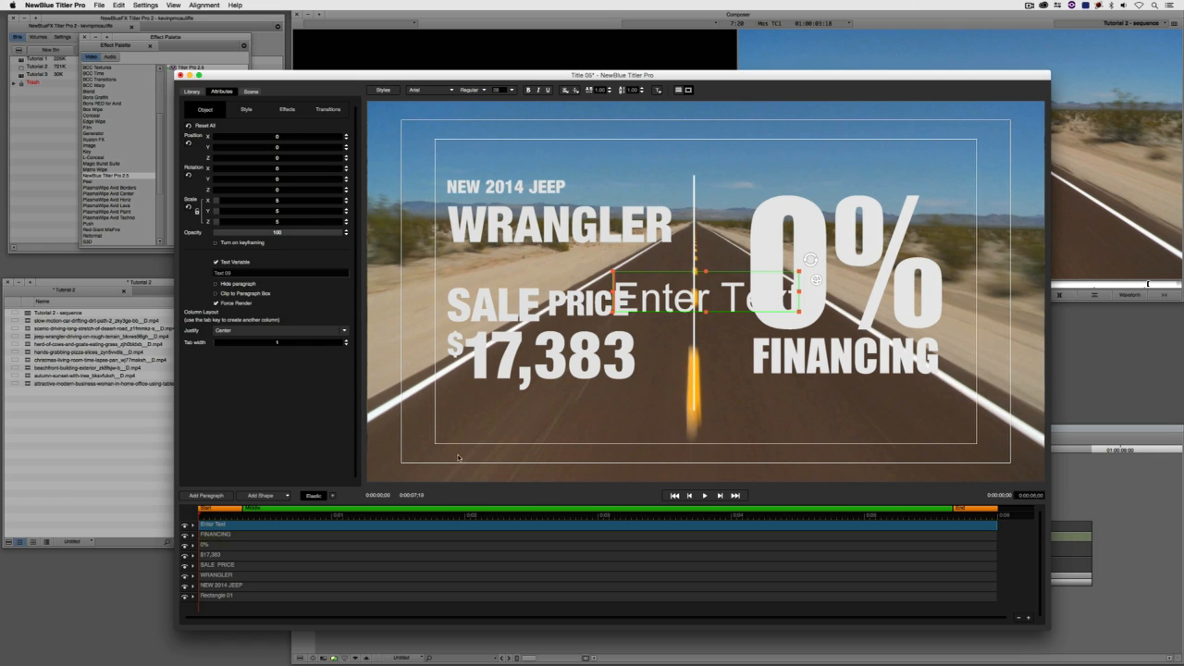
pyautogui.moveTo(683, 291); pyautogui.dragTo(669, 414)
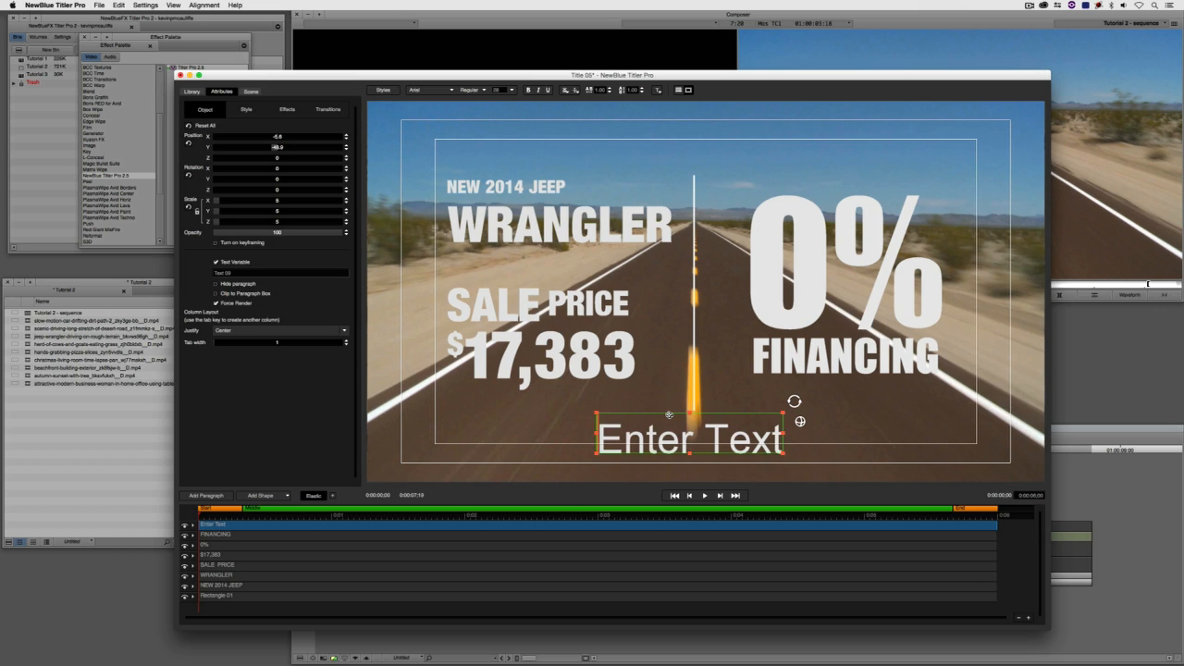
pyautogui.click(658, 89)
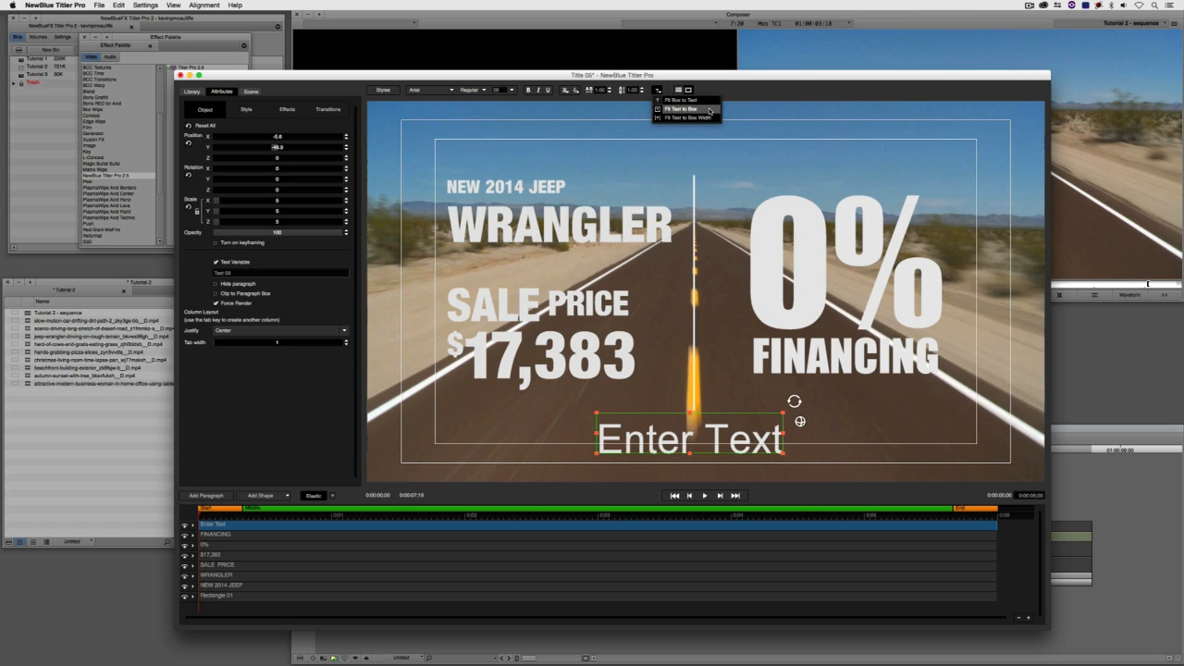
pyautogui.click(710, 109)
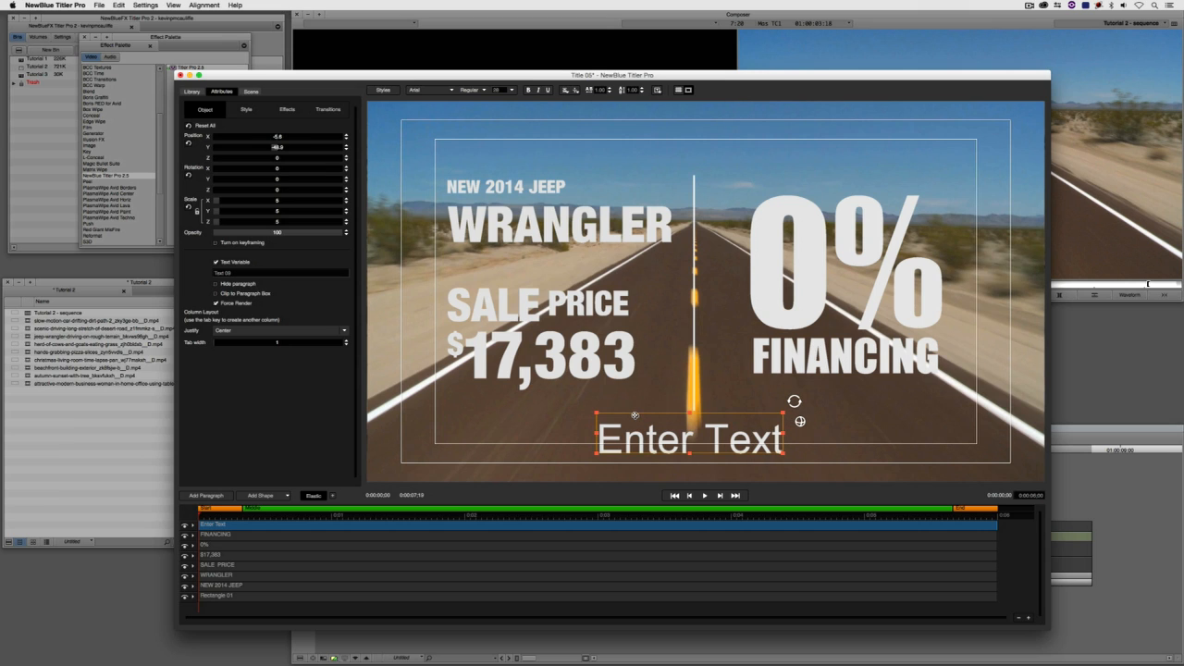
pyautogui.moveTo(638, 411); pyautogui.dragTo(640, 410)
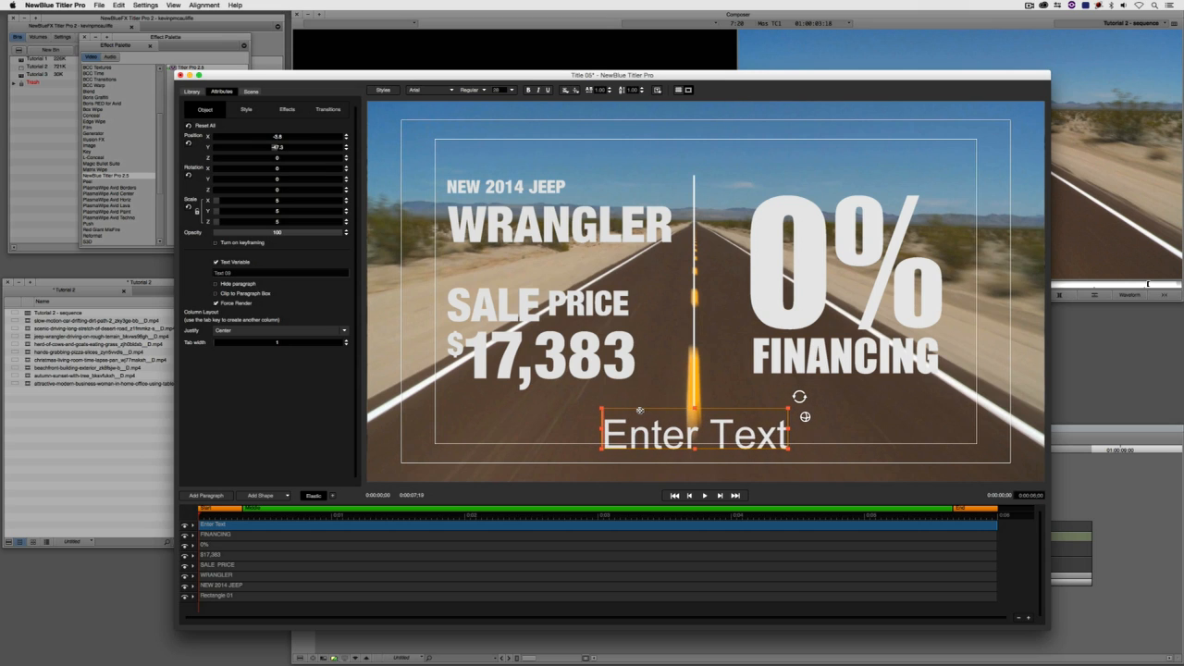
# Centre the new paragraph horizontally in the frame and widen its box to the title-safe width.
pyautogui.click(204, 5)
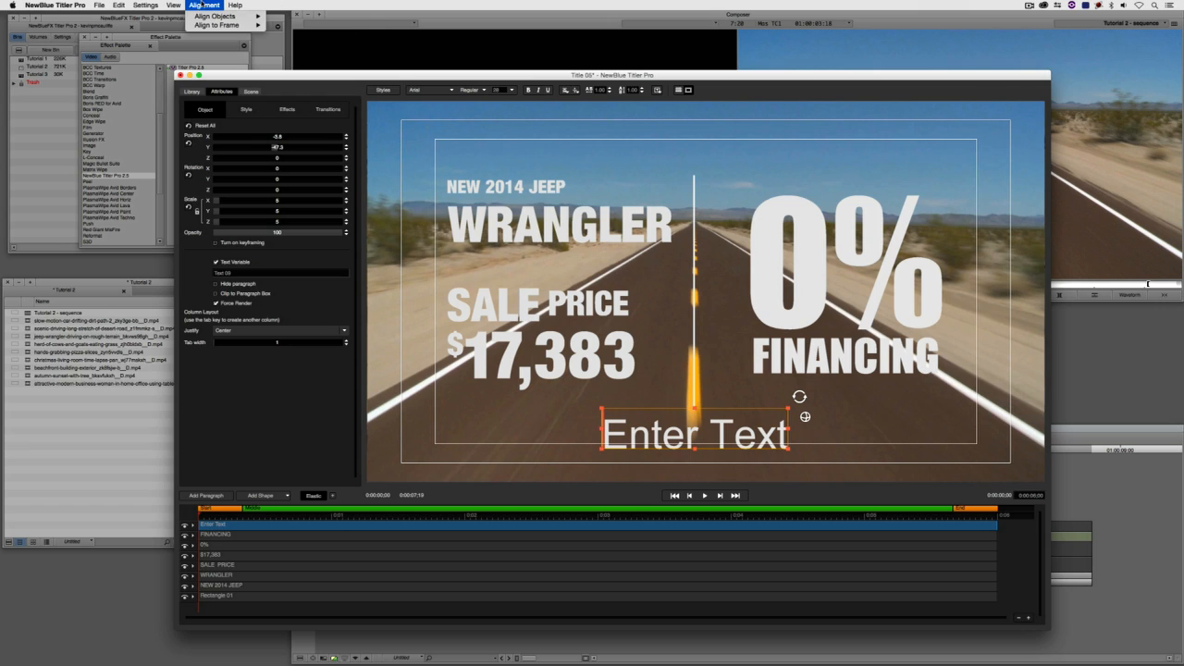
pyautogui.moveTo(206, 25)
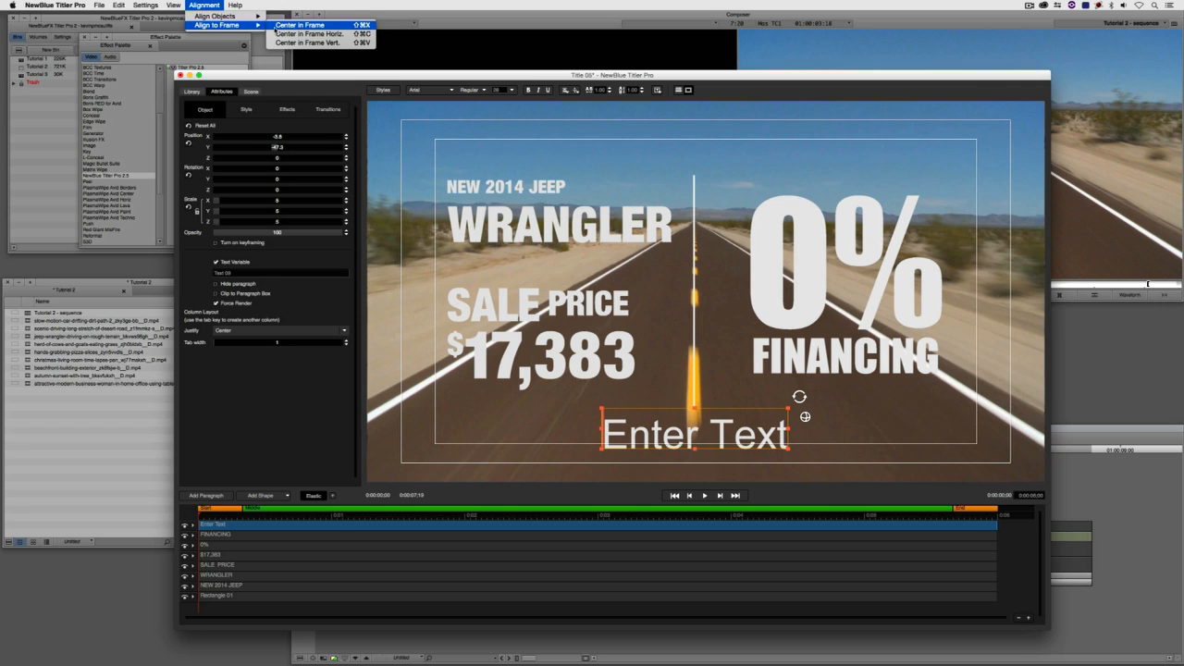
pyautogui.click(276, 34)
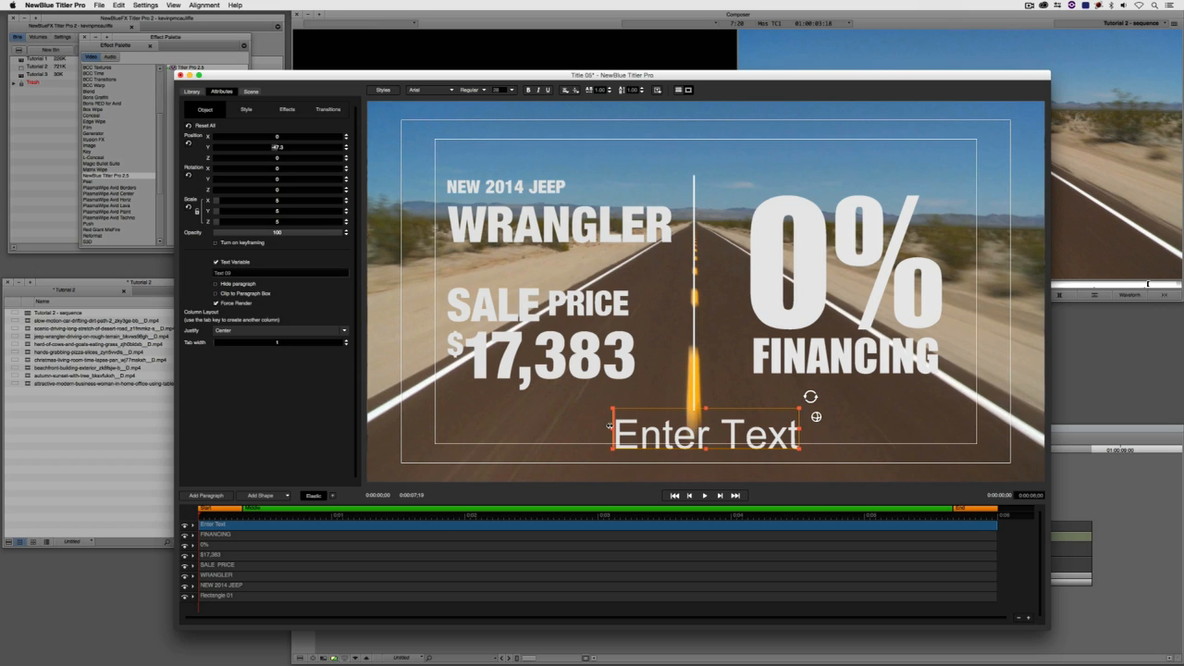
pyautogui.moveTo(609, 426); pyautogui.dragTo(422, 435)
# Test the Fit Text to Box mode with a long string of filler letters, and delete the test paragraph.
pyautogui.moveTo(613, 431); pyautogui.dragTo(801, 440)
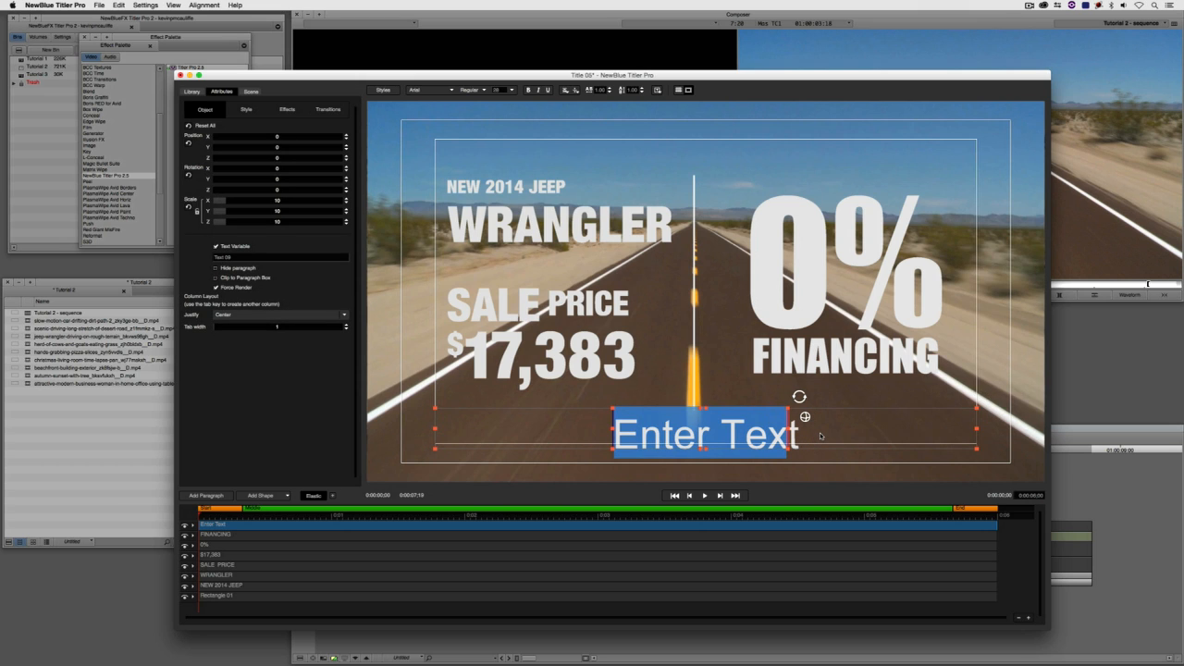
pyautogui.moveTo(820, 435); pyautogui.dragTo(826, 438)
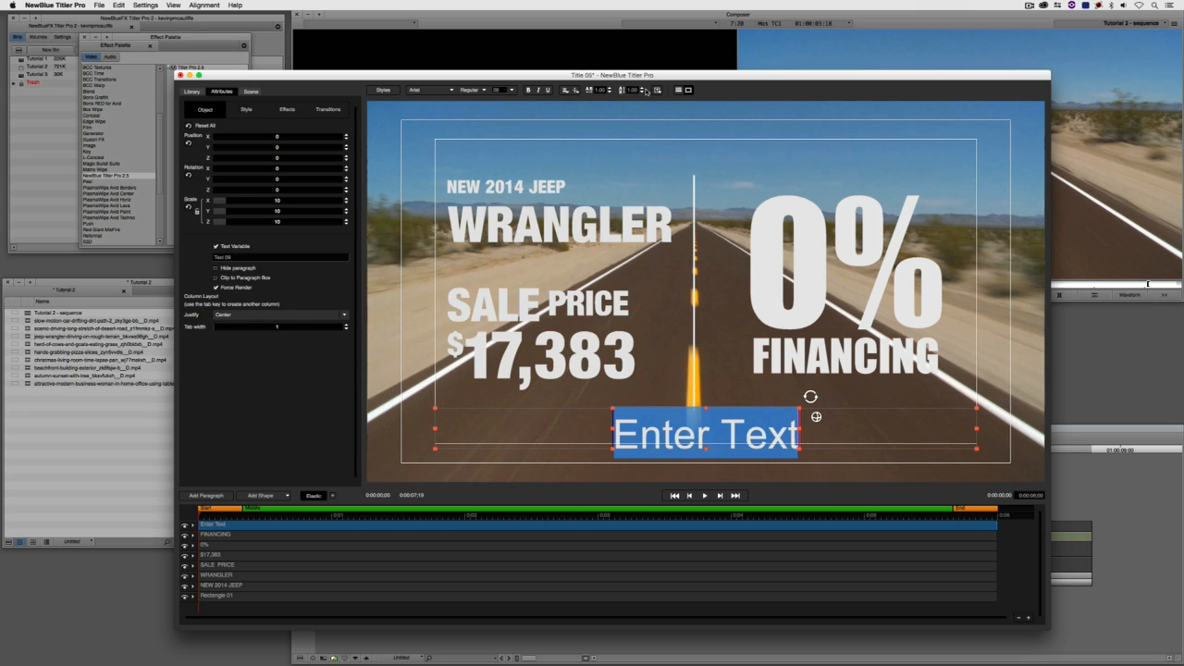
pyautogui.click(658, 91)
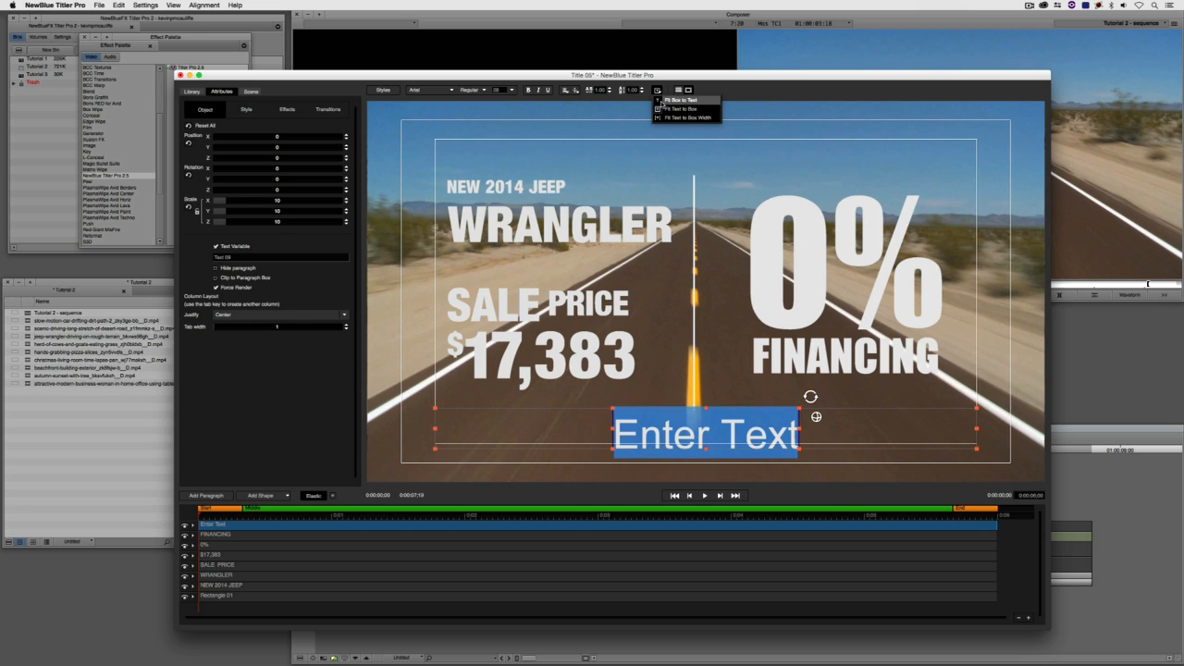
pyautogui.click(688, 83)
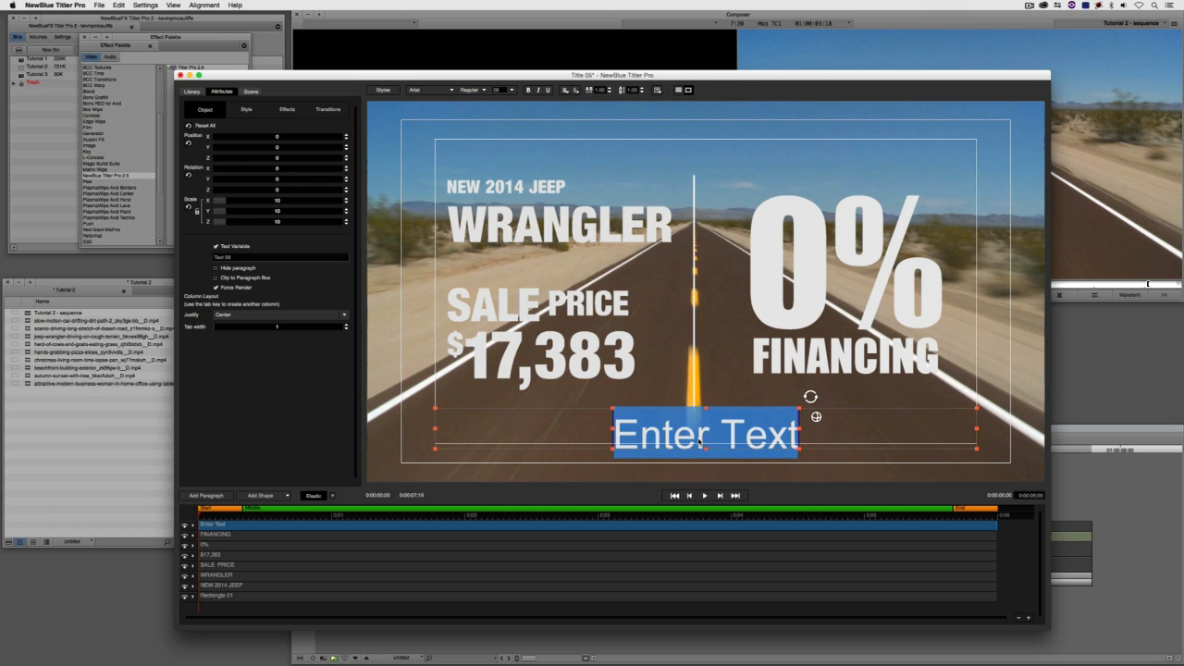
pyautogui.write('DFASDFSF')
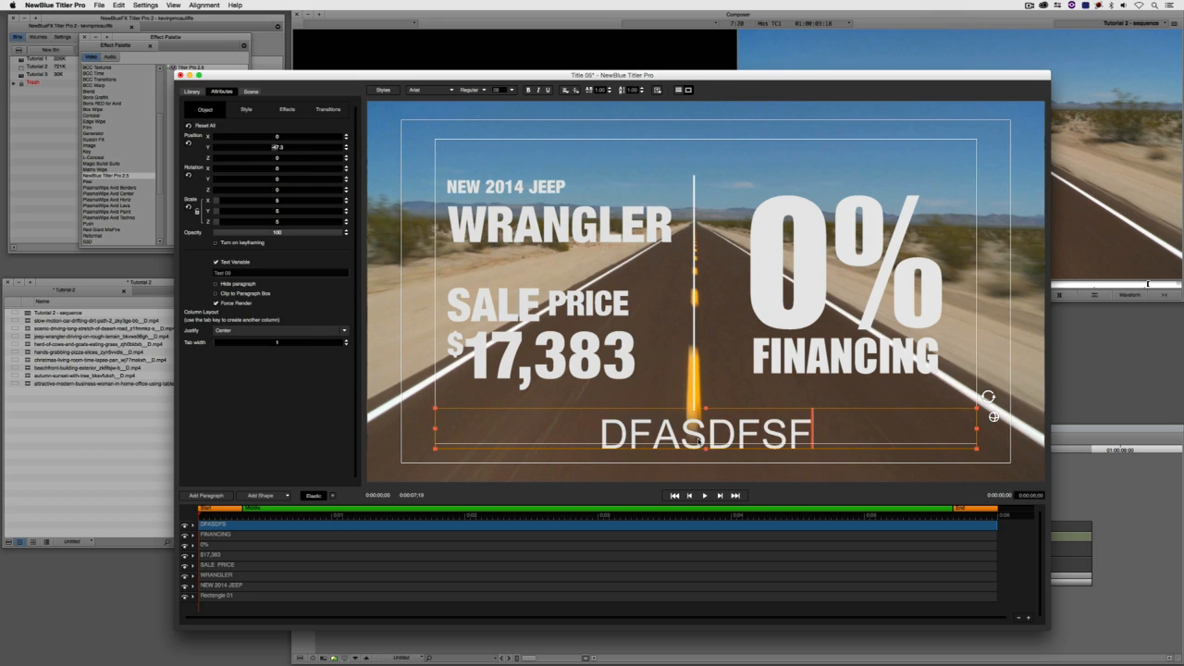
pyautogui.write('SAFSDFSDFSAFSDF')
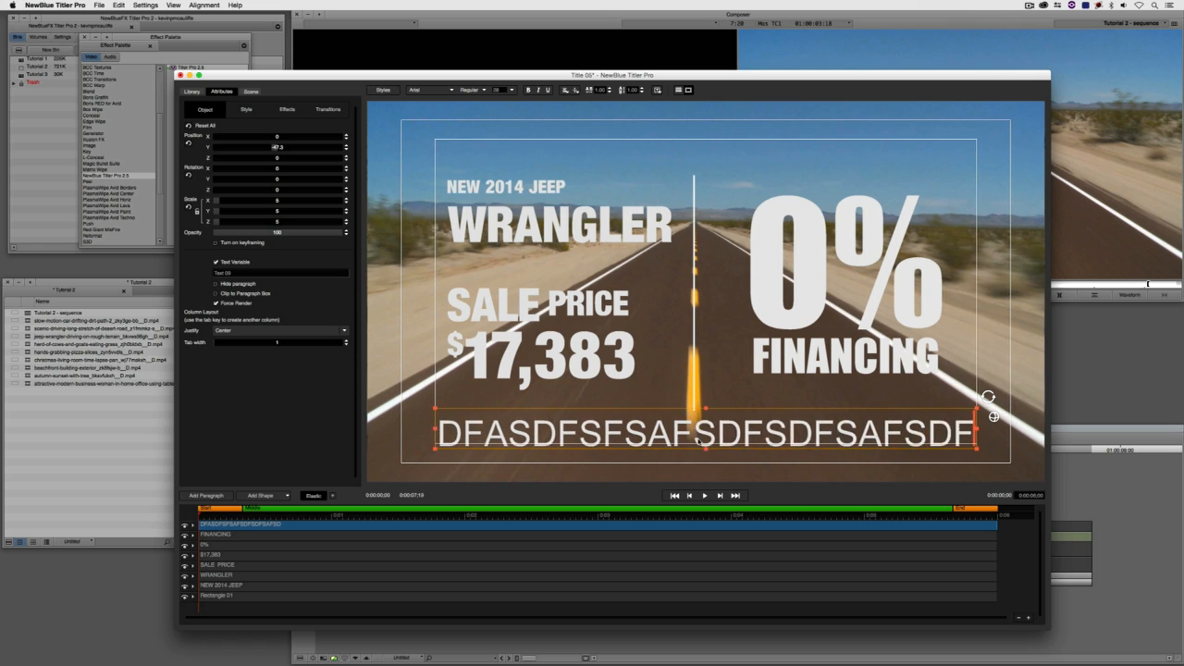
pyautogui.write('SFSFSFSAFASFS')
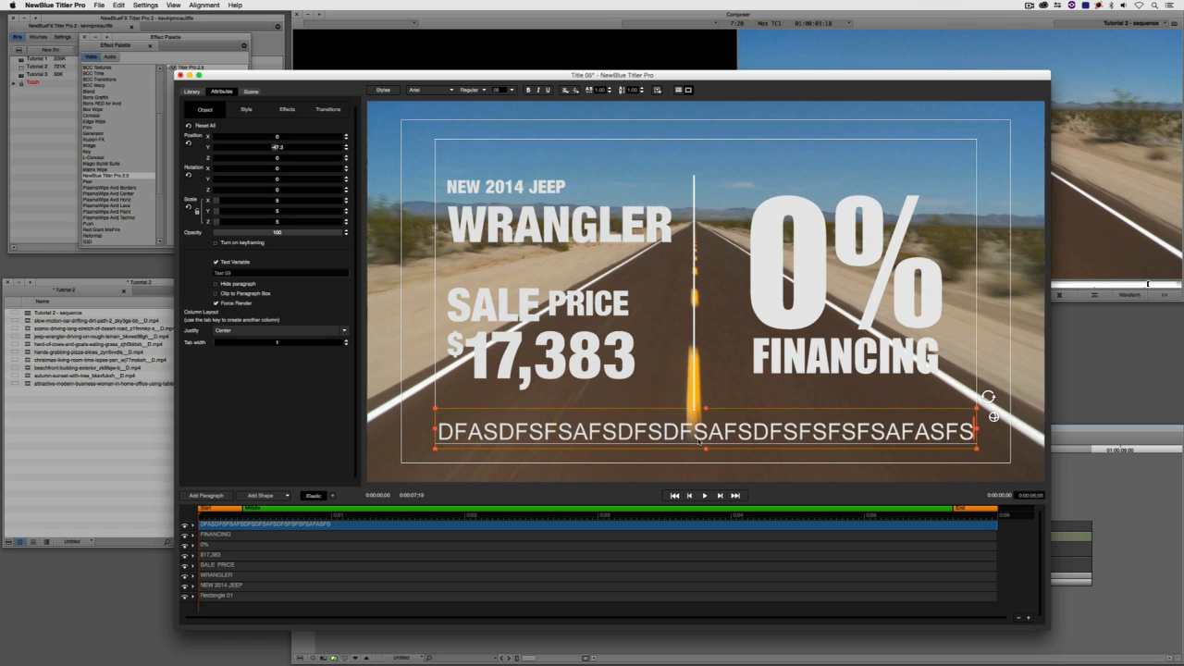
pyautogui.write('FSFSFASDFSFSDF')
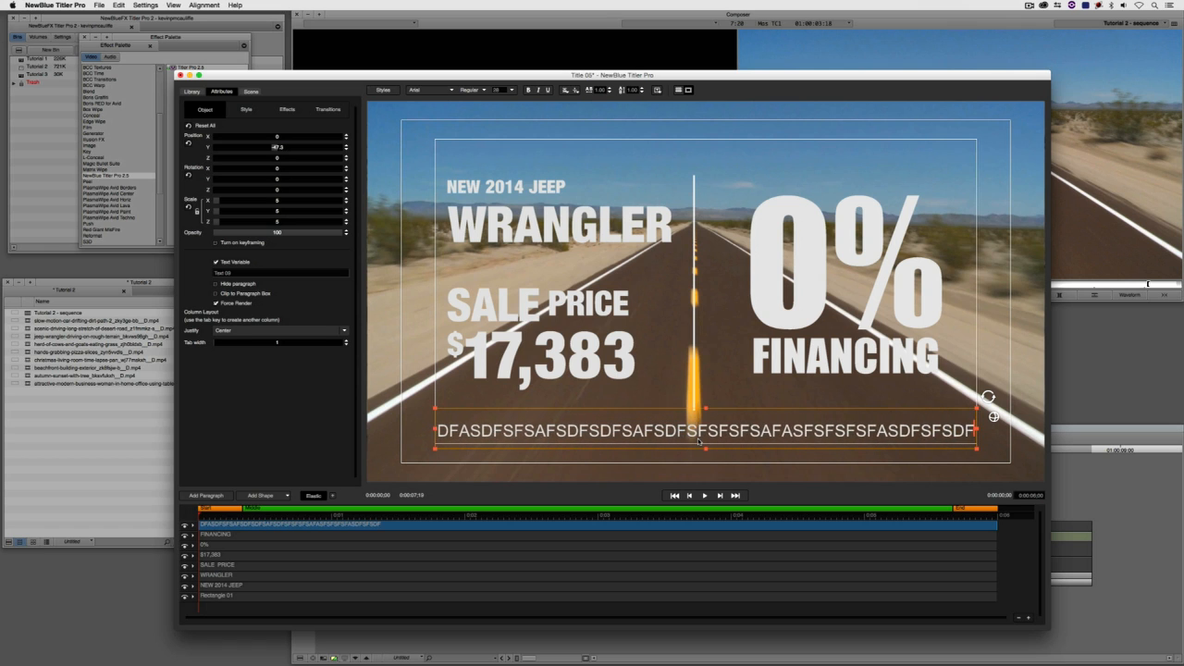
pyautogui.write('SFASFSDFSFASDFSDFSDFA')
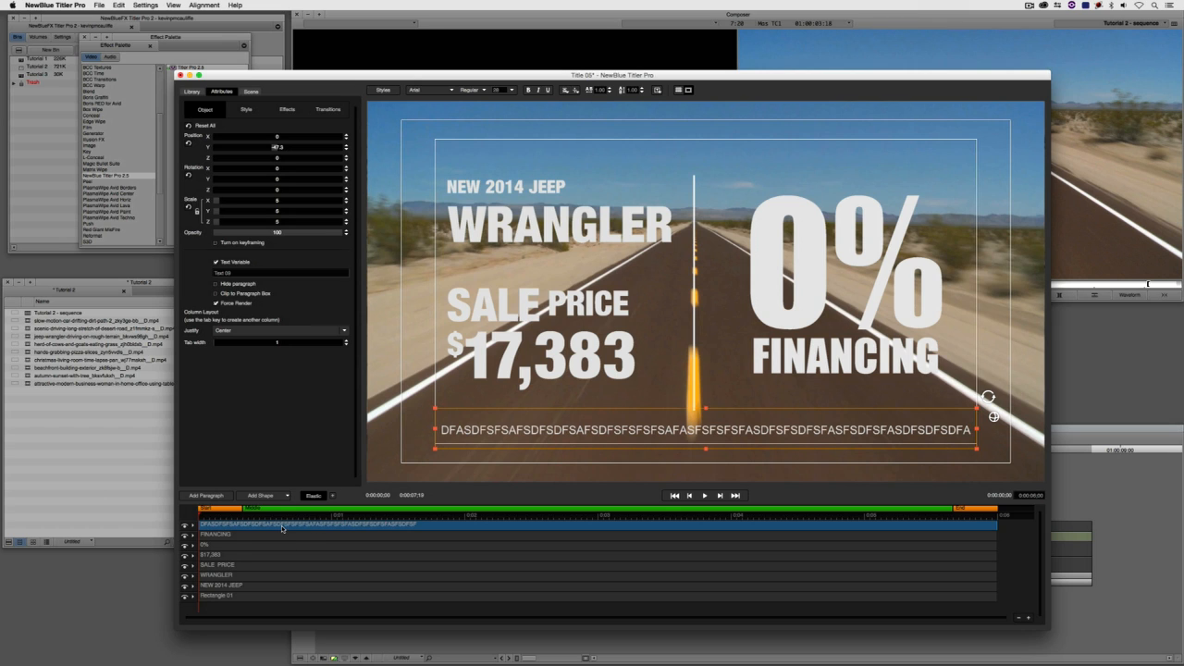
pyautogui.press('Delete')
# Add a fresh paragraph near the bottom of the frame with Fit Text to Box sizing, its box widened to the title-safe width.
pyautogui.click(206, 495)
pyautogui.moveTo(684, 276); pyautogui.dragTo(682, 416)
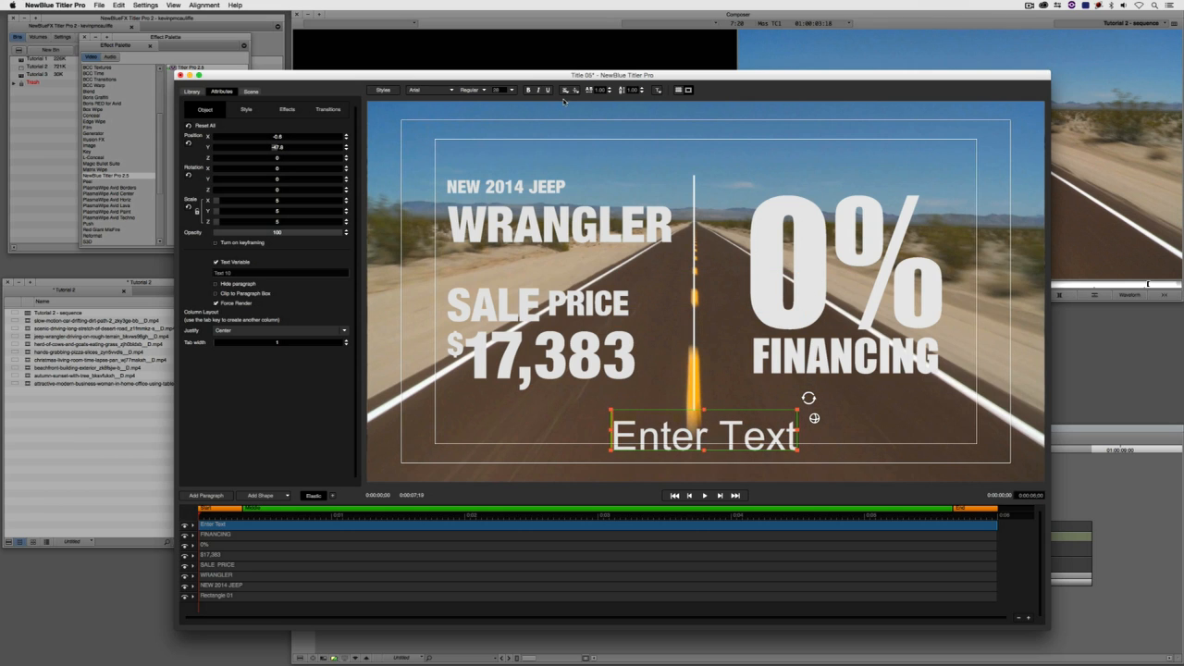
pyautogui.click(657, 90)
pyautogui.click(664, 100)
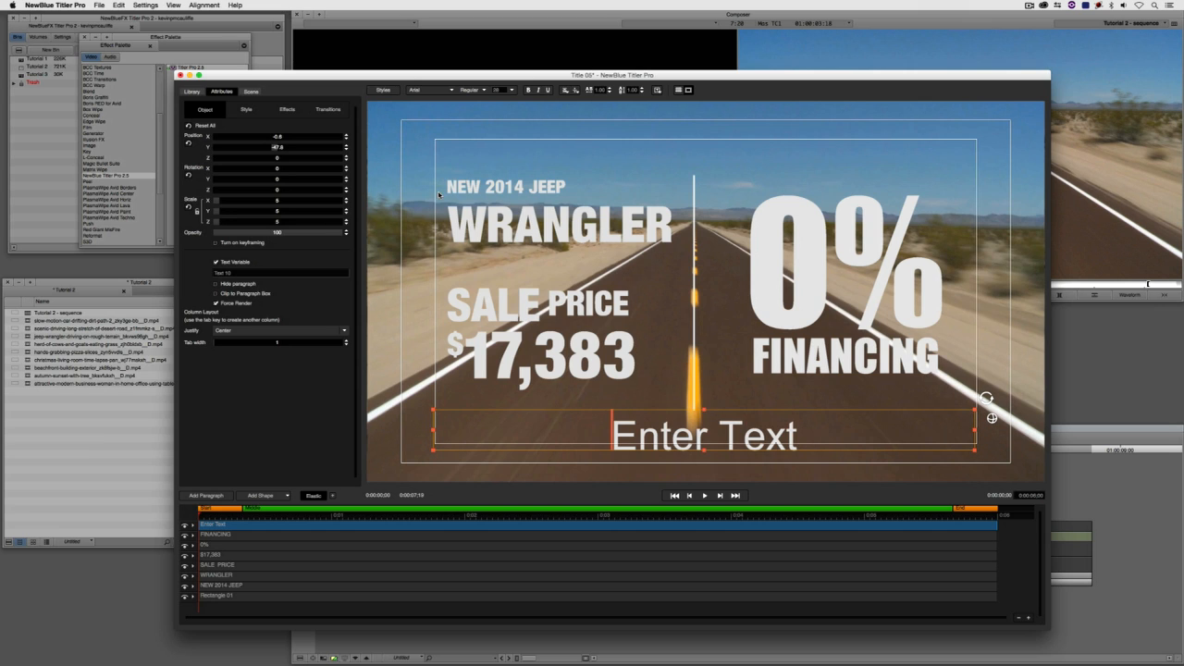
# Centre the bottom paragraph horizontally in the frame.
pyautogui.click(203, 5)
pyautogui.moveTo(215, 16)
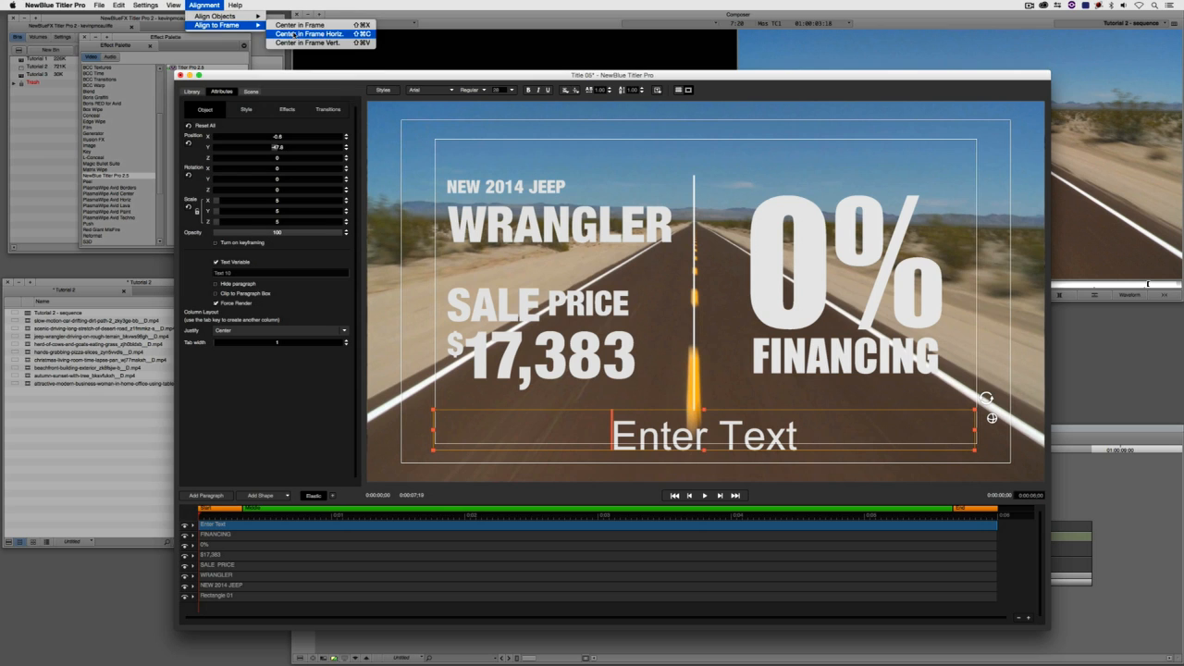
pyautogui.click(295, 34)
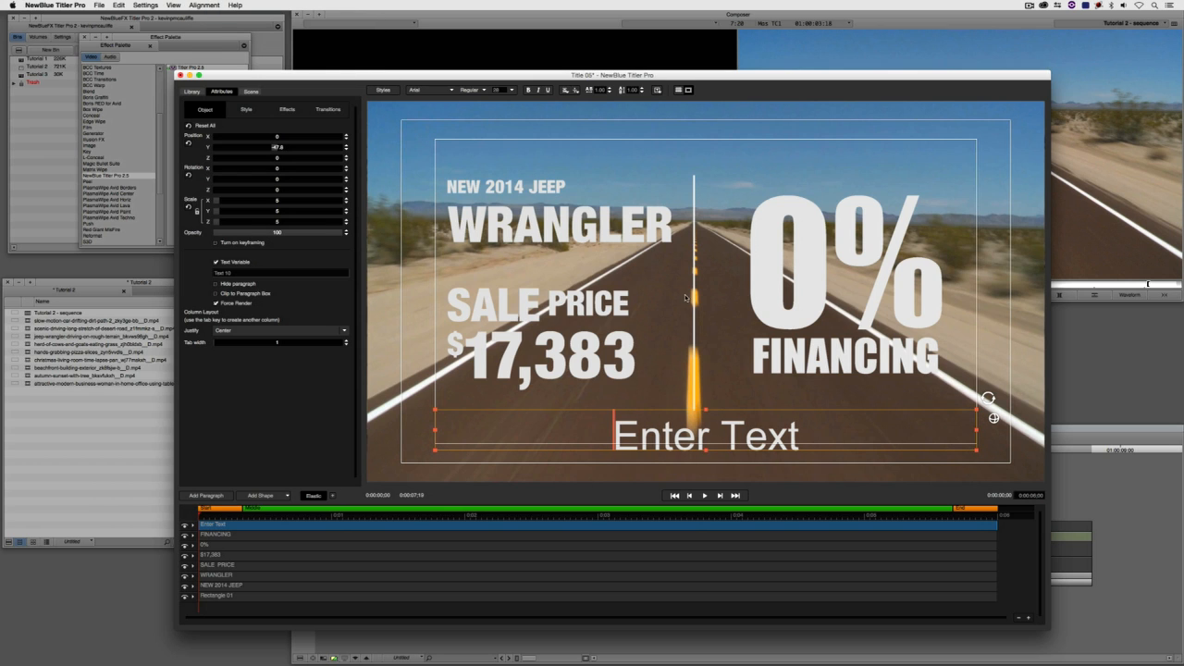
# Copy the legal text beginning "Offer ends 10/31/15" from the TextEdit notes and paste it over the bottom paragraph's placeholder text.
pyautogui.press('super+Tab')
pyautogui.press('super+Tab')
pyautogui.moveTo(570, 450); pyautogui.dragTo(388, 435)
pyautogui.press('super+c')
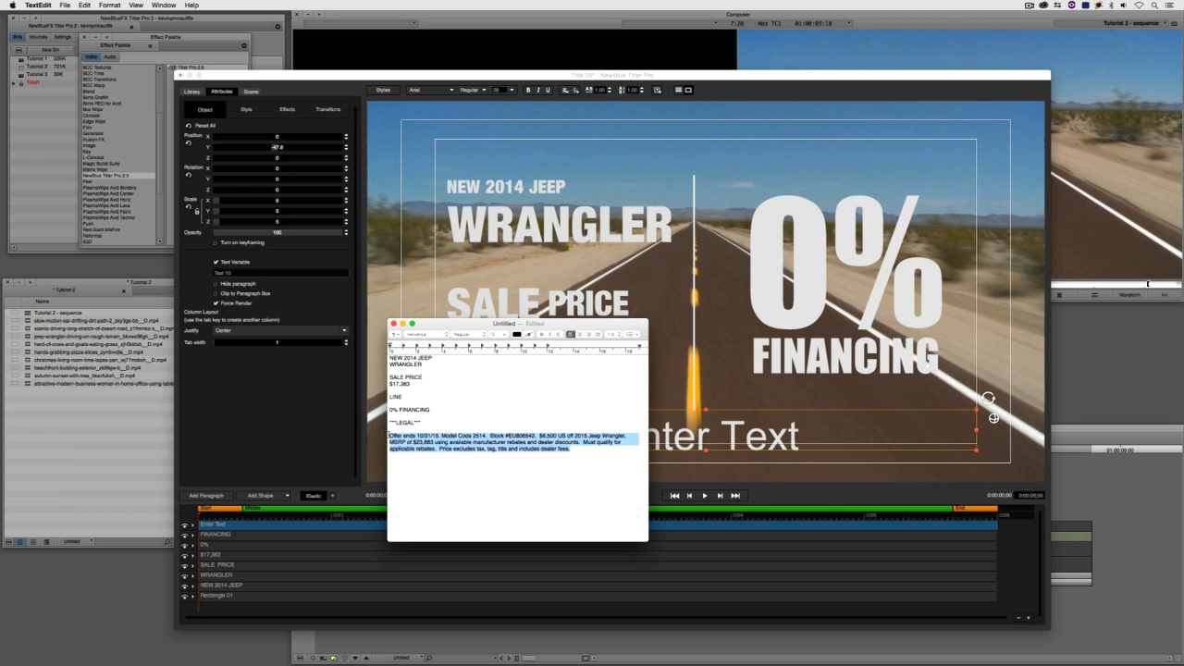
pyautogui.press('super+Tab')
pyautogui.doubleClick(652, 435)
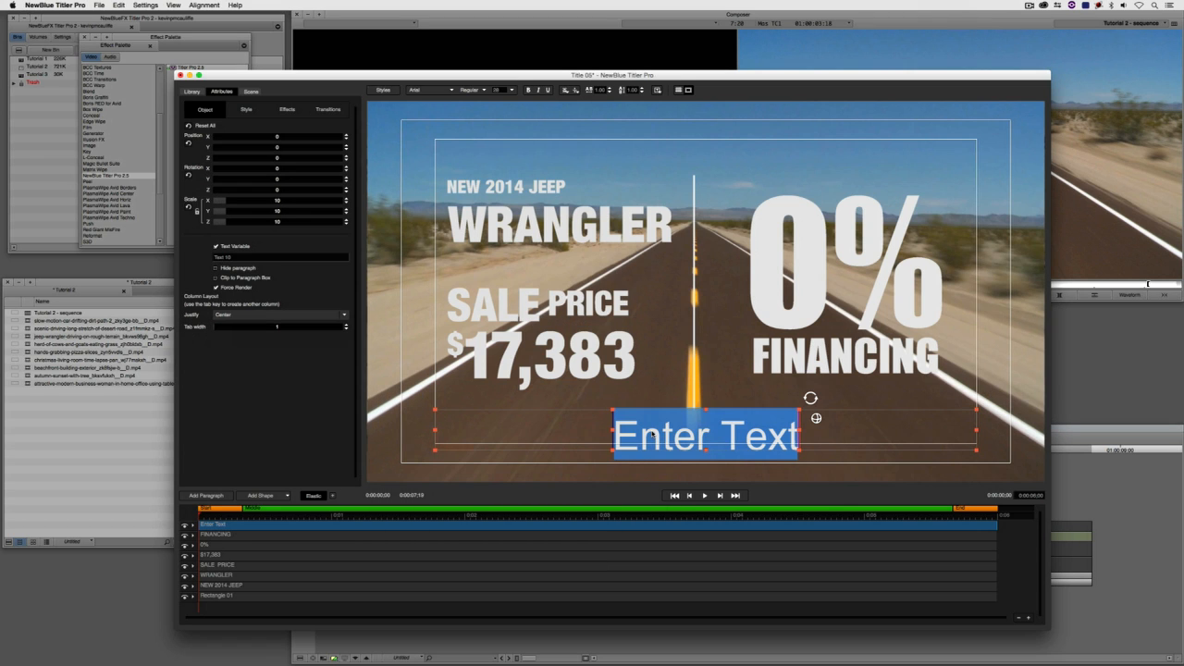
pyautogui.press('super+v')
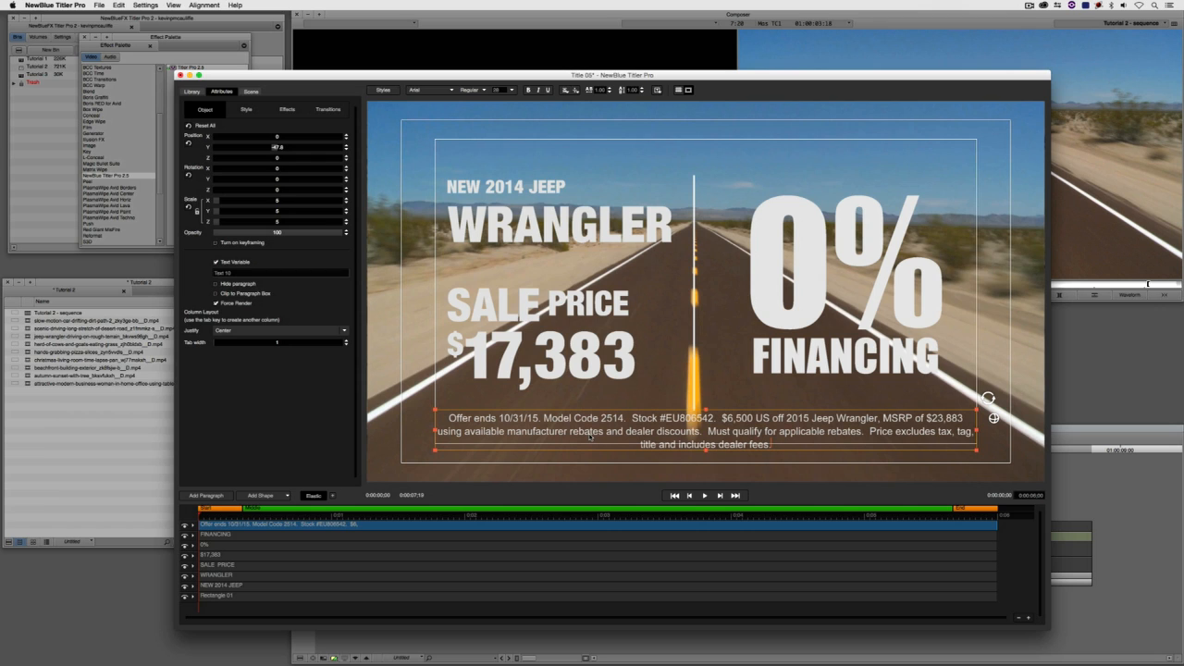
# Try pasting further copies of the legal text into the same box, and undo the extra copies.
pyautogui.press('super+v')
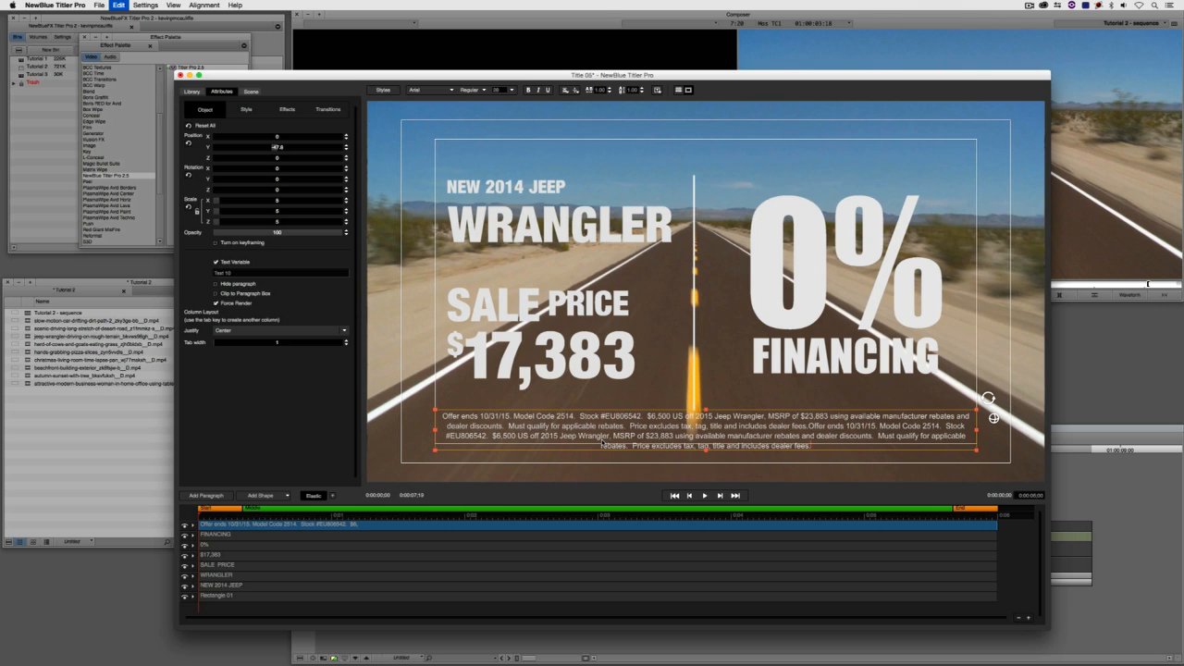
pyautogui.press('super+v')
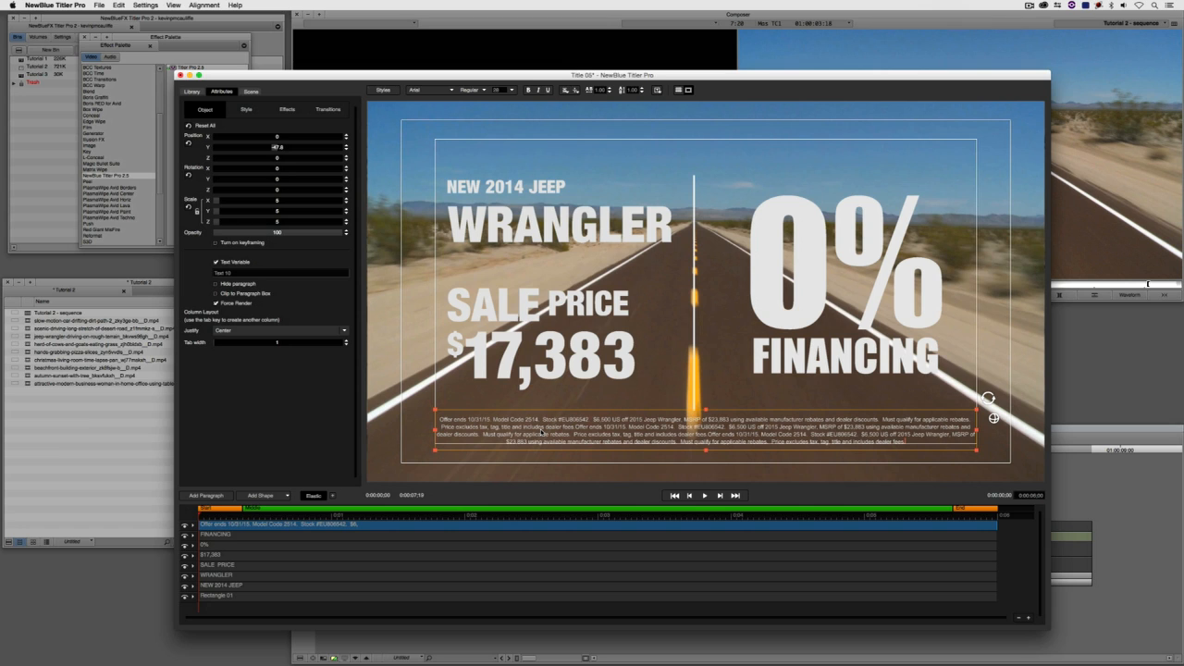
pyautogui.press('super+v')
pyautogui.press('super+z')
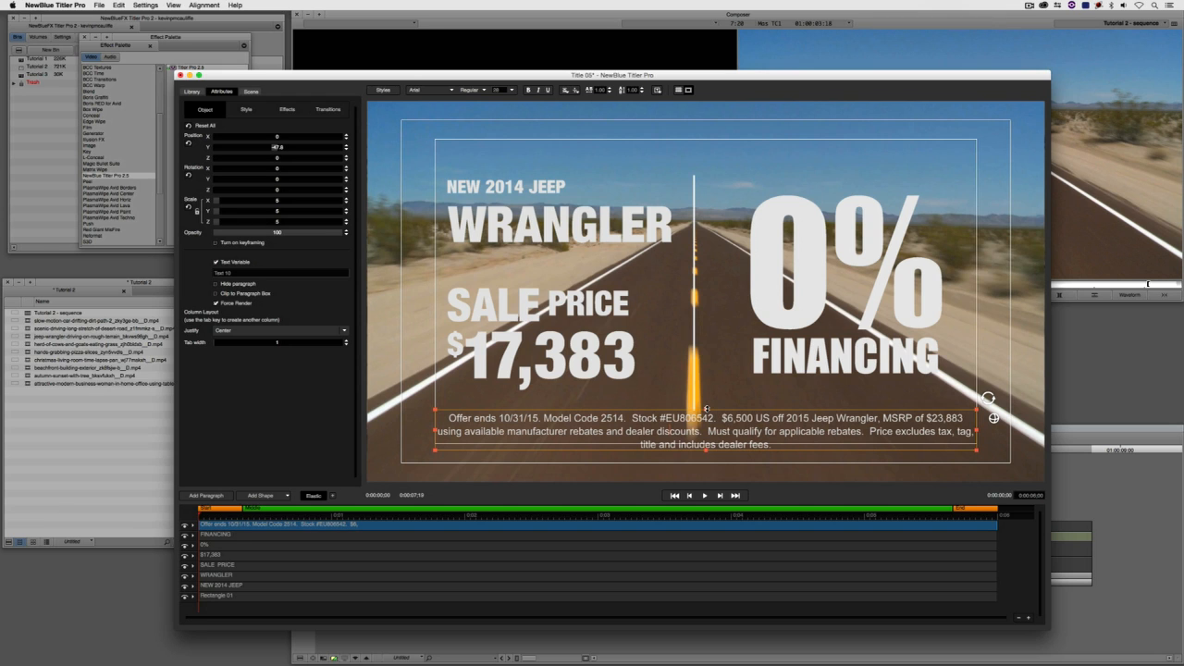
# Reduce the legal text box's height until the text fits on two small lines, and make the text bold.
pyautogui.moveTo(707, 409); pyautogui.dragTo(707, 420)
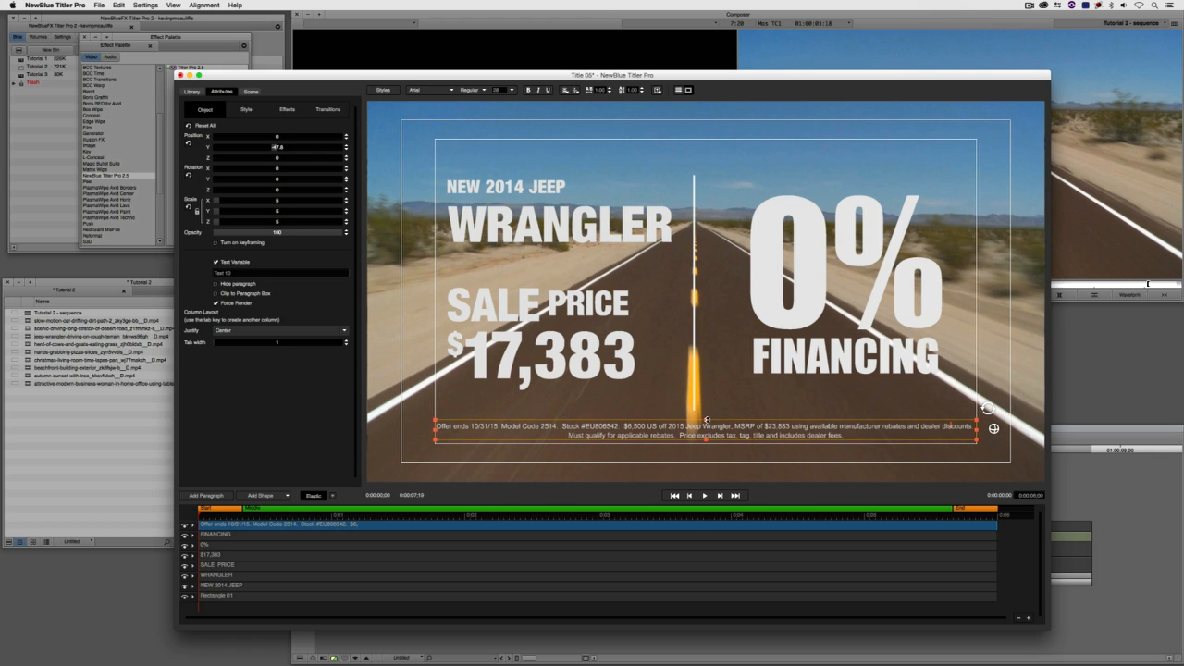
pyautogui.moveTo(707, 420); pyautogui.dragTo(707, 422)
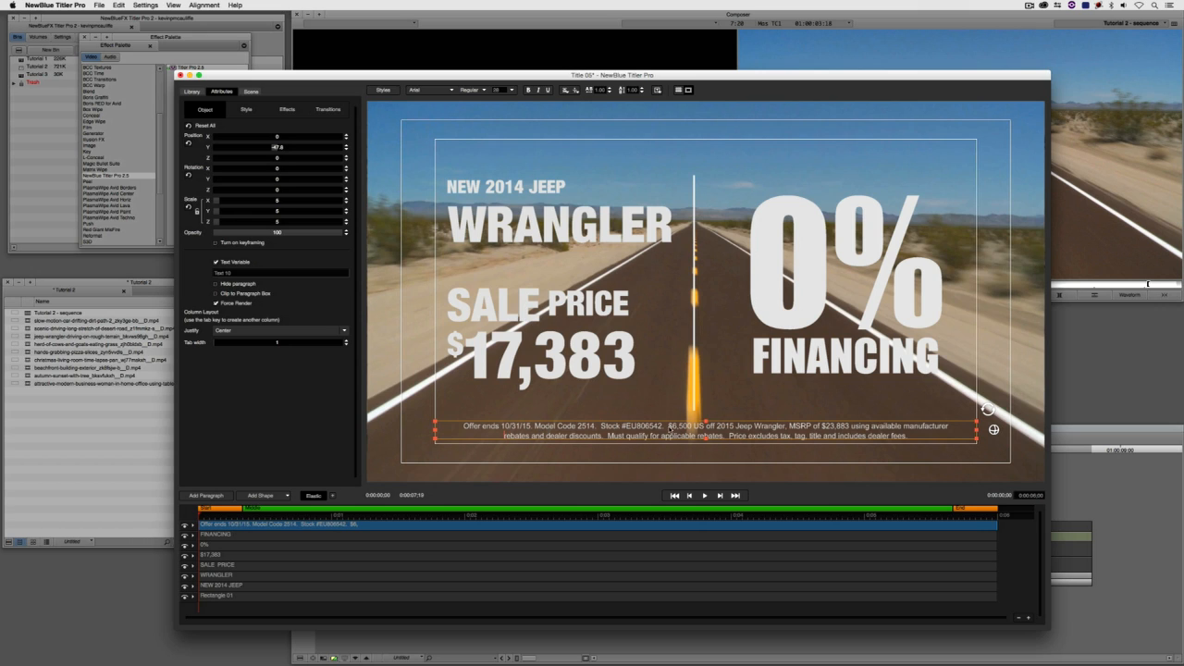
pyautogui.hotkey('ctrl', '-')
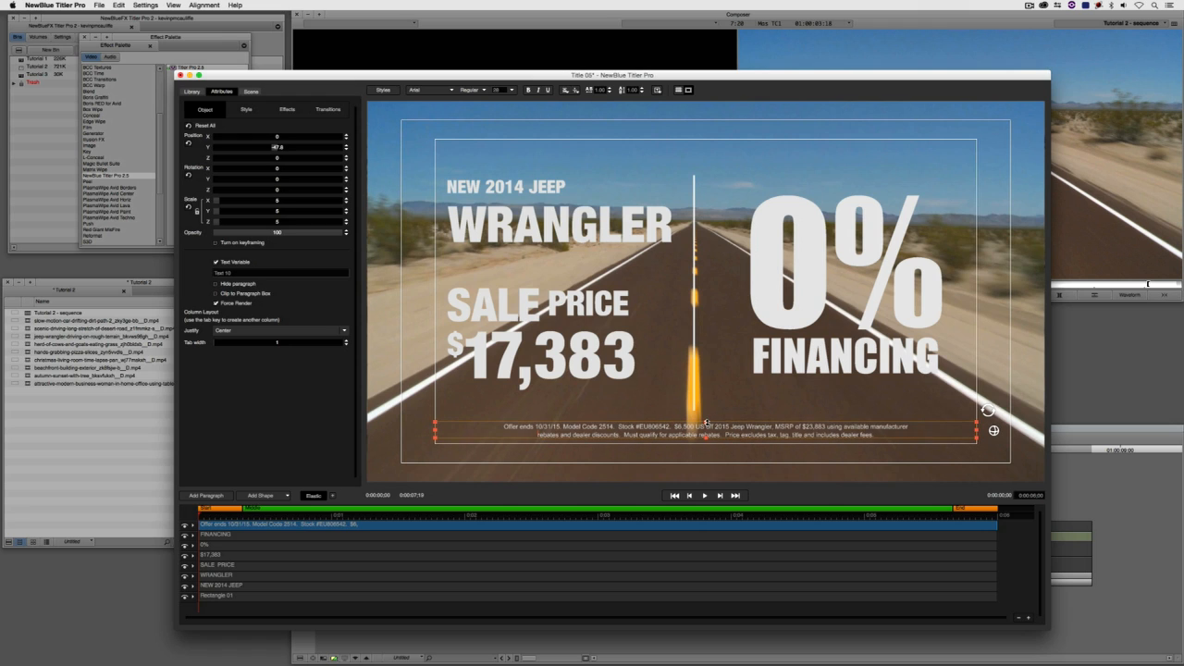
pyautogui.click(528, 89)
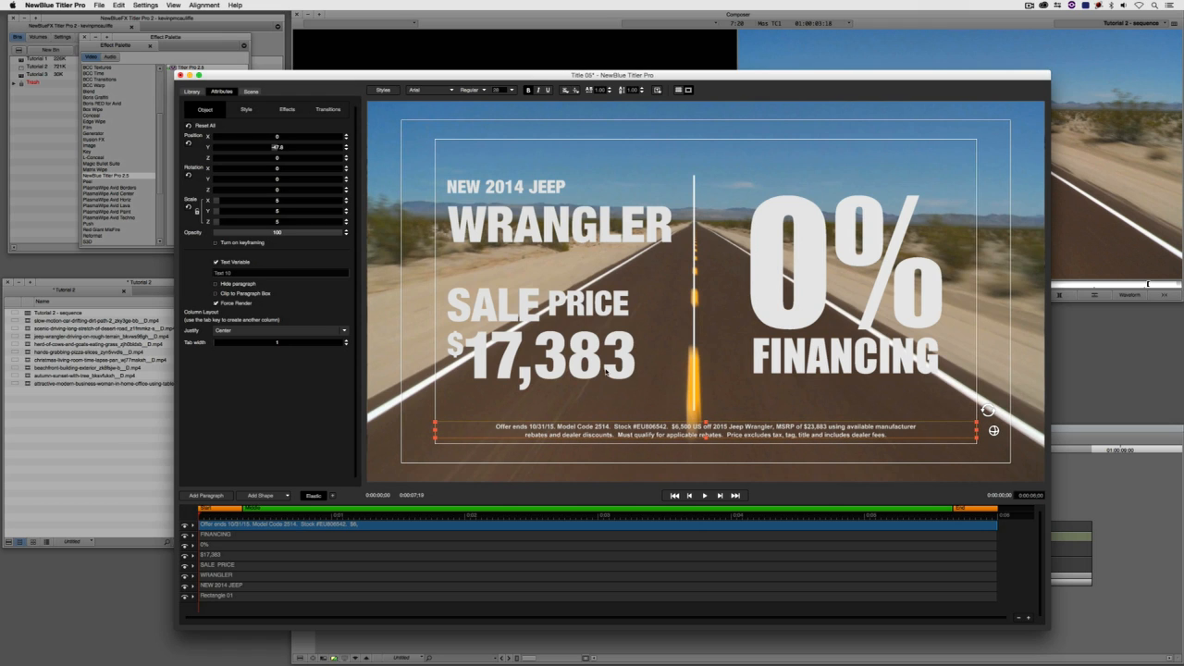
pyautogui.click(749, 457)
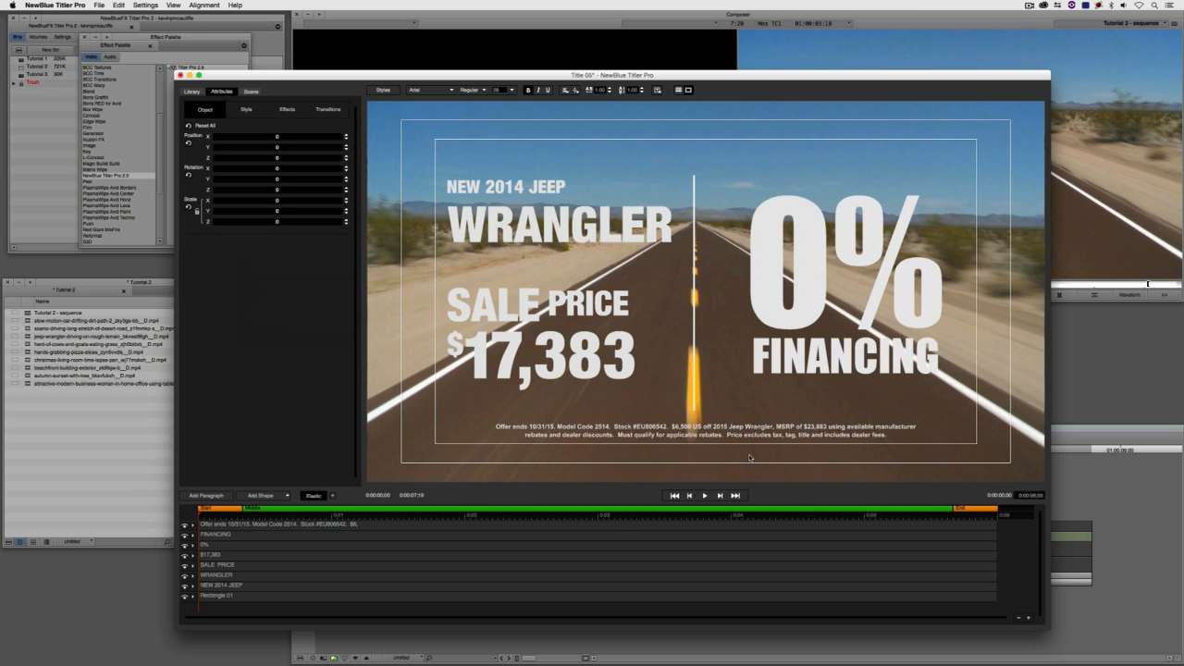
pyautogui.click(739, 436)
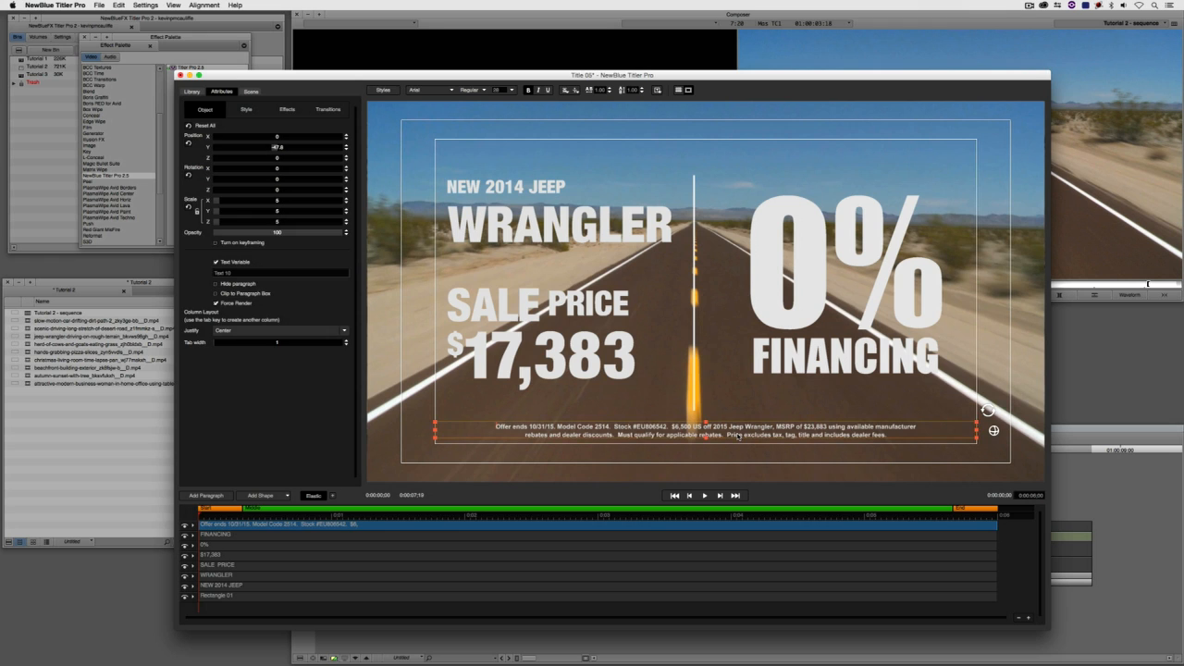
pyautogui.doubleClick(739, 436)
# Select every text paragraph together with the vertical divider line and add a 2D shadow to all of them.
pyautogui.click(526, 345)
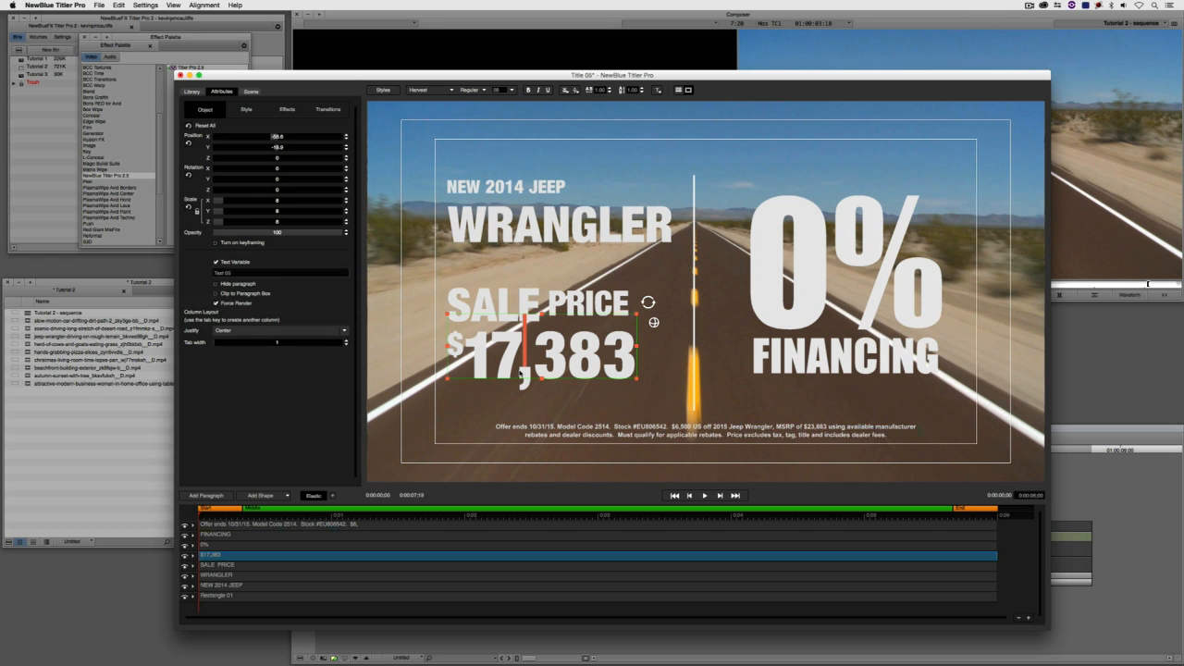
pyautogui.keyDown('shift'); pyautogui.click(538, 305); pyautogui.keyUp('shift')
pyautogui.keyDown('shift'); pyautogui.click(648, 226); pyautogui.keyUp('shift')
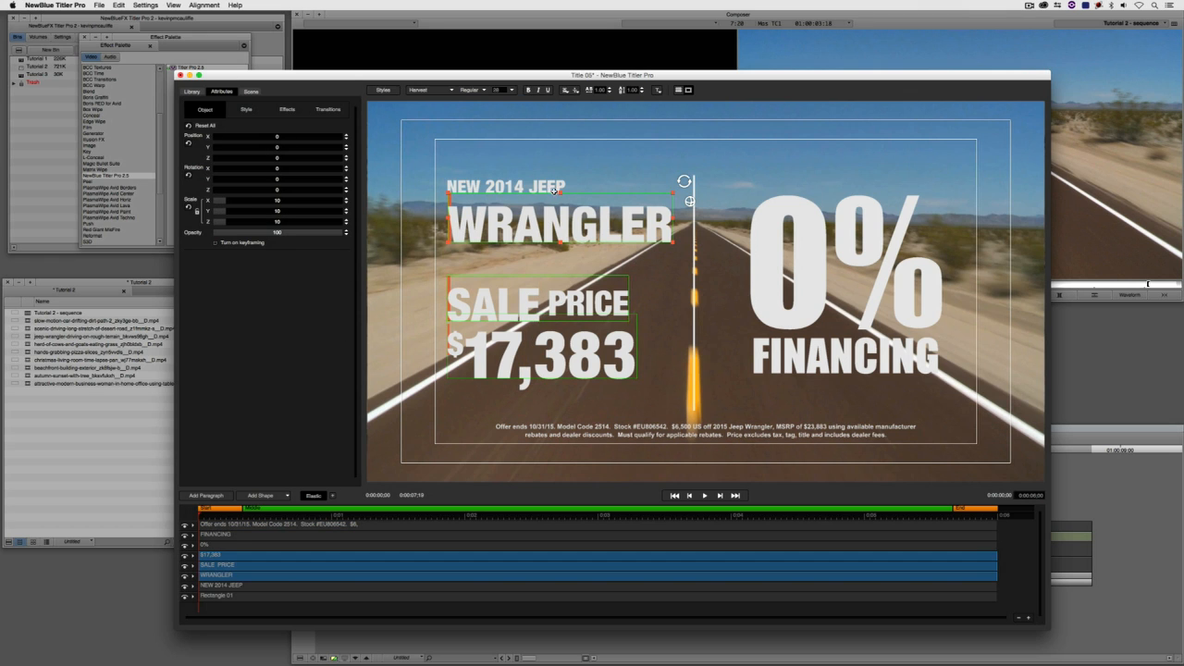
pyautogui.keyDown('shift'); pyautogui.click(555, 185); pyautogui.keyUp('shift')
pyautogui.keyDown('shift'); pyautogui.click(754, 216); pyautogui.keyUp('shift')
pyautogui.keyDown('shift'); pyautogui.click(775, 359); pyautogui.keyUp('shift')
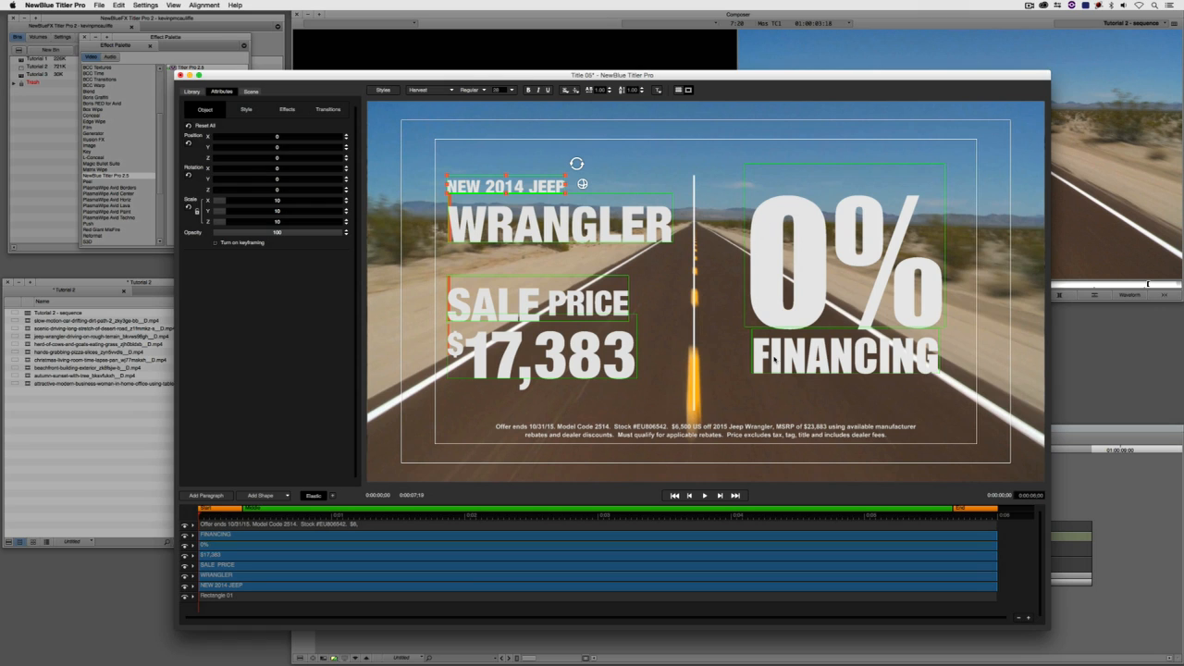
pyautogui.keyDown('shift'); pyautogui.click(744, 427); pyautogui.keyUp('shift')
pyautogui.keyDown('shift'); pyautogui.click(696, 387); pyautogui.keyUp('shift')
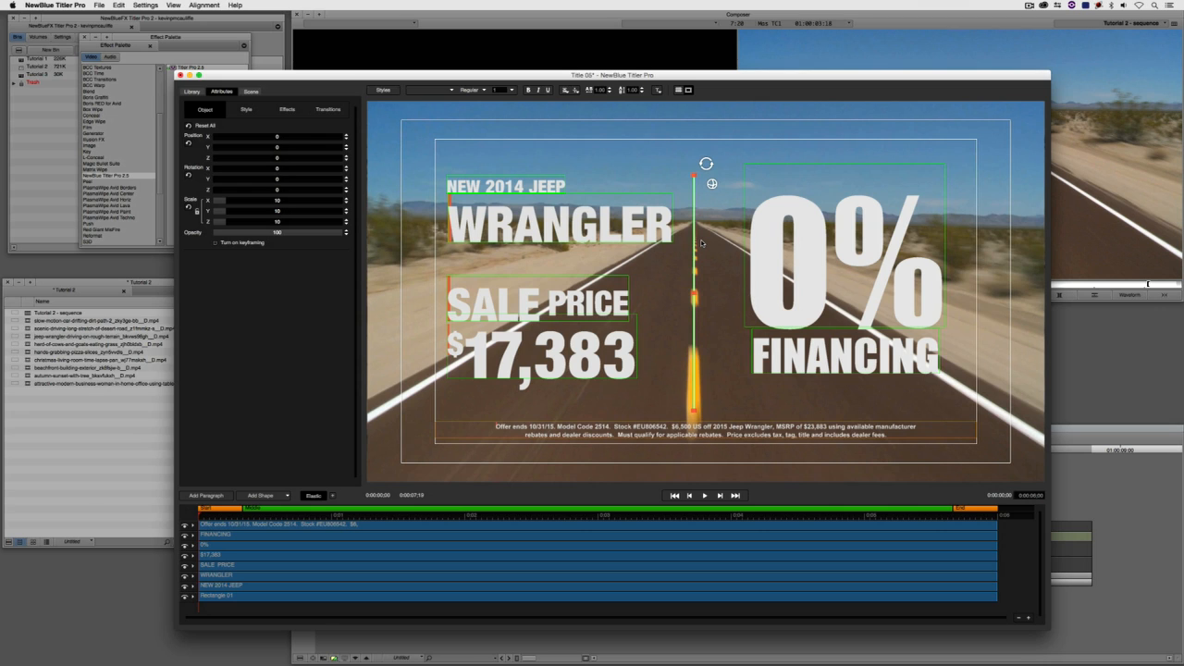
pyautogui.click(264, 109)
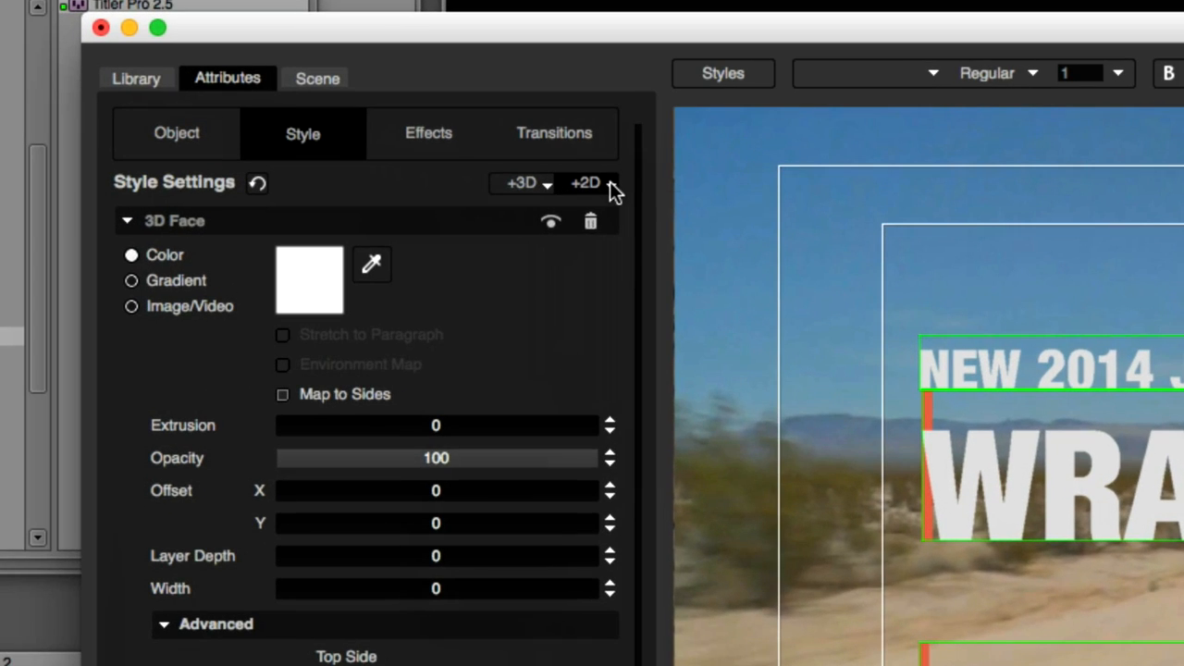
pyautogui.click(343, 126)
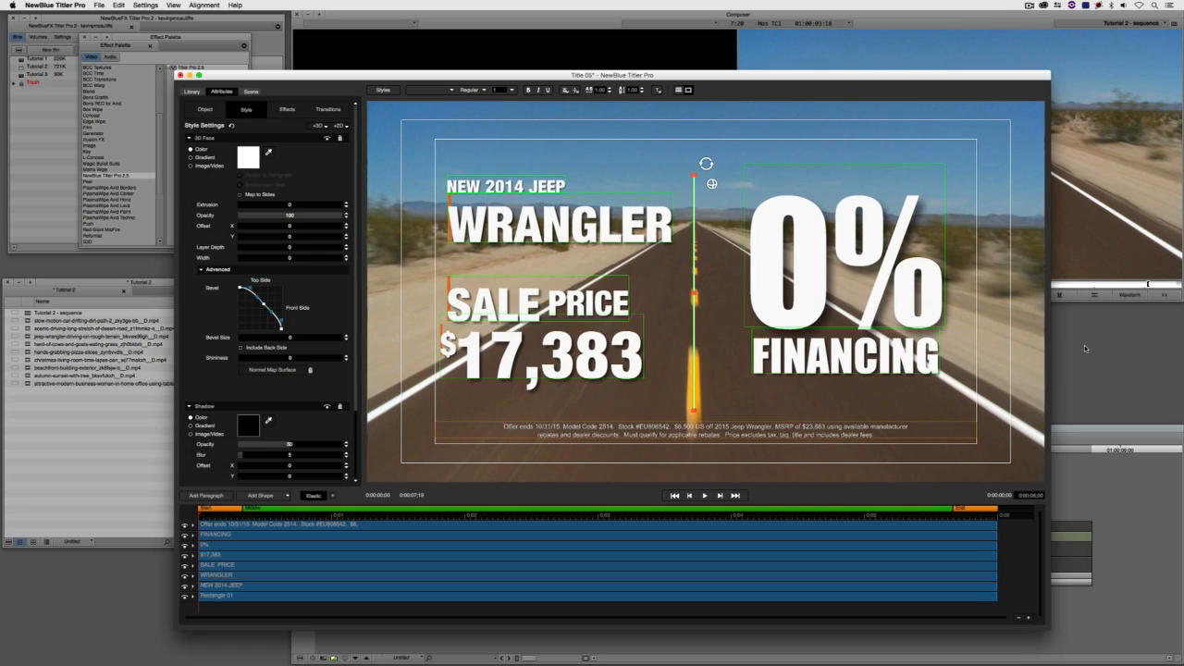
# Name the text variable of the NEW 2014 JEEP paragraph "Car Make".
pyautogui.click(248, 611)
pyautogui.click(239, 589)
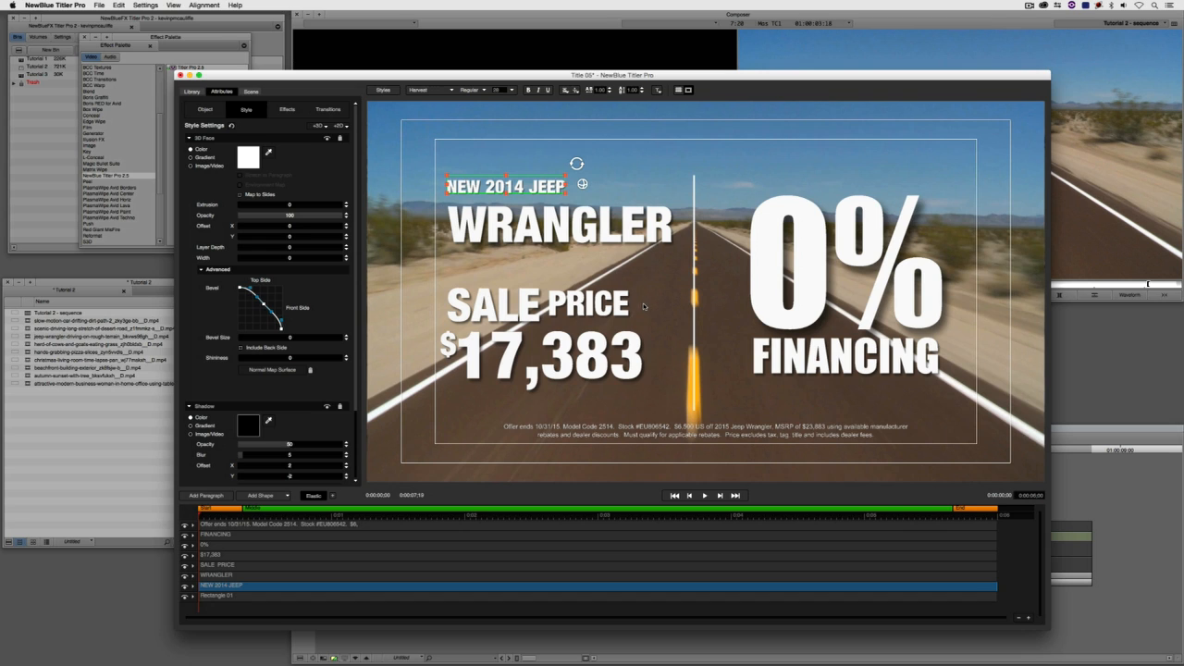
pyautogui.click(204, 111)
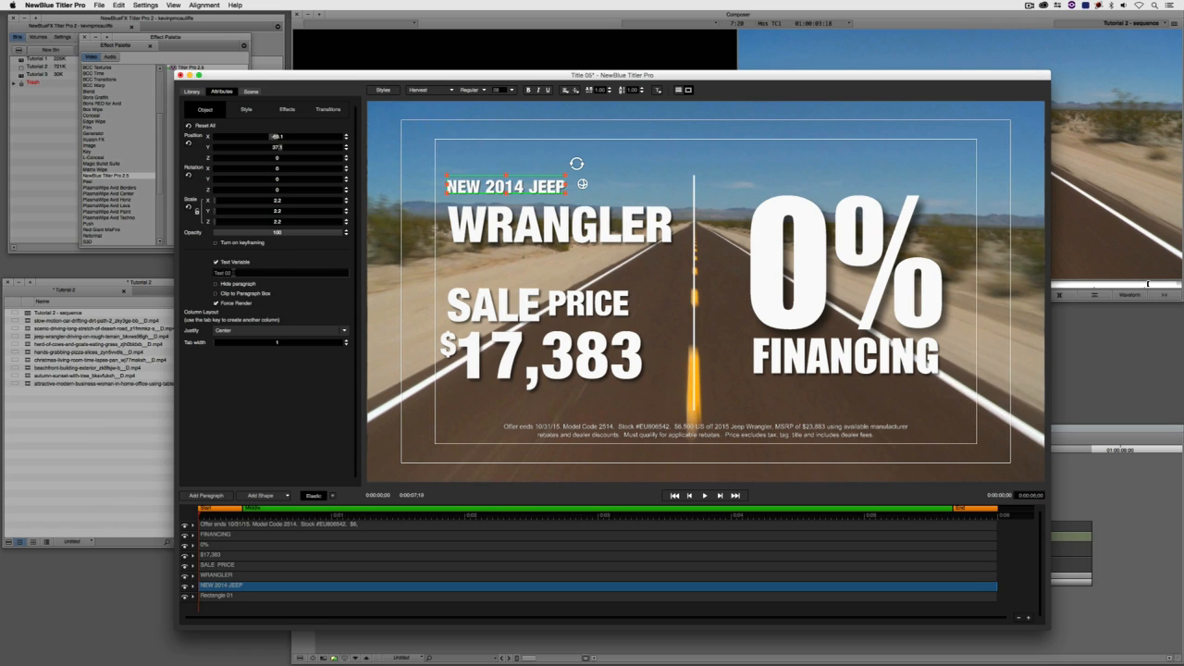
pyautogui.click(234, 273)
pyautogui.press('BackSpace')
pyautogui.write('CAR')
pyautogui.press('BackSpace')
pyautogui.press('BackSpace')
# Name the WRANGLER paragraph's text variable "Car Model" and the SALE PRICE paragraph's variable "Sale Price ***DO NOT ALTER***".
pyautogui.click(236, 574)
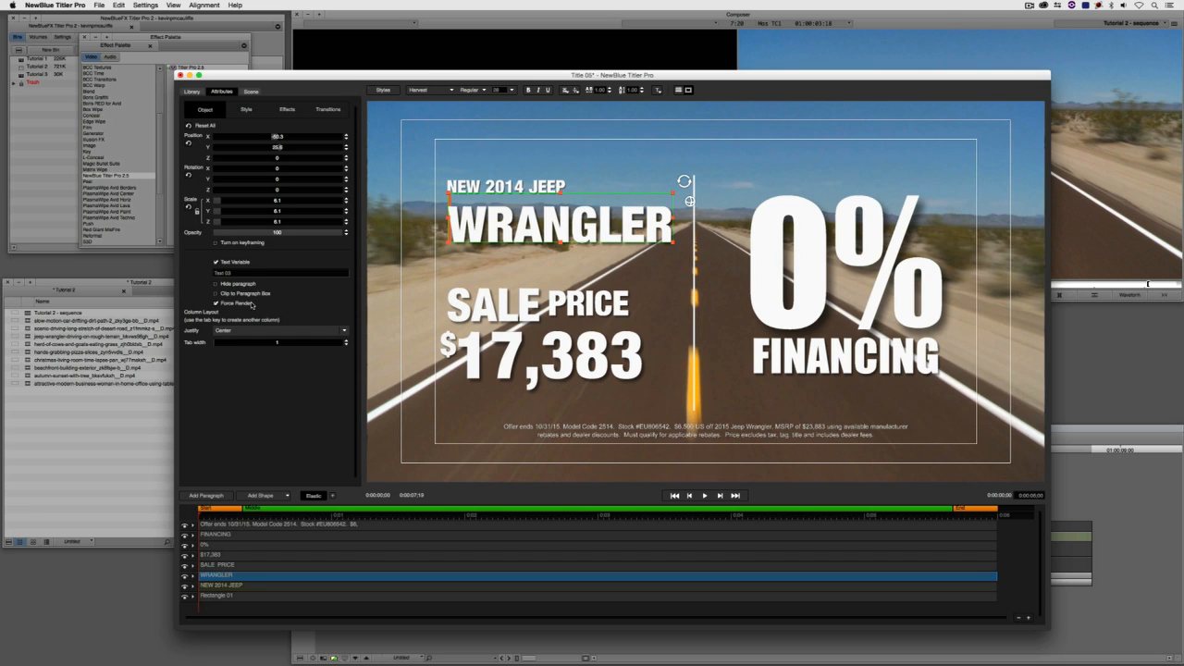
pyautogui.click(248, 270)
pyautogui.write('Car Model')
pyautogui.click(233, 567)
pyautogui.click(222, 272)
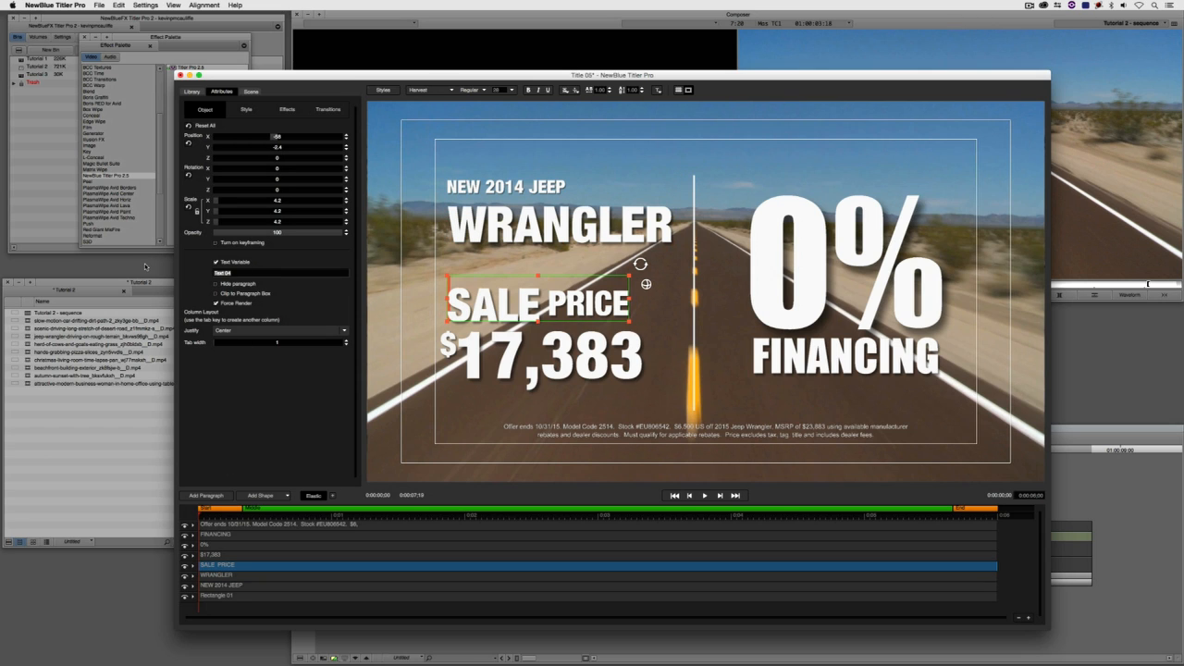
pyautogui.write('D')
pyautogui.write('***DO NOT ALTER')
# Name the $17,383 paragraph's text variable "Price" and the 0% paragraph's variable "Percentage".
pyautogui.click(482, 342)
pyautogui.click(260, 275)
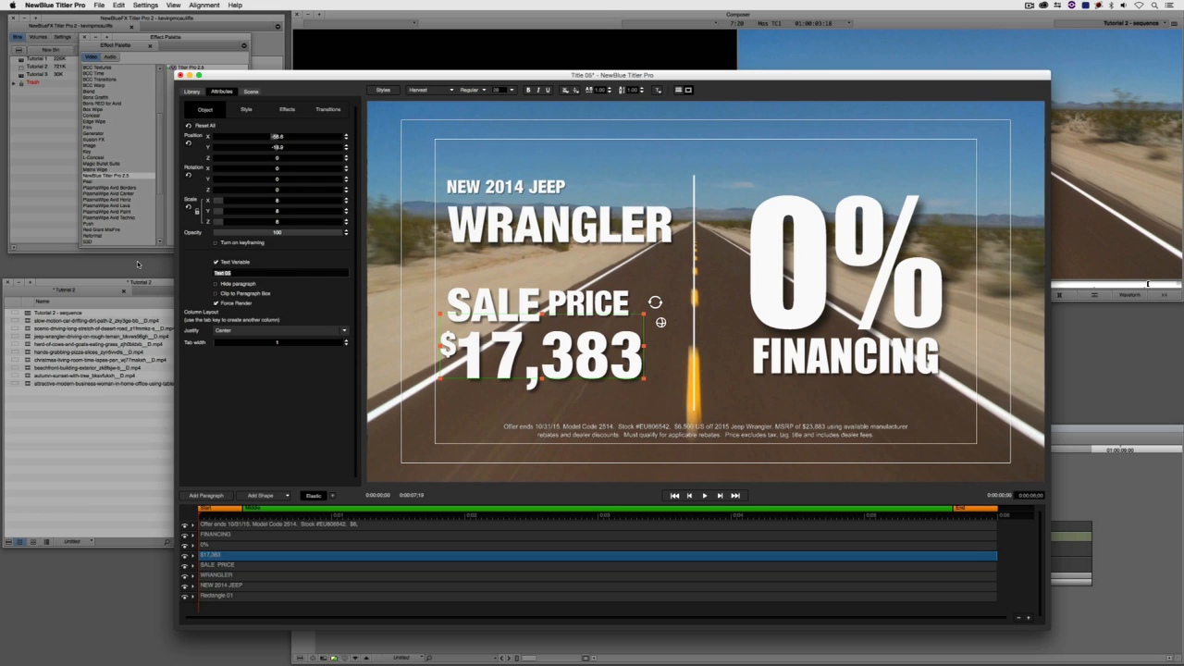
pyautogui.write('Price')
pyautogui.click(778, 319)
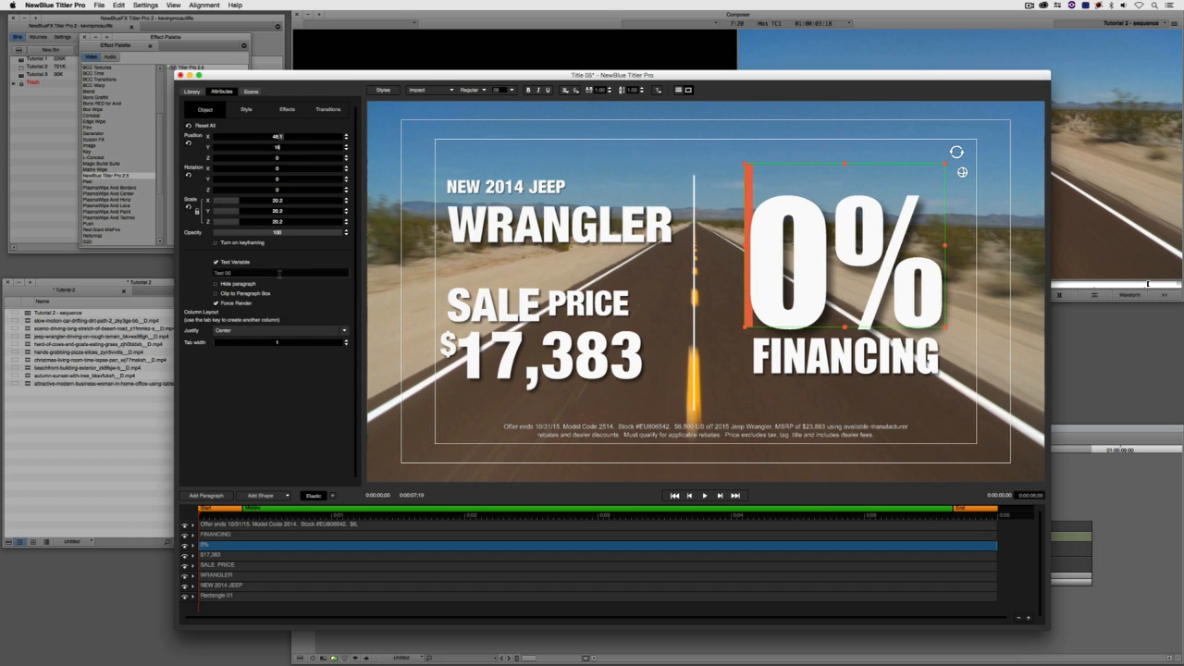
pyautogui.write('Pct')
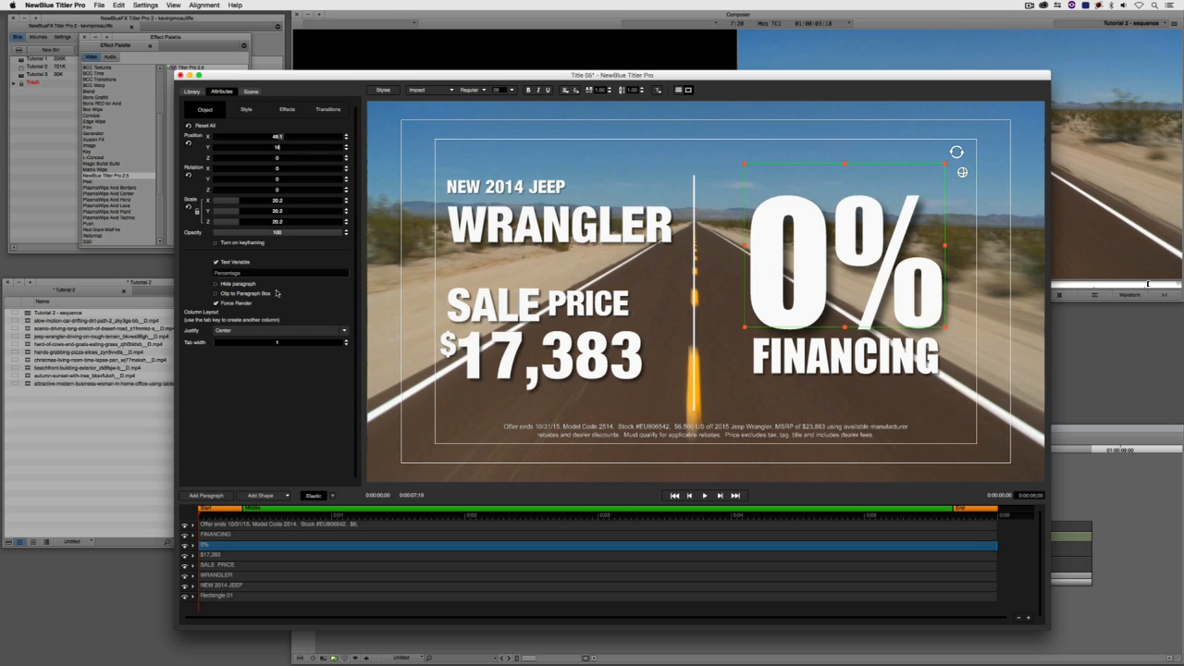
# Name the FINANCING paragraph's text variable "Financing ***DO NOT ALTER***", copying the warning suffix from the SALE PRICE variable.
pyautogui.click(808, 368)
pyautogui.moveTo(248, 273); pyautogui.dragTo(132, 265)
pyautogui.write('Financing')
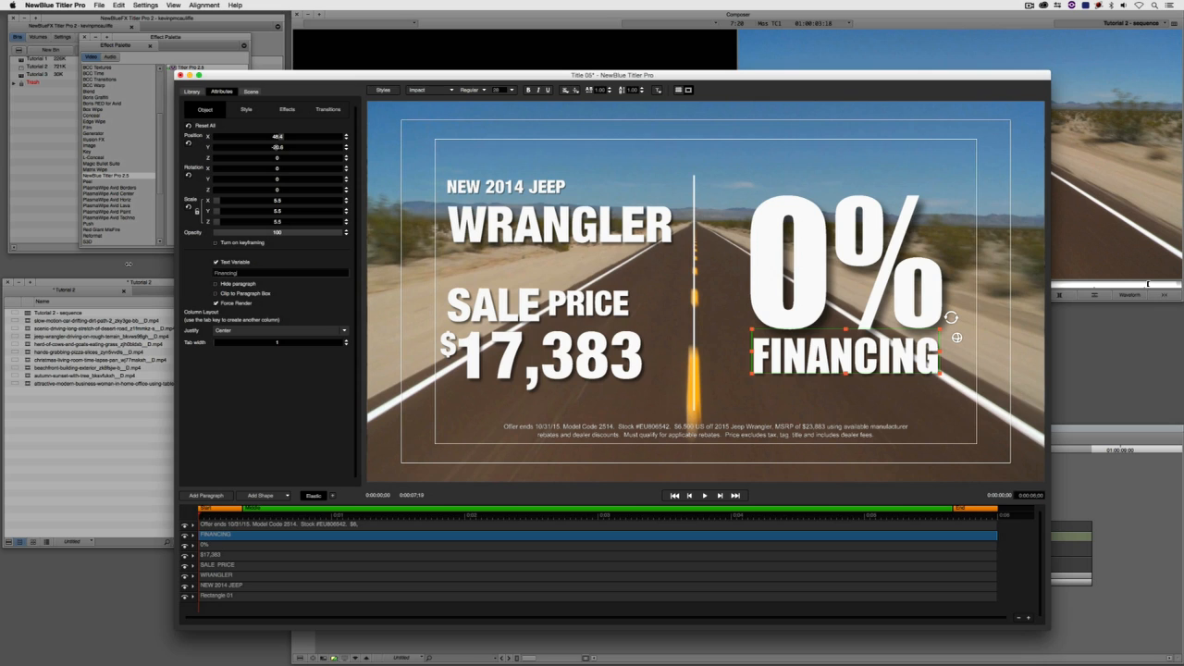
pyautogui.click(521, 304)
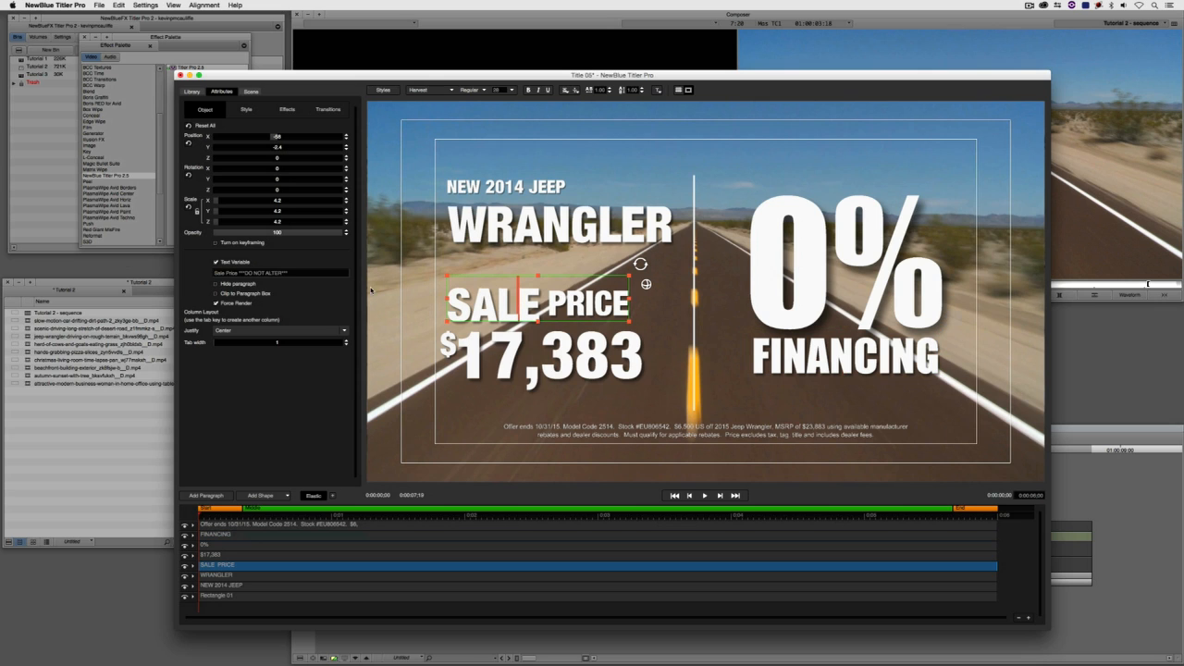
pyautogui.moveTo(241, 273); pyautogui.dragTo(316, 277)
pyautogui.press('super+c')
pyautogui.press('super+z')
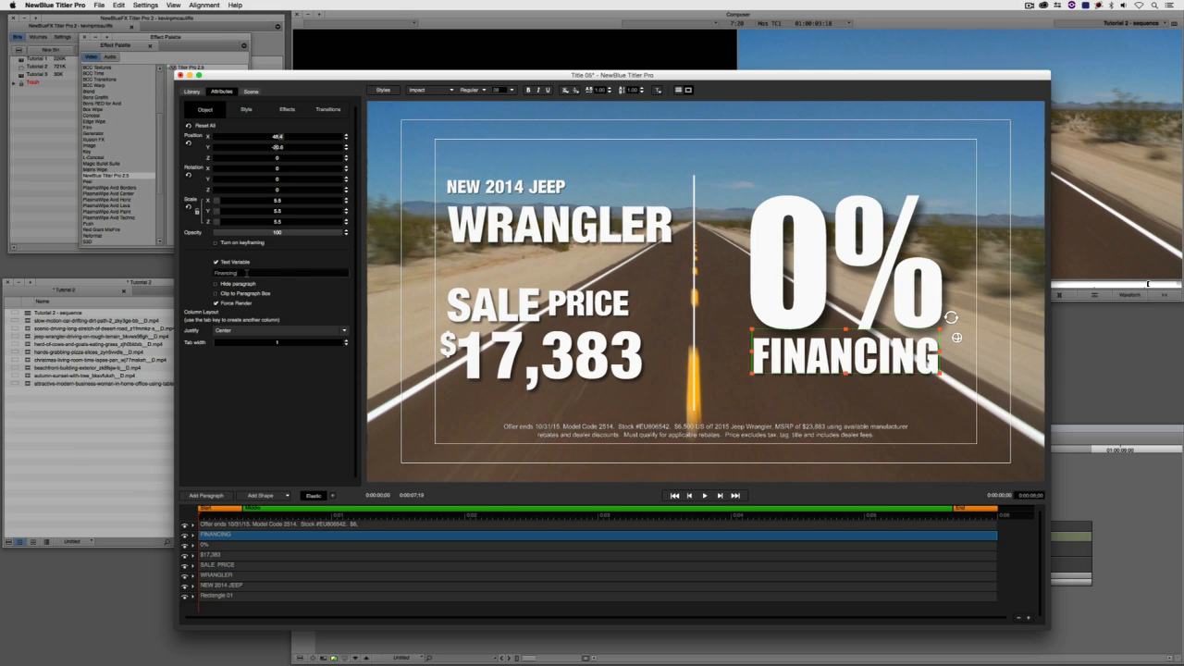
pyautogui.click(246, 273)
pyautogui.press('super+v')
# Name the disclaimer paragraph's text variable "Legal", and close the title with its changes saved.
pyautogui.click(628, 426)
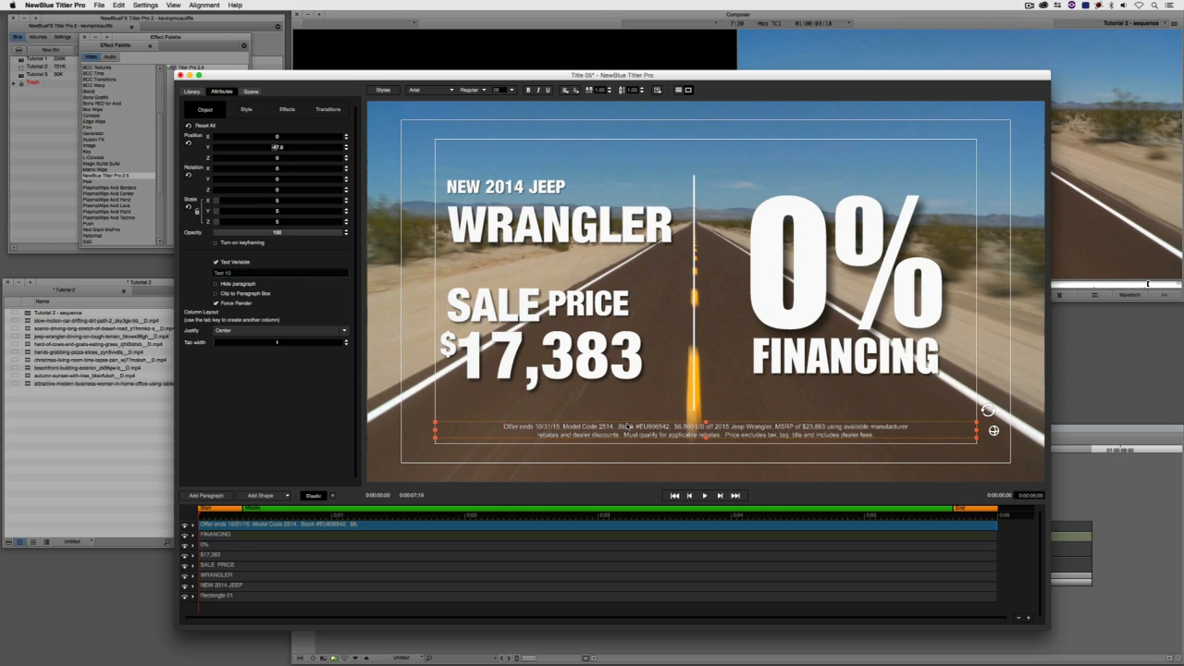
pyautogui.press('BackSpace')
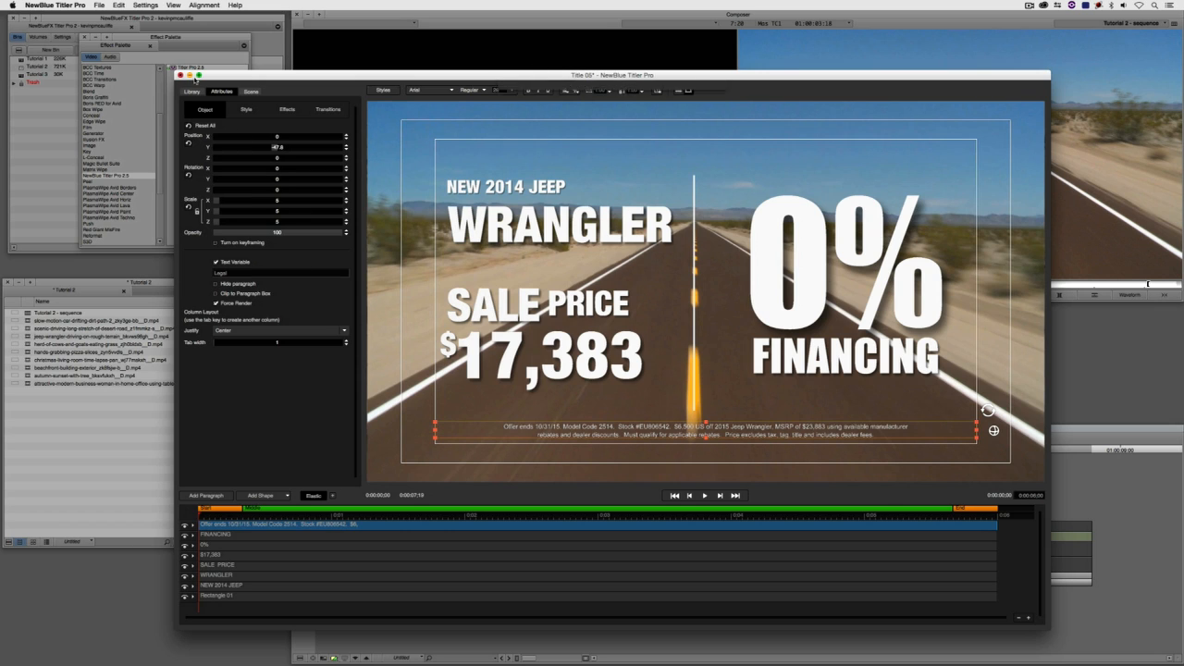
pyautogui.click(182, 74)
pyautogui.click(611, 129)
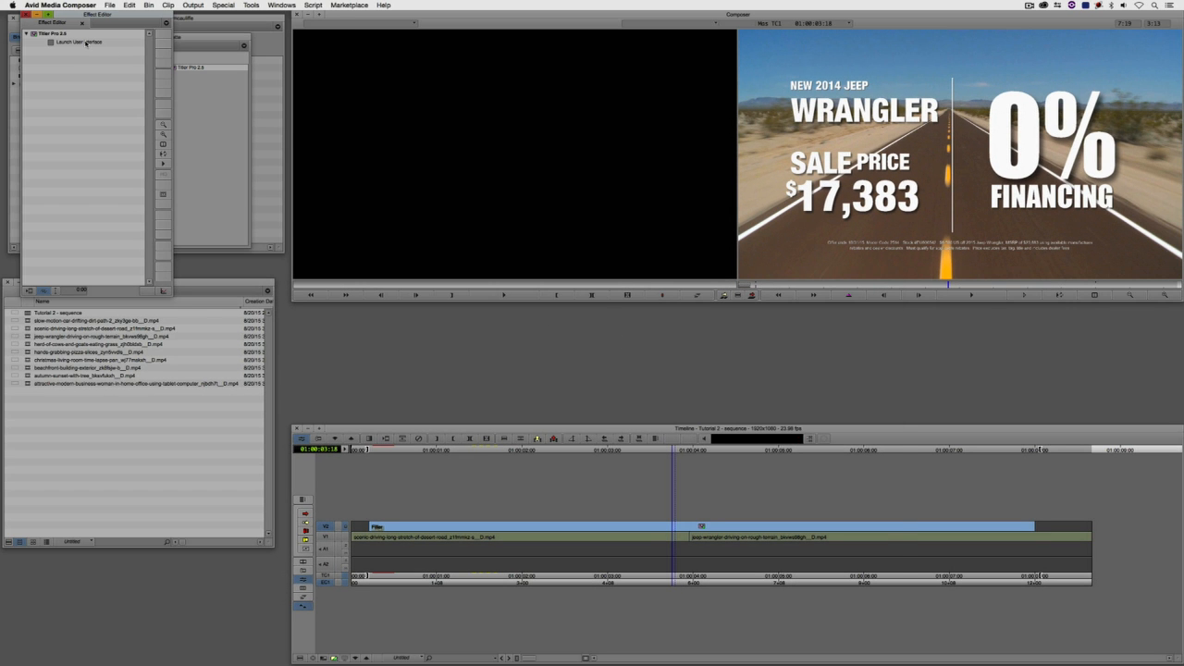
# Reopen the title from Avid's Effect Editor and set Car Model to CHEROKEE and Price to $19,995 in Quick Edit.
pyautogui.click(85, 43)
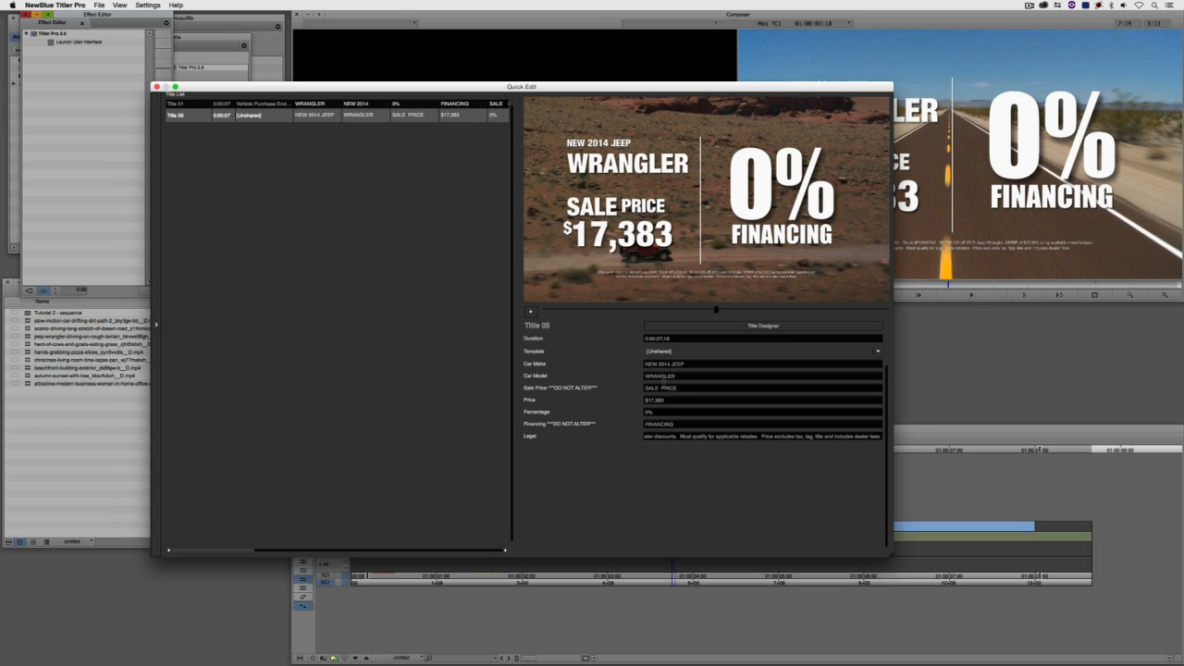
pyautogui.click(666, 400)
pyautogui.click(668, 399)
pyautogui.click(632, 375)
pyautogui.write('CHEROKEE')
pyautogui.moveTo(653, 399); pyautogui.dragTo(663, 400)
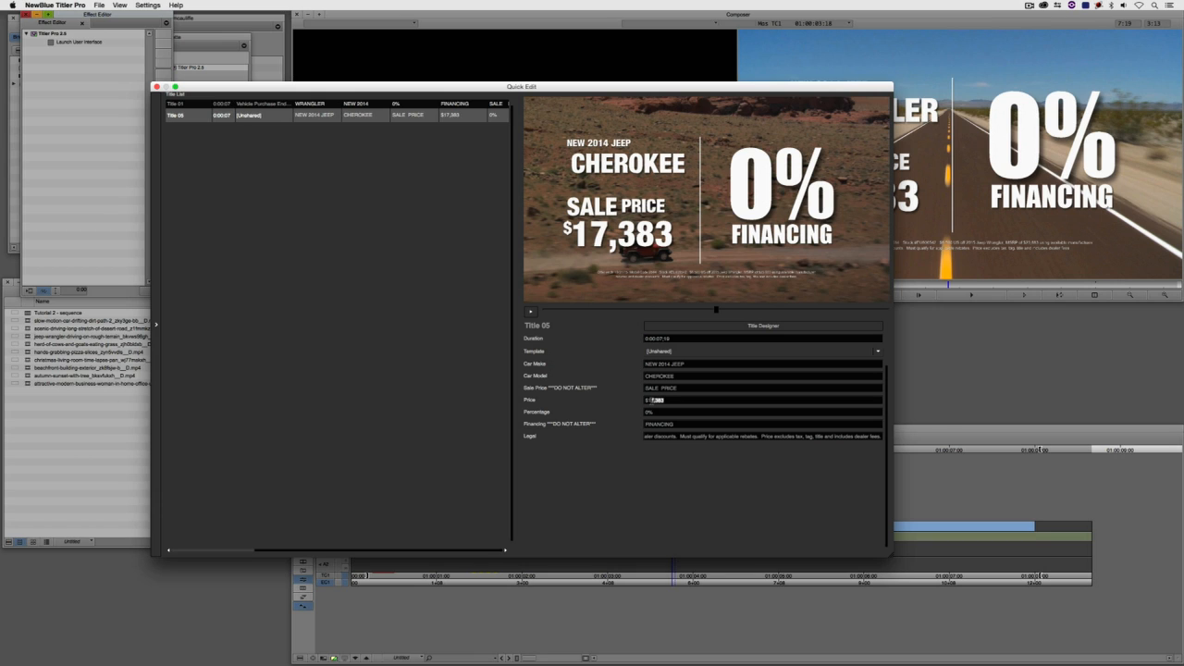
pyautogui.write('8,995')
pyautogui.press('Return')
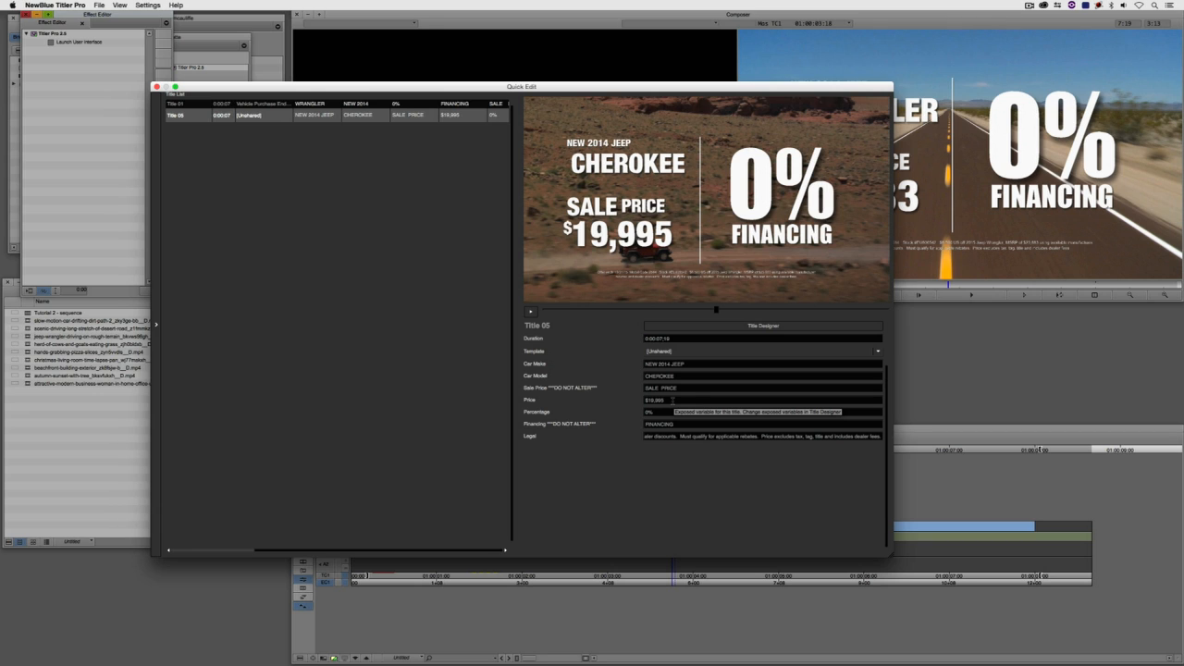
# Set the Car Model value back to WRANGLER.
pyautogui.click(649, 375)
pyautogui.write('WRANGLER')
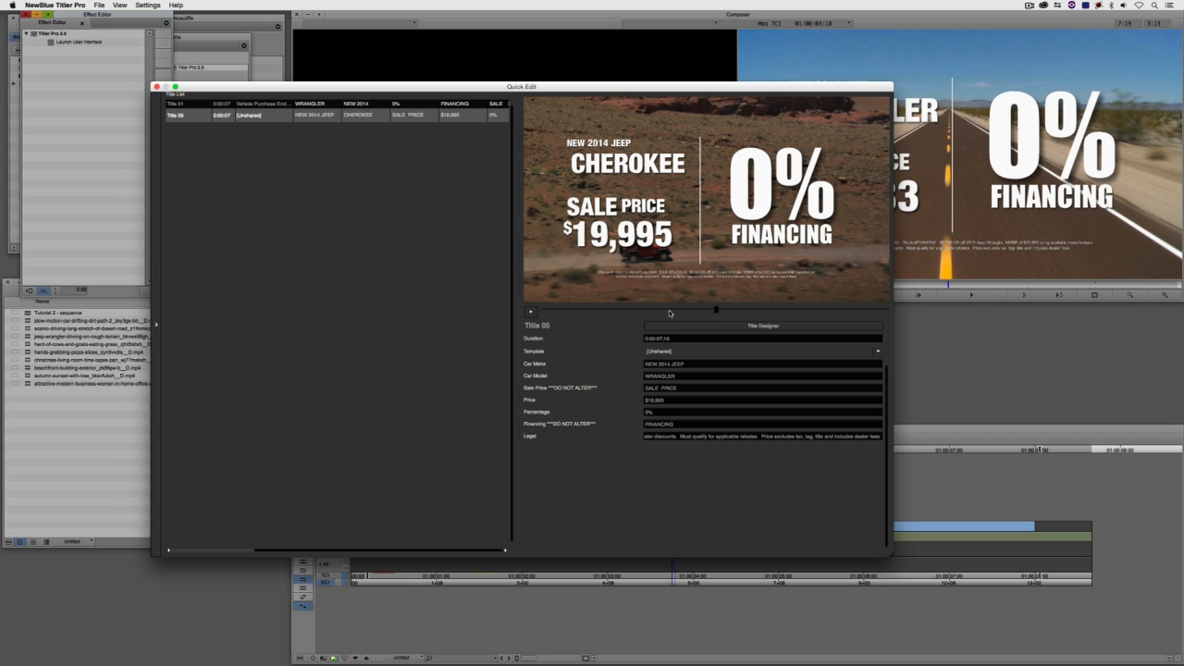
pyautogui.press('Tab')
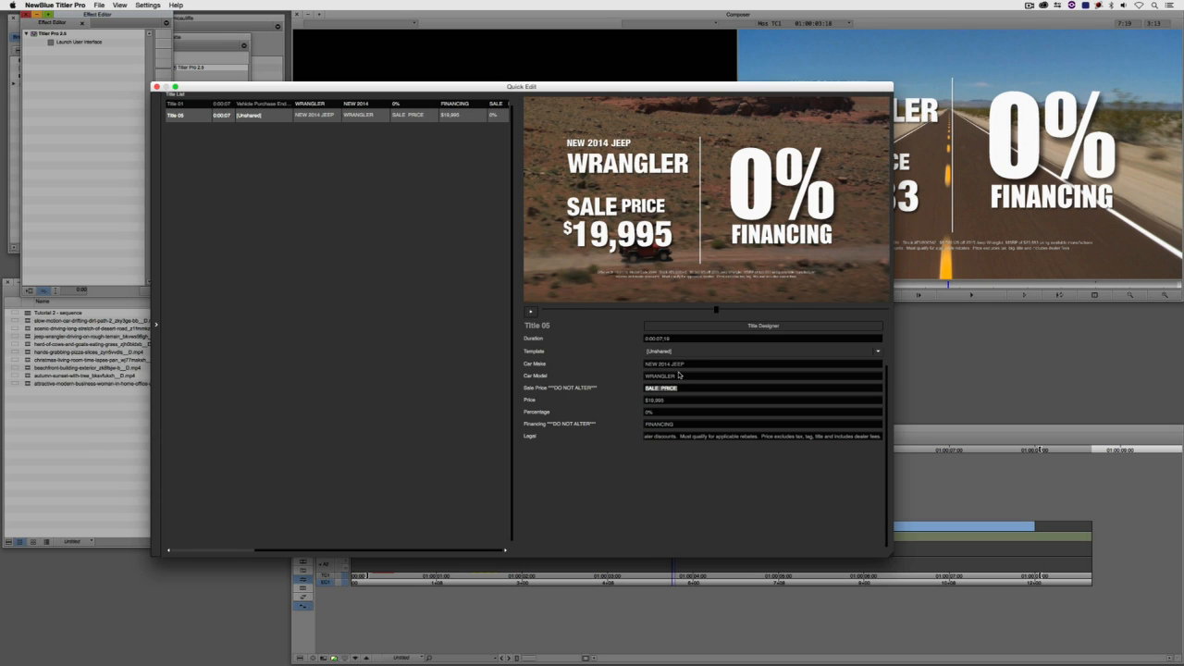
pyautogui.click(682, 376)
# Open the title in the Title Designer, justify the WRANGLER paragraph to Left, and close the designer.
pyautogui.click(743, 328)
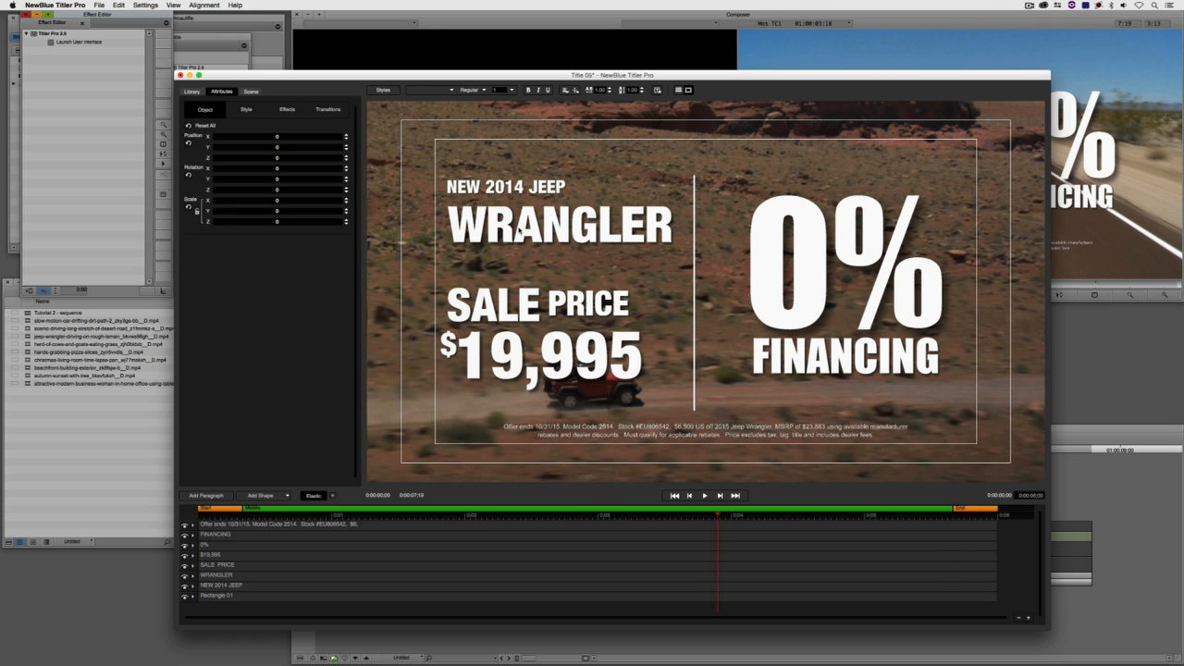
pyautogui.click(524, 231)
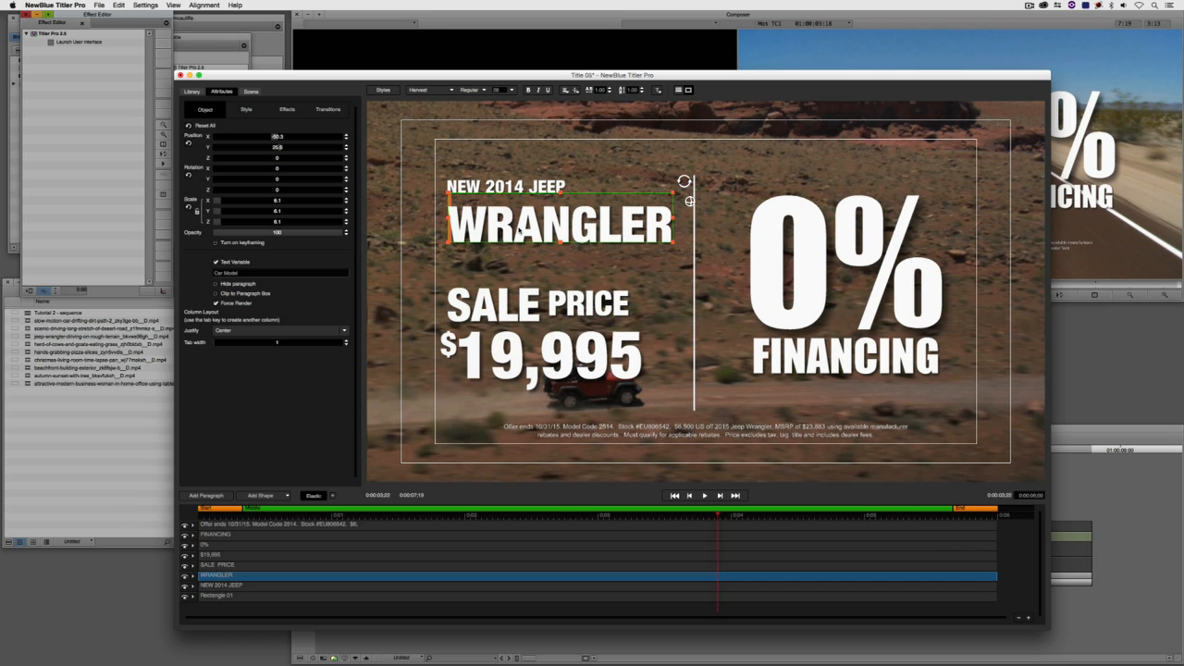
pyautogui.click(511, 230)
pyautogui.doubleClick(511, 230)
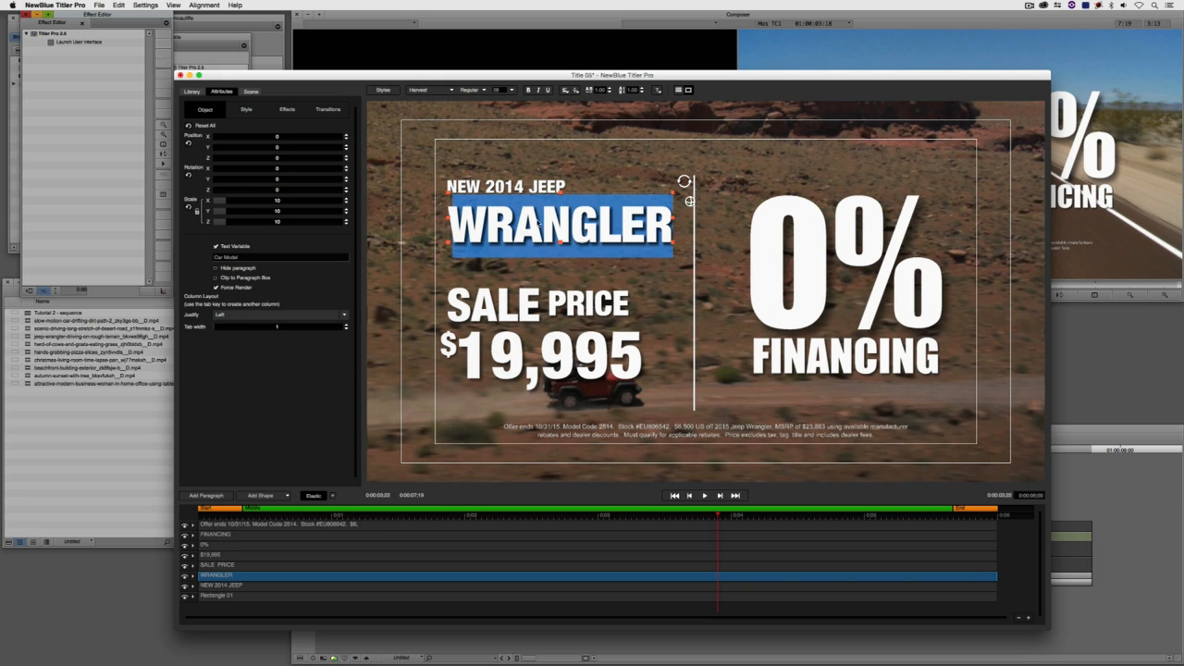
pyautogui.click(539, 226)
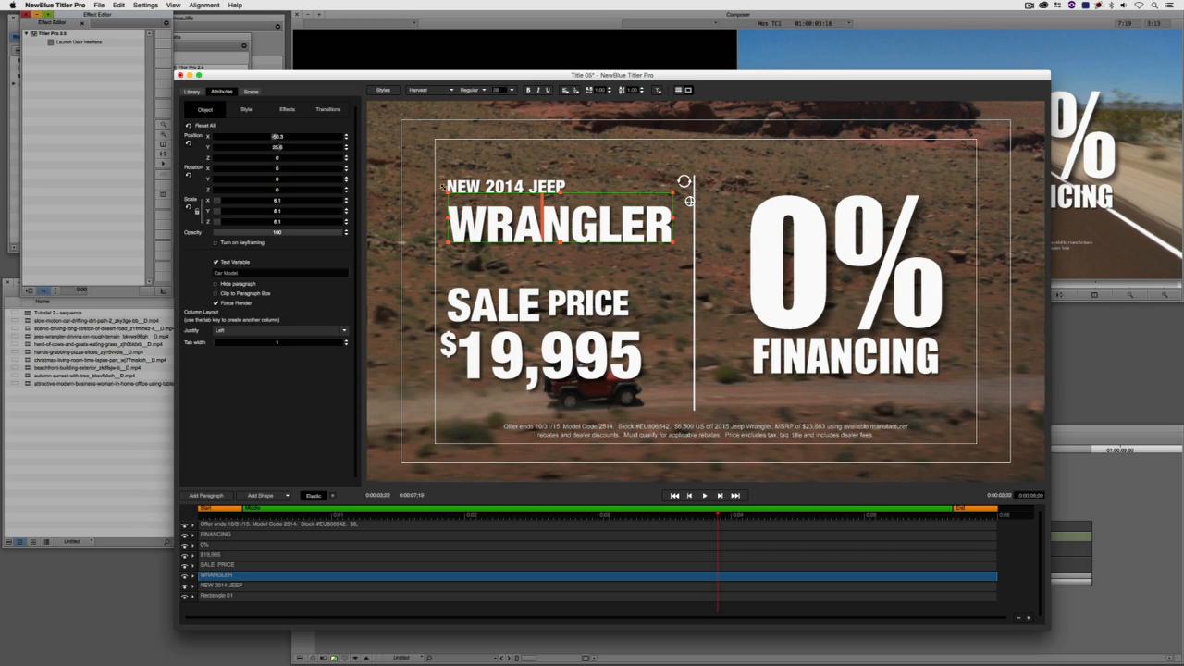
pyautogui.click(181, 74)
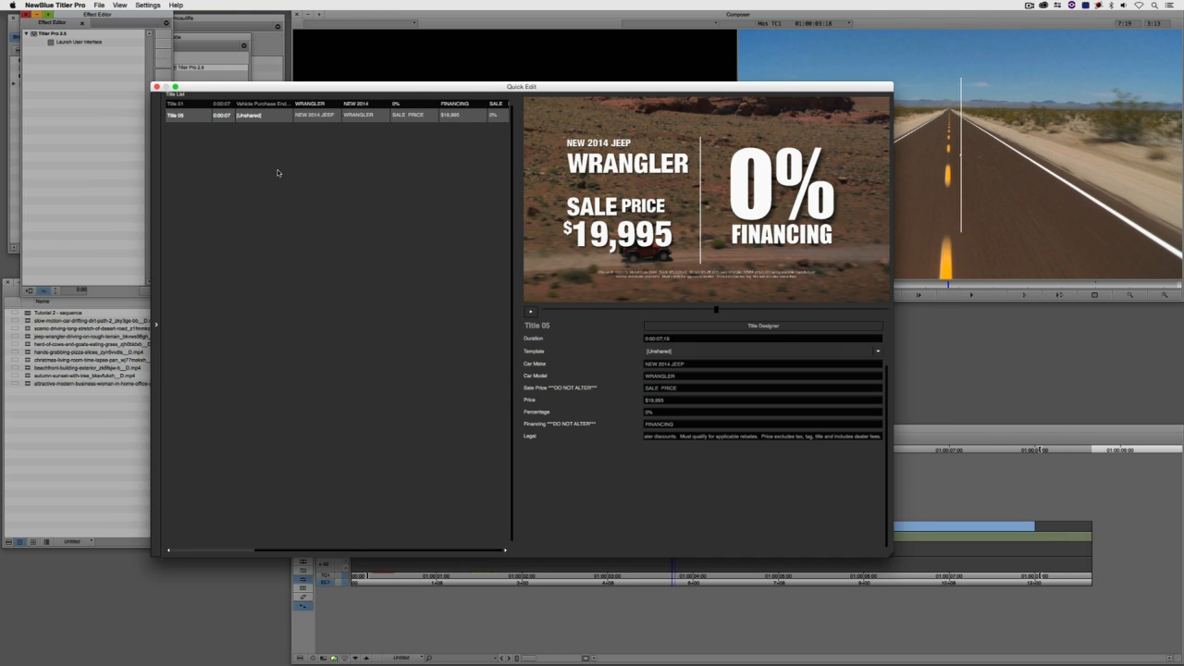
# Set Car Model to CHEROKEE and Percentage to 1% in Quick Edit.
pyautogui.doubleClick(688, 376)
pyautogui.write('chalcherokee')
pyautogui.press('Tab')
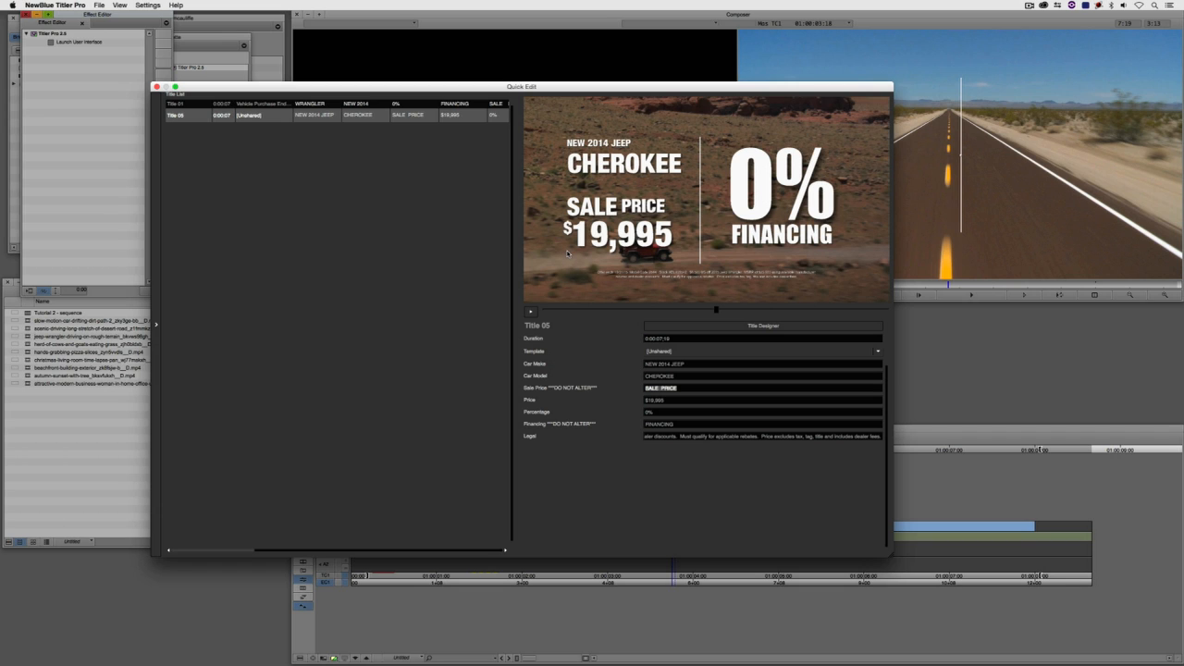
pyautogui.click(645, 411)
pyautogui.press('Tab')
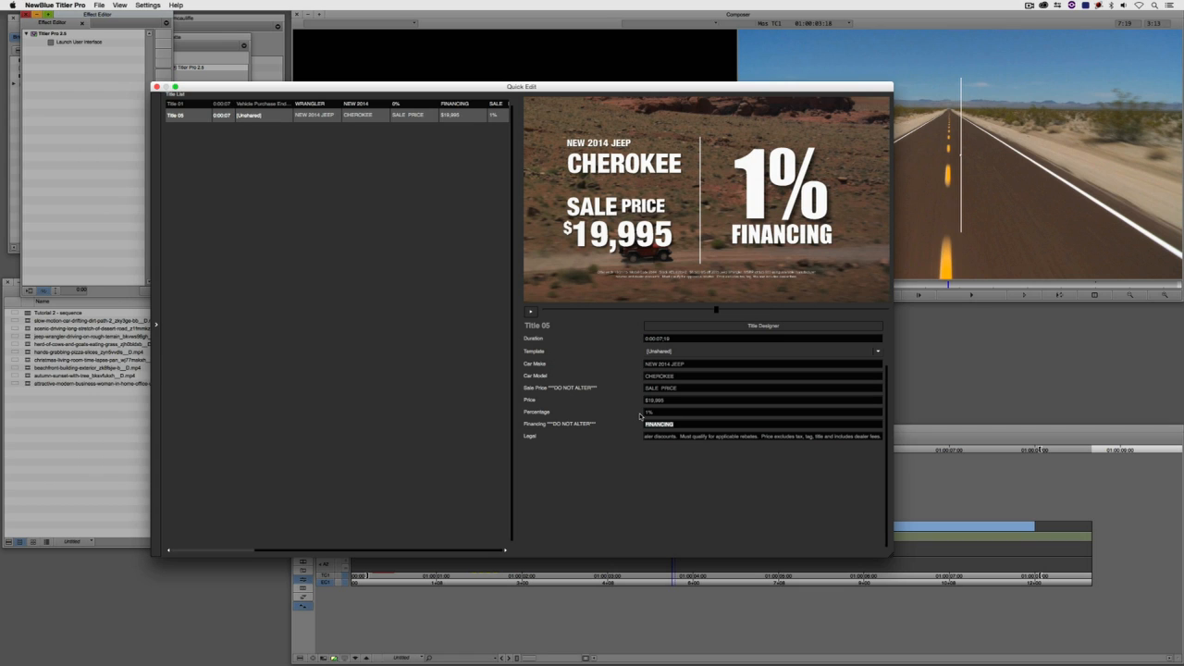